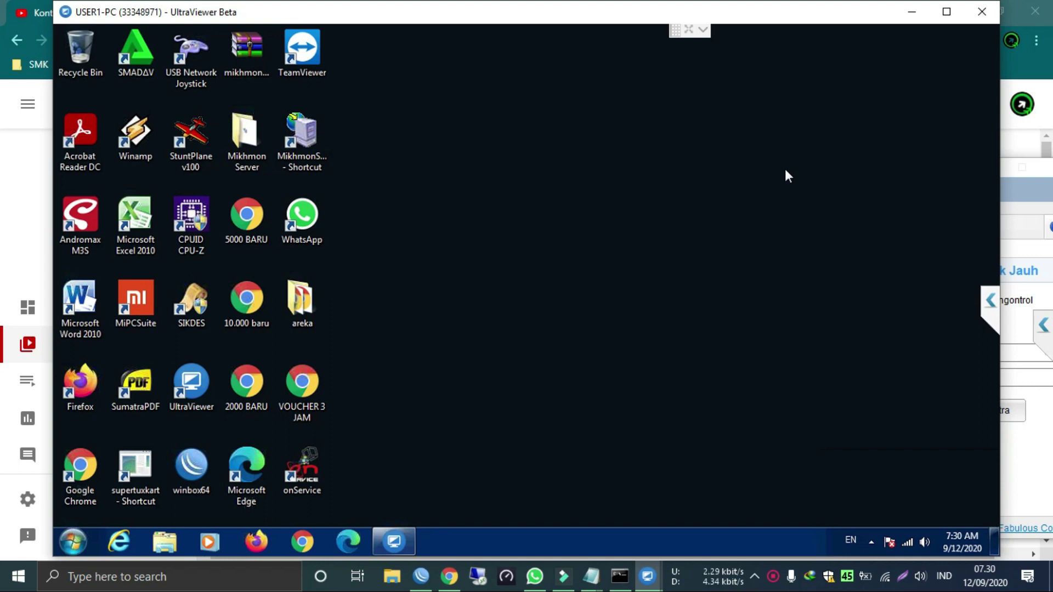
Step: Maximize the UltraViewer remote session and select the winbox64 shortcut on the remote desktop
click(946, 12)
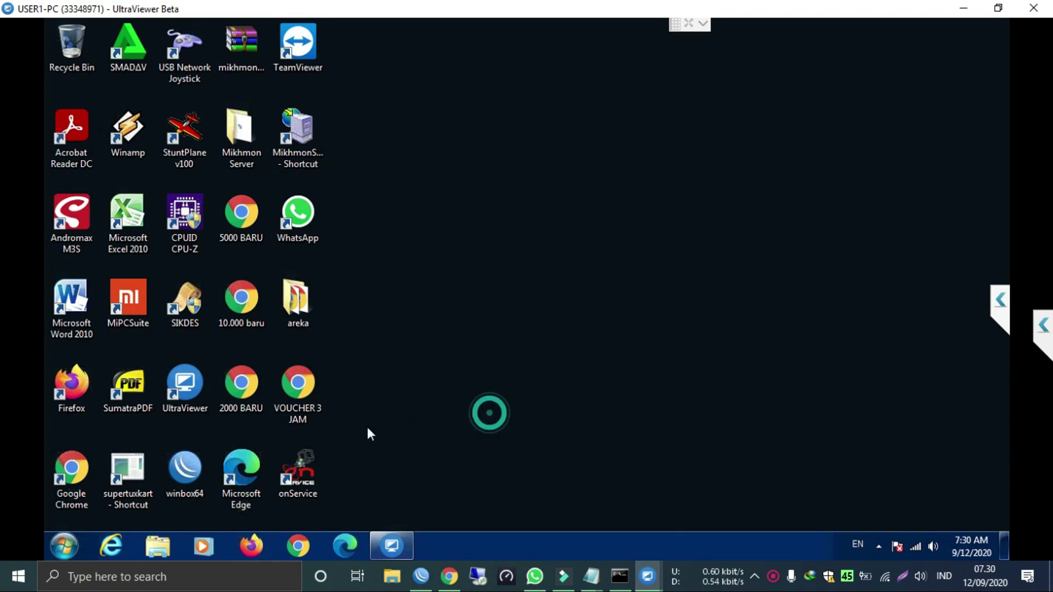
click(183, 475)
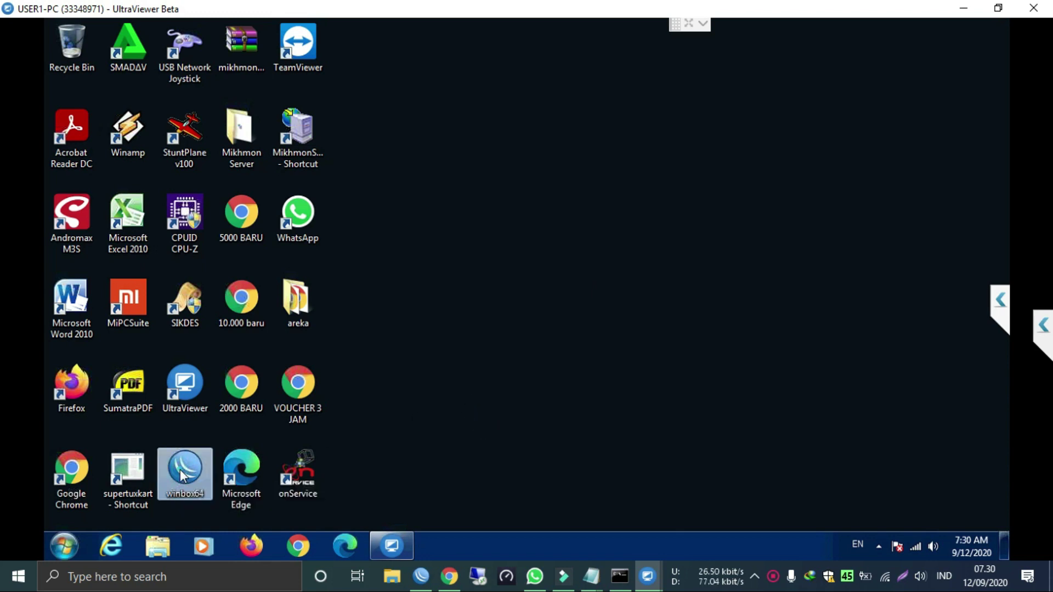
Step: Launch WinBox, log into the hAP ac² router, maximize WinBox and close the Scheduler list
double_click(183, 475)
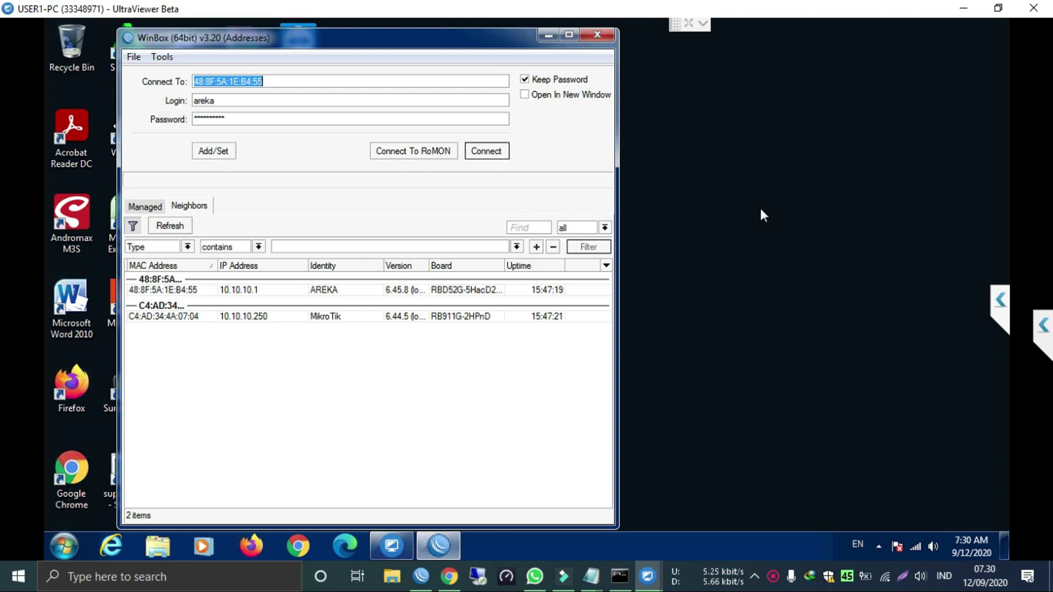
click(503, 158)
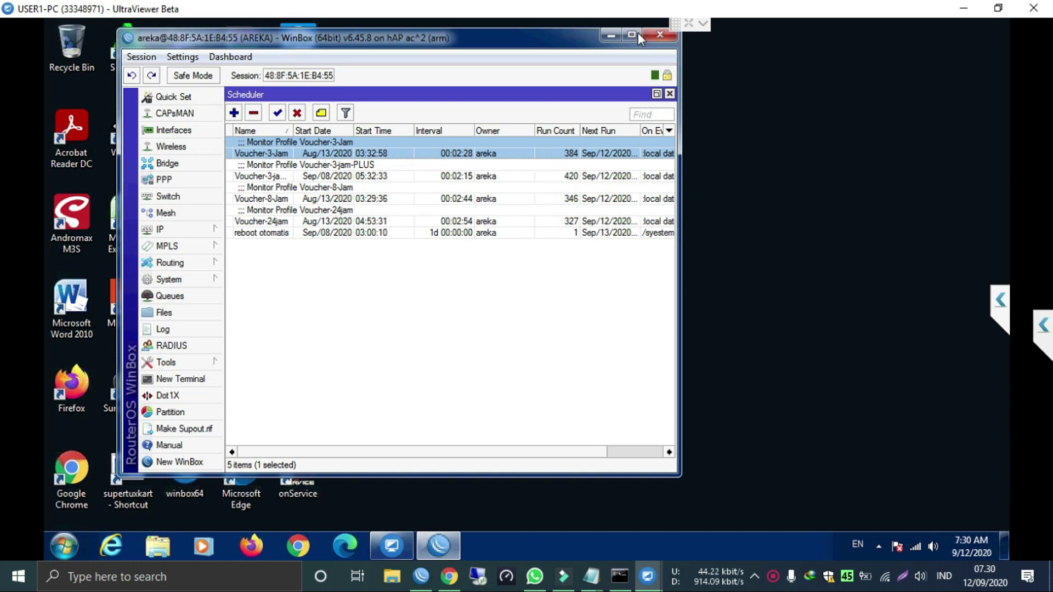
click(636, 34)
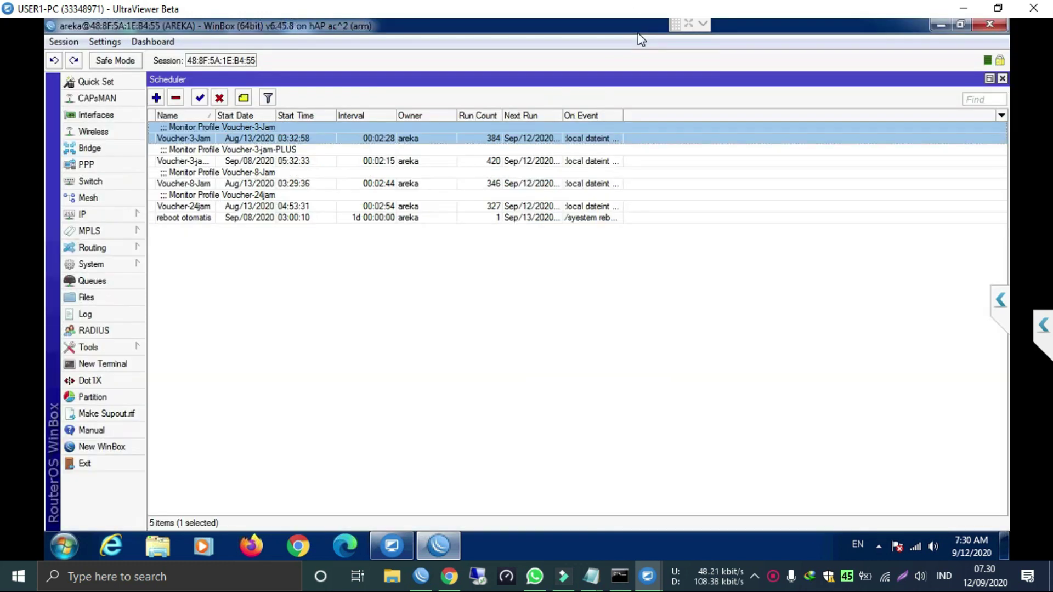
click(1003, 77)
Step: Show the Interface List maximized with the vpn-gahar L2TP client selected
click(108, 115)
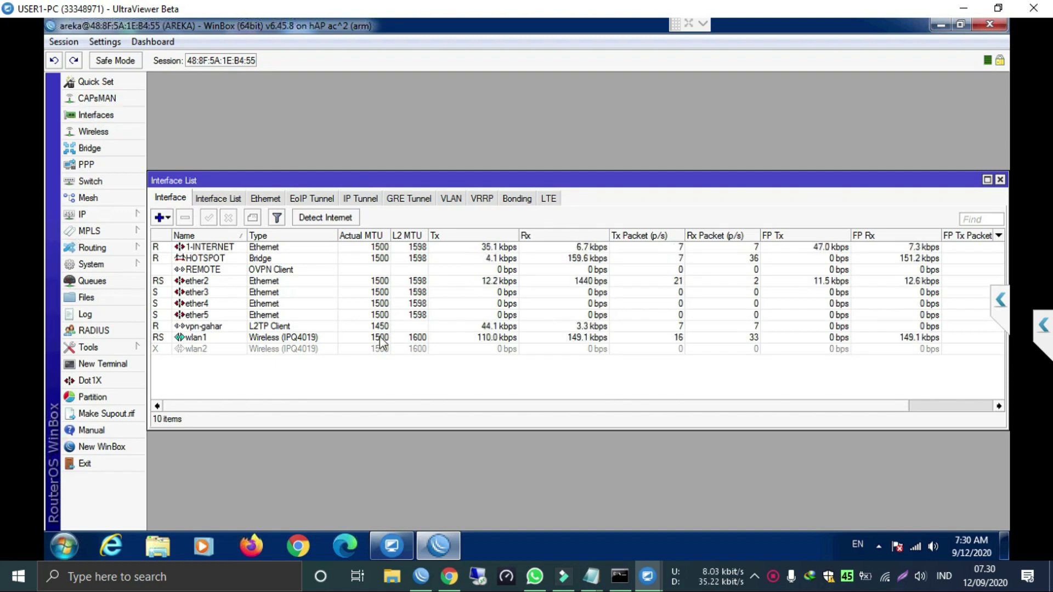
click(281, 327)
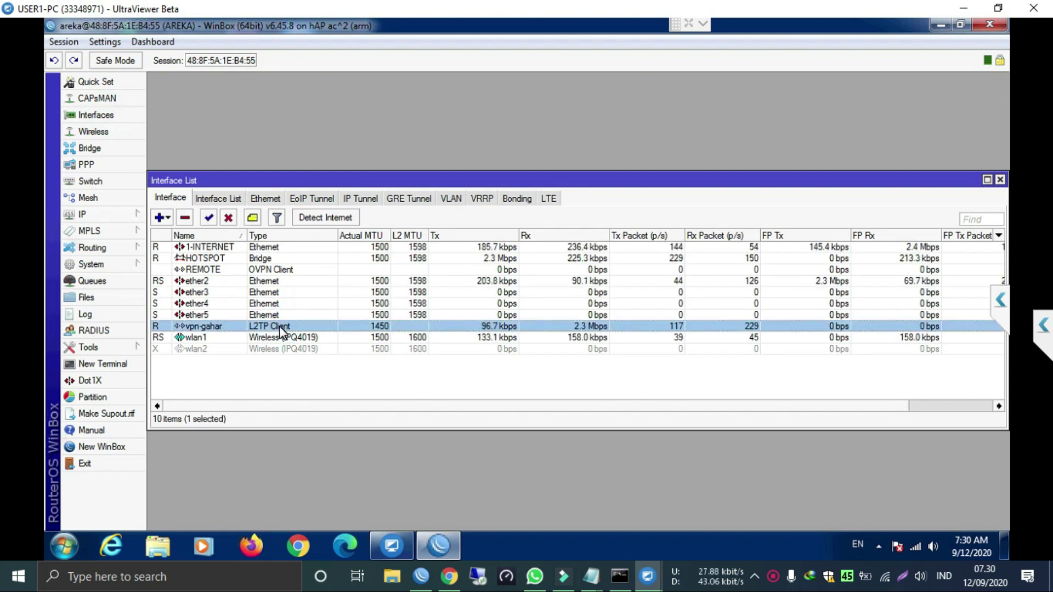
click(275, 179)
double_click(275, 179)
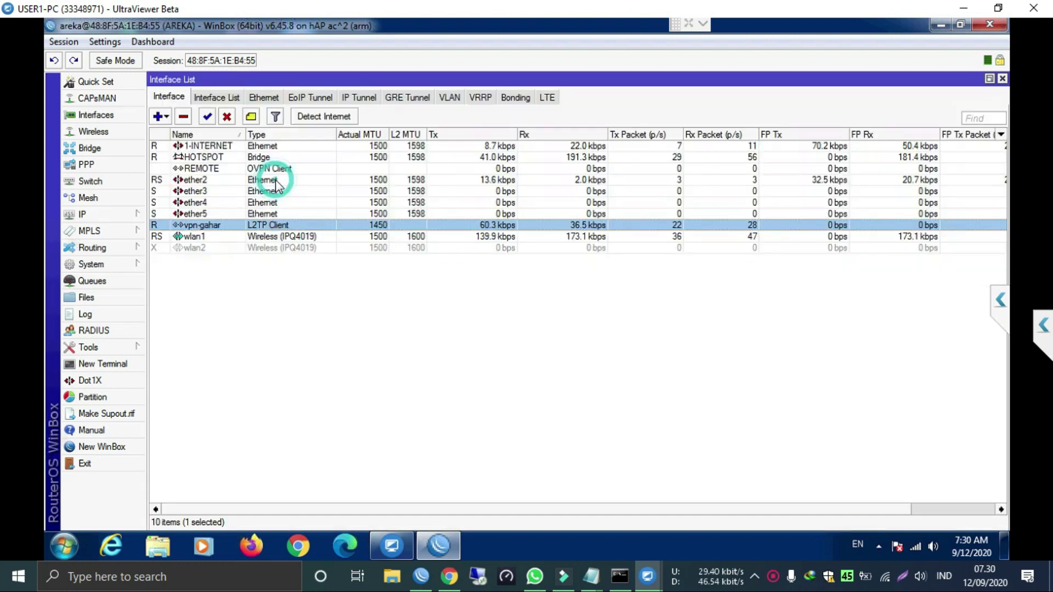
Step: Open IP > Firewall, glance at the NAT rules, then show the Mangle list maximized
click(111, 213)
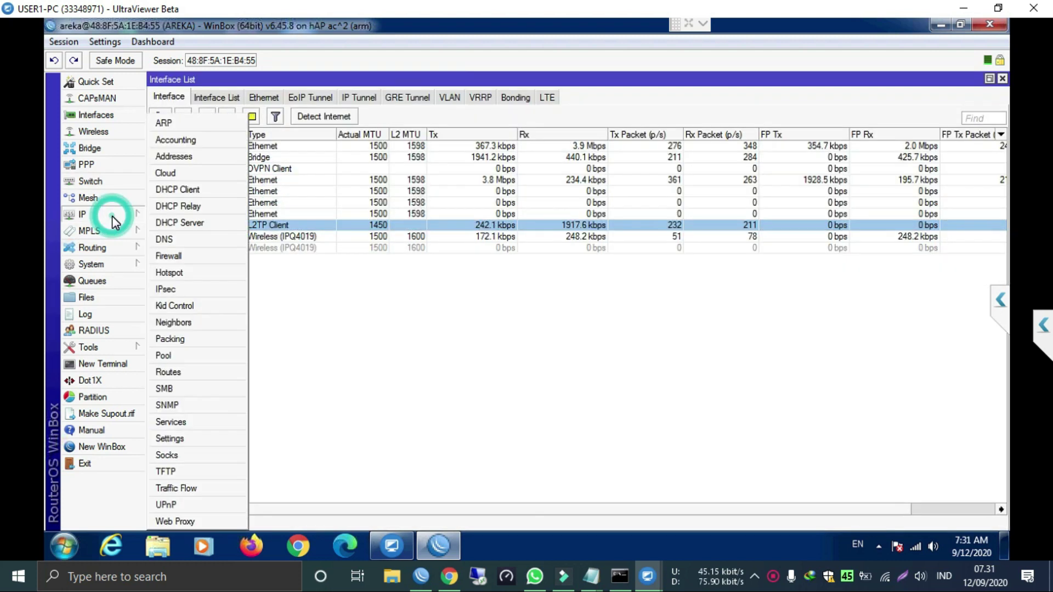
click(200, 261)
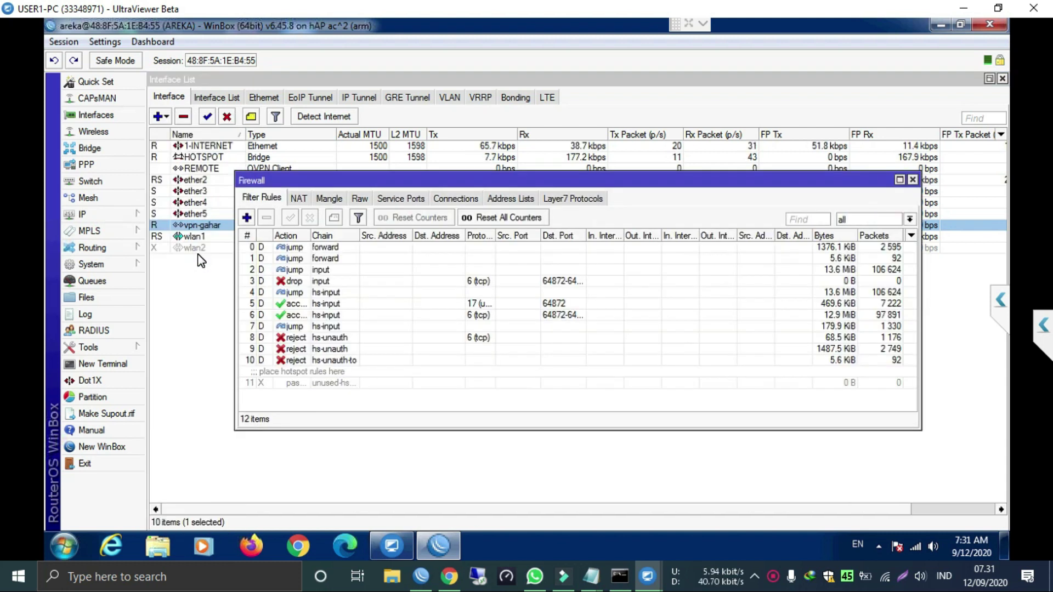
click(298, 199)
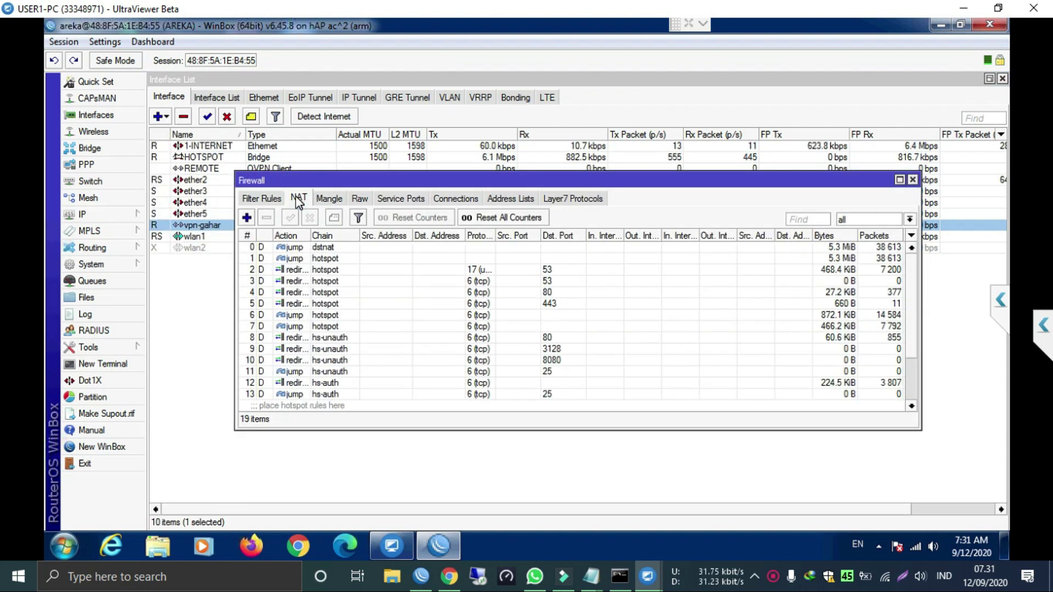
click(329, 199)
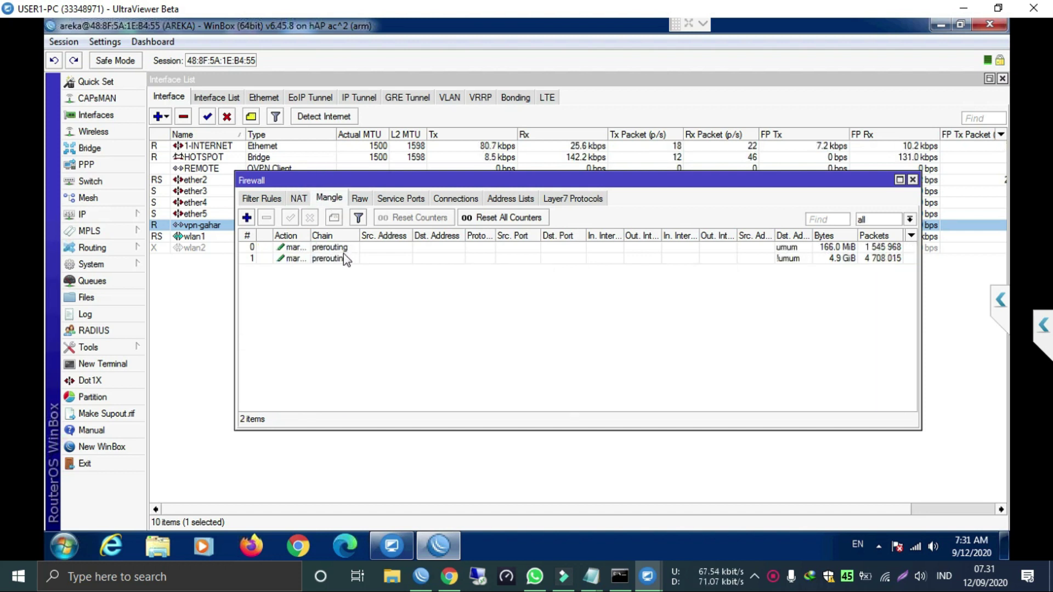
click(396, 183)
double_click(396, 182)
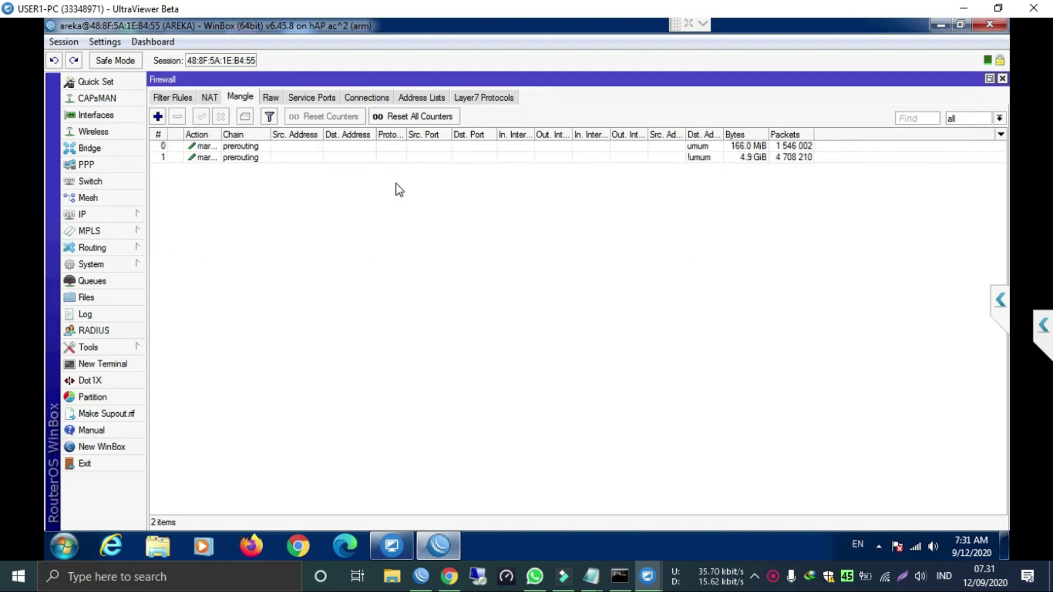
Step: Inspect both mangle rules' actions, routing marks vpn-gahar and main, without saving changes
double_click(386, 158)
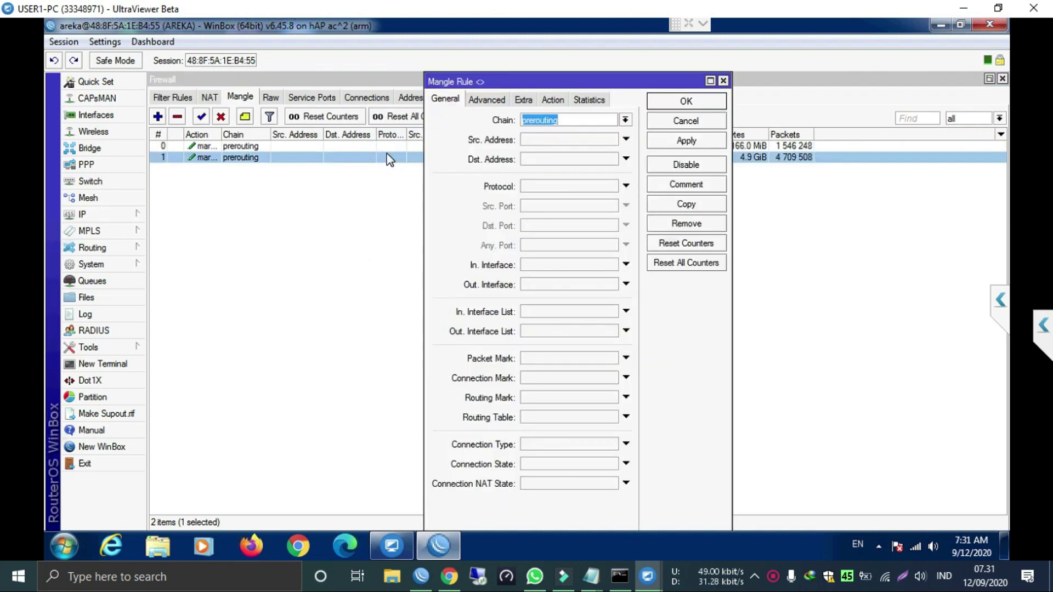
click(522, 104)
click(548, 100)
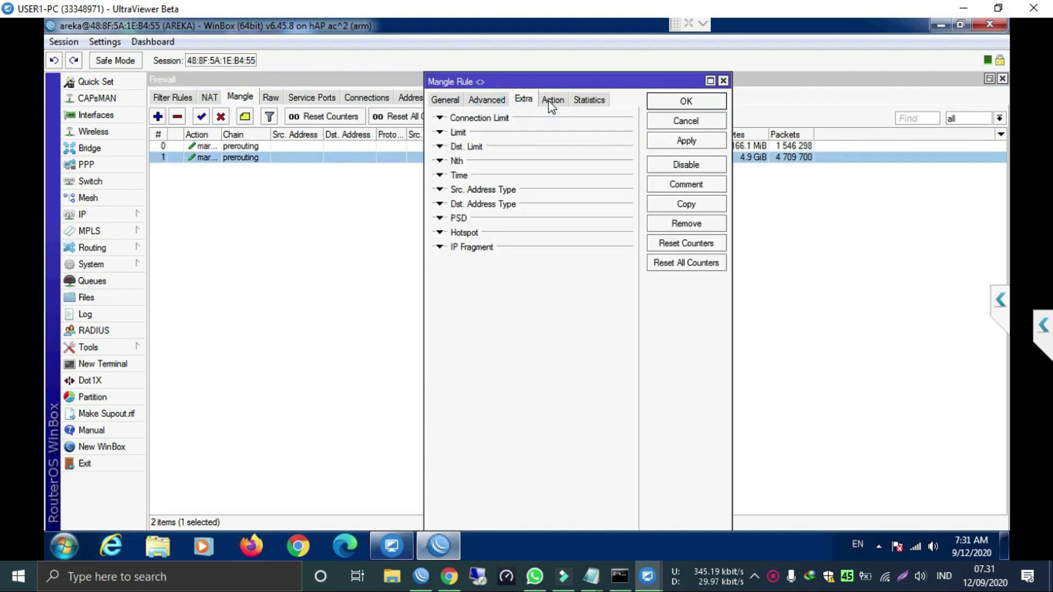
click(680, 121)
double_click(693, 145)
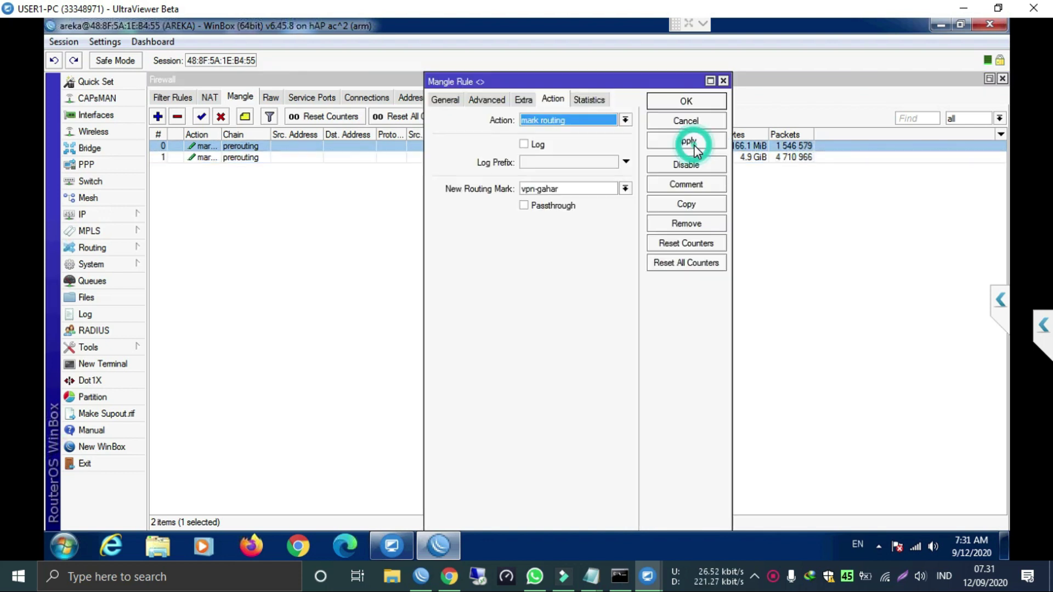
click(680, 121)
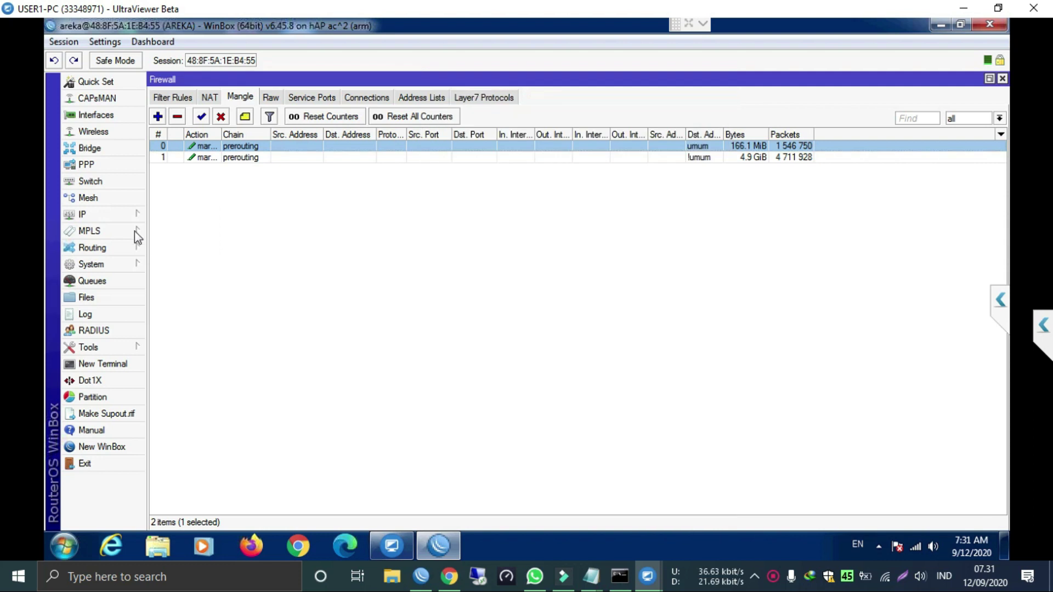
click(117, 215)
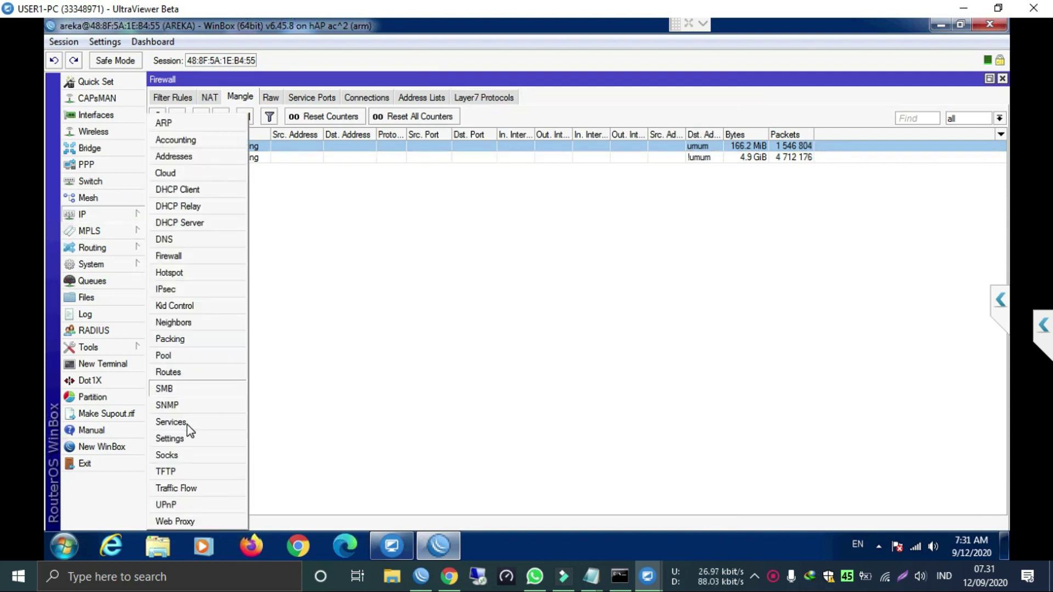
click(186, 371)
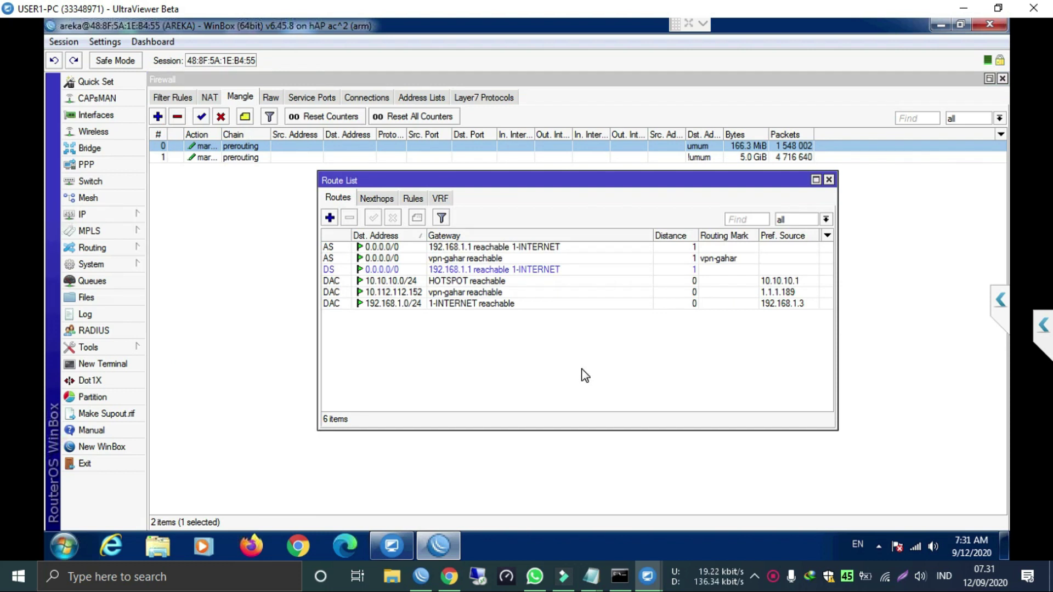
click(829, 180)
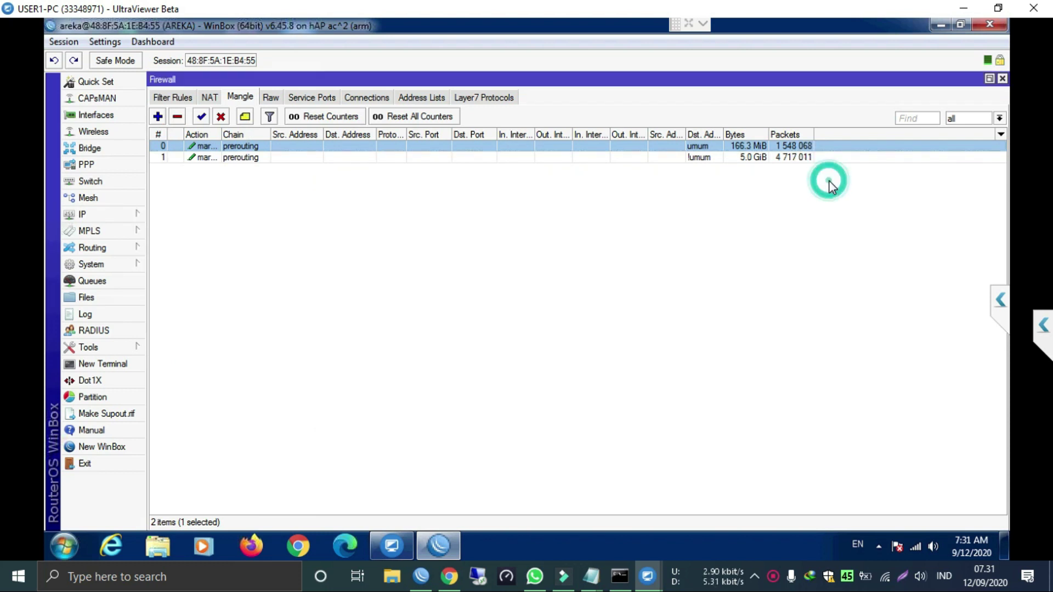
click(770, 159)
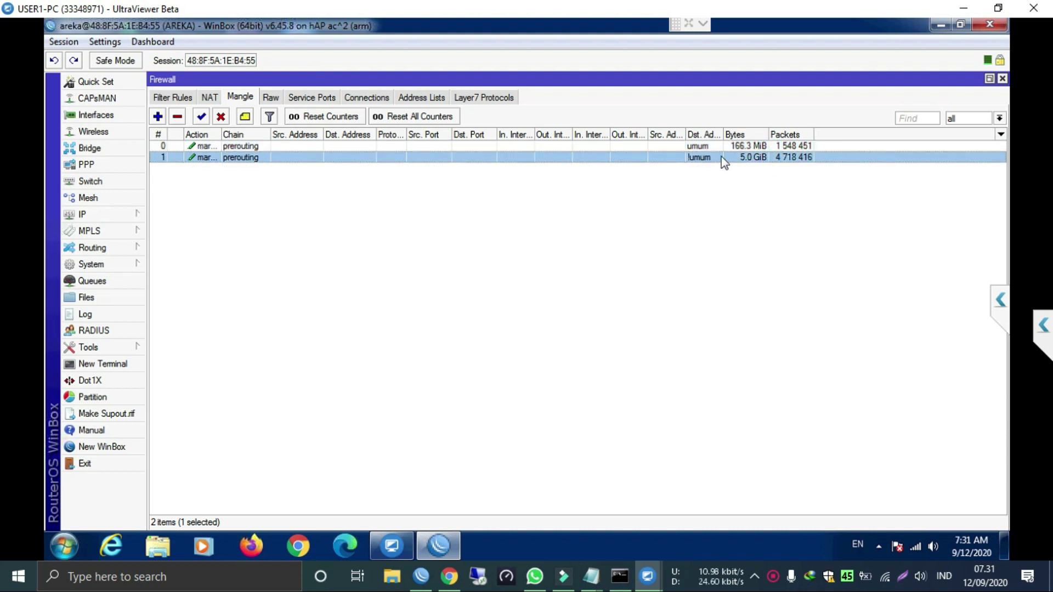
click(690, 149)
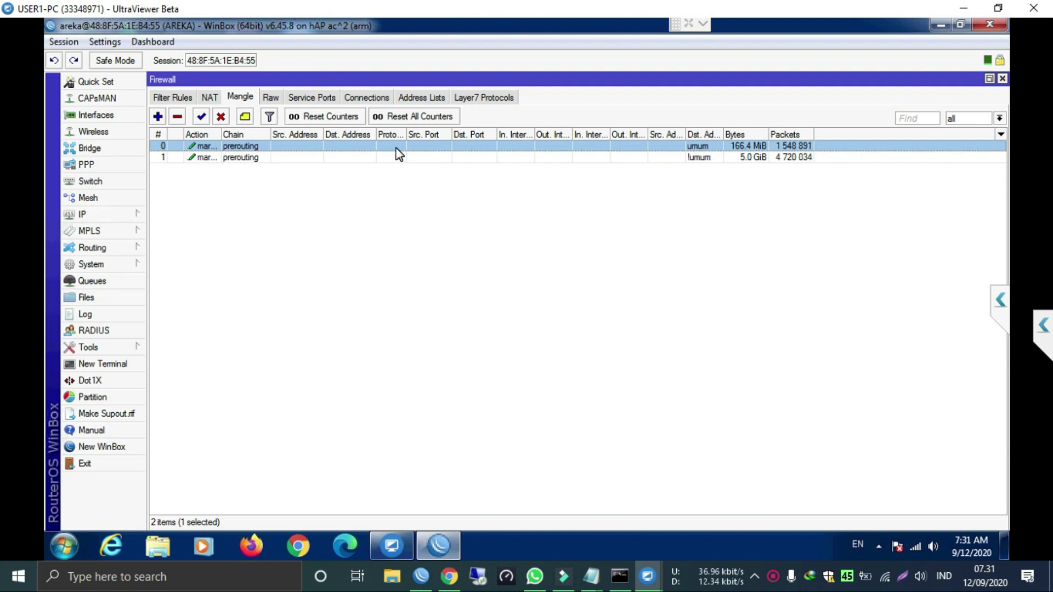
click(788, 344)
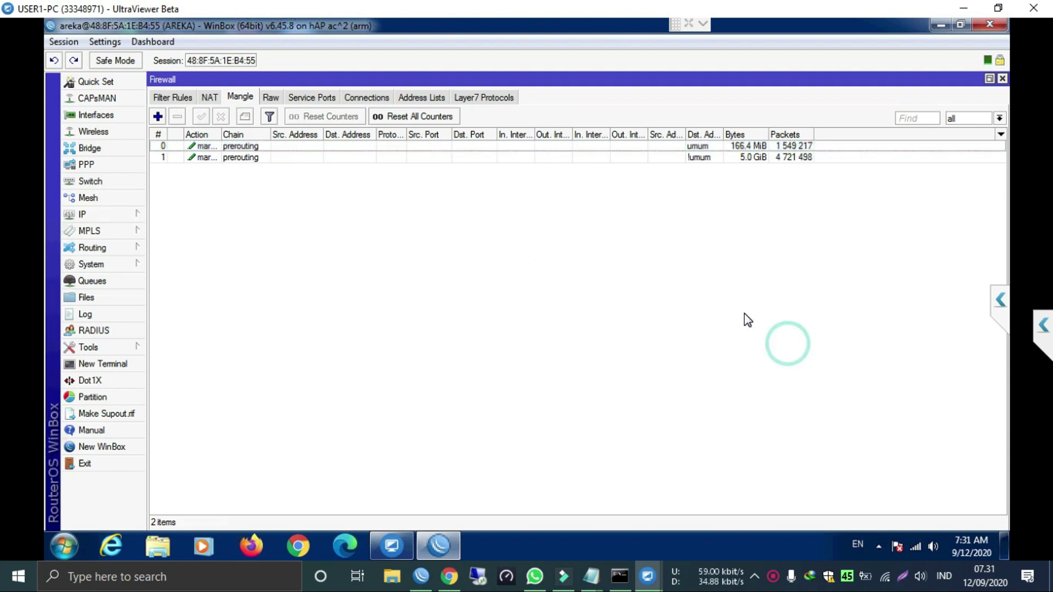
Step: Add an L2TP client named 'VPN' and start typing '10' as its Dial Out Connect To address
click(115, 112)
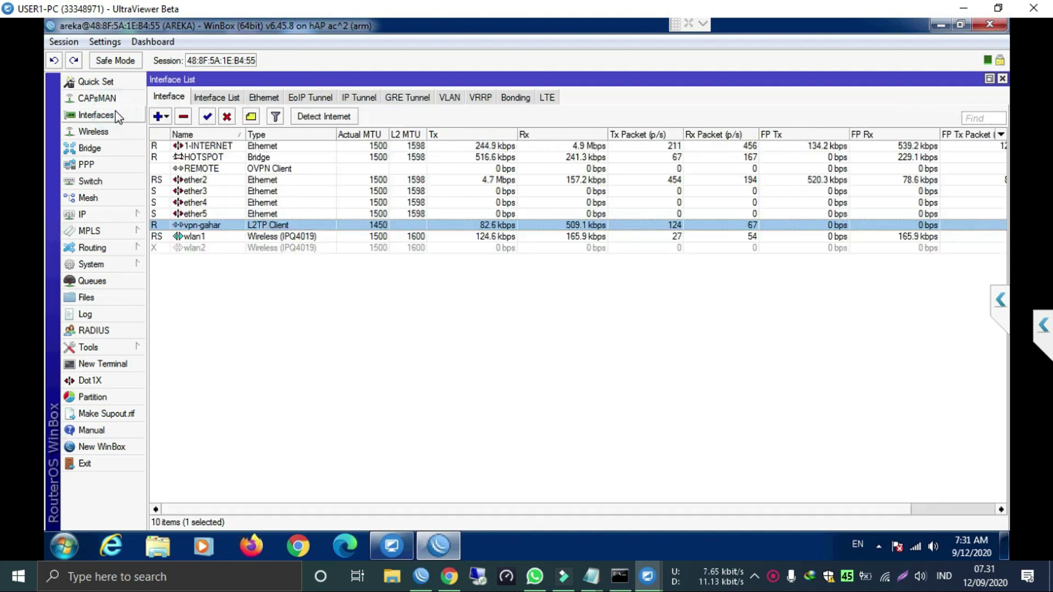
click(170, 119)
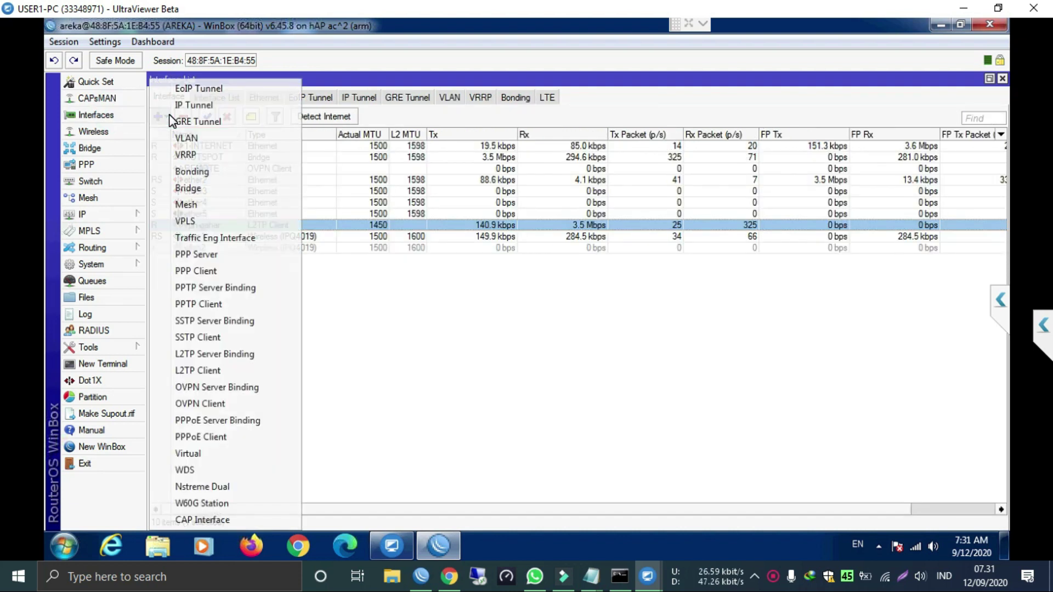
click(202, 368)
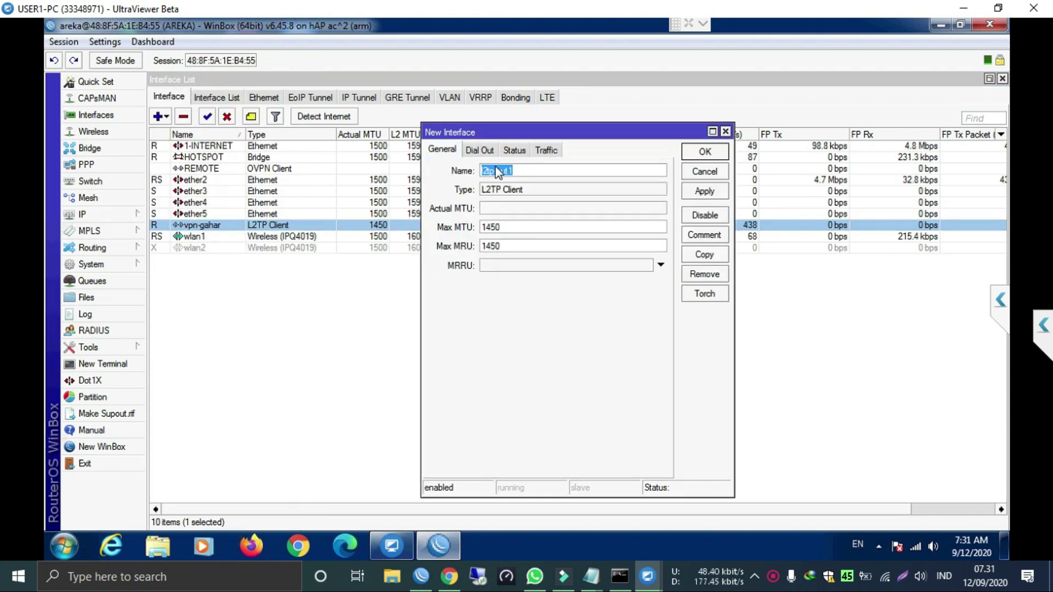
text(VPN)
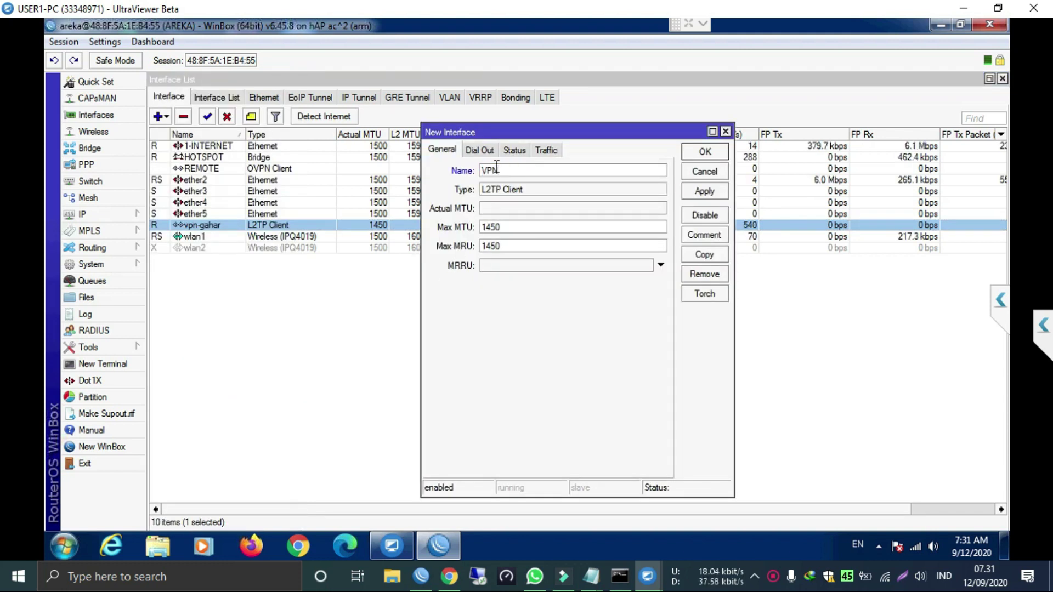
click(483, 151)
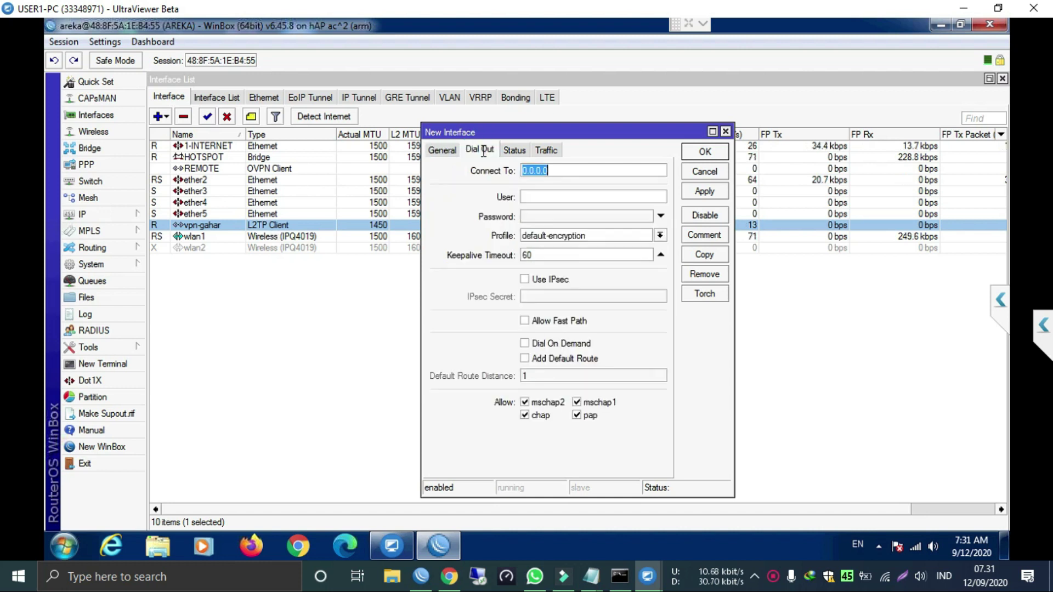
text(10)
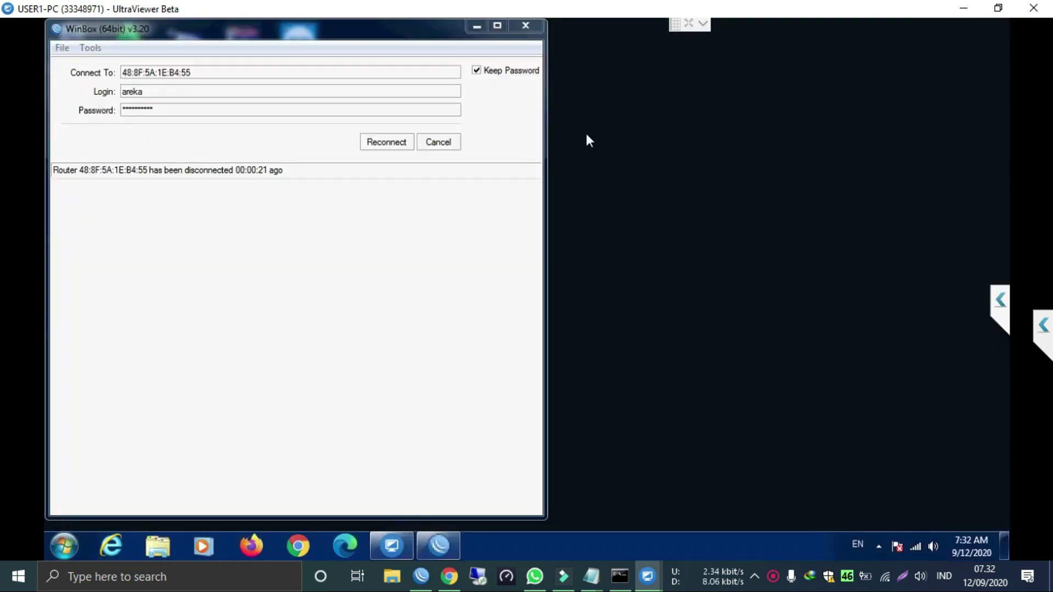
Step: Retry the router connection, then close WhatsApp and the UltraViewer remote window
click(376, 139)
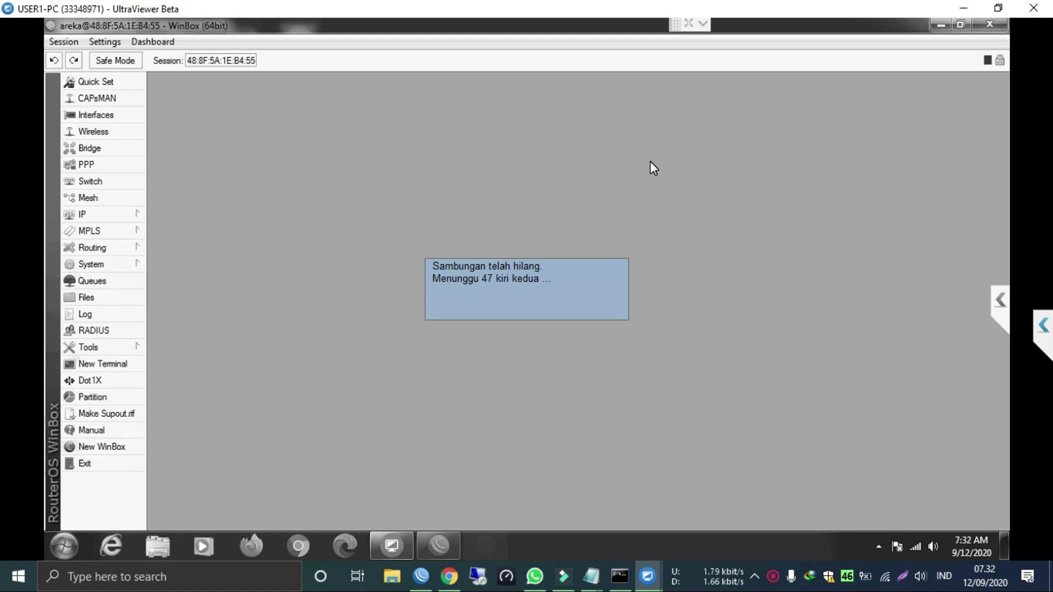
right_click(543, 588)
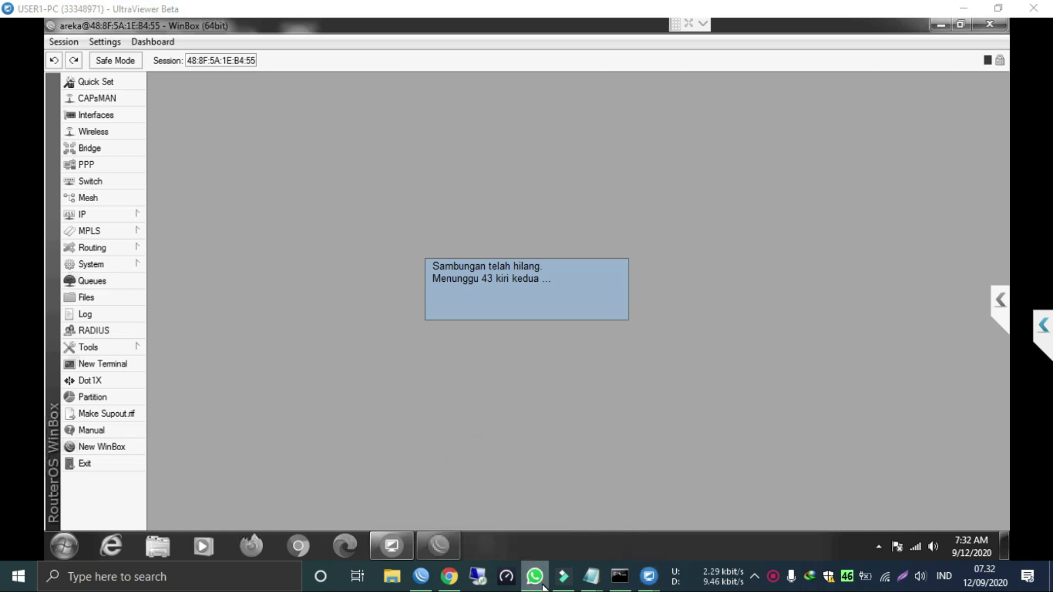
click(534, 545)
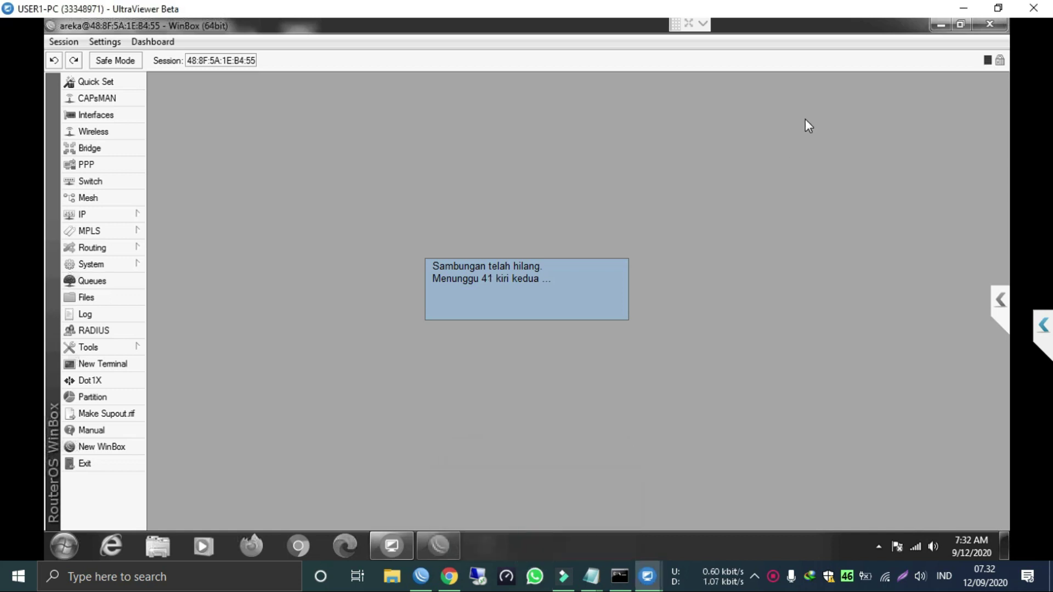
click(1033, 9)
Step: Minimize Chrome and local WinBox, reconnect UltraViewer to the partner PC, and move its window aside
click(963, 10)
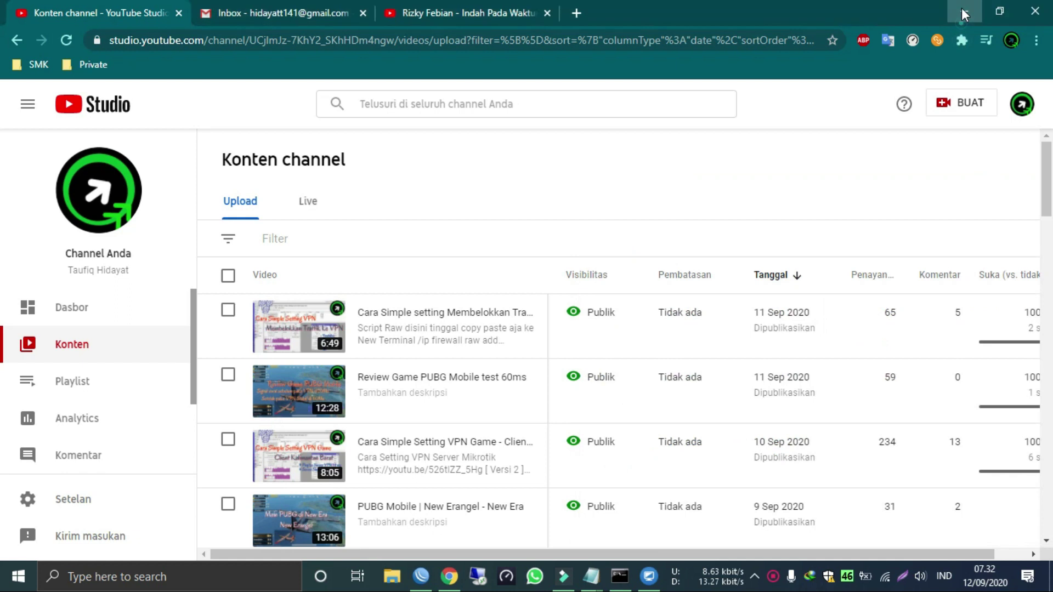
click(500, 11)
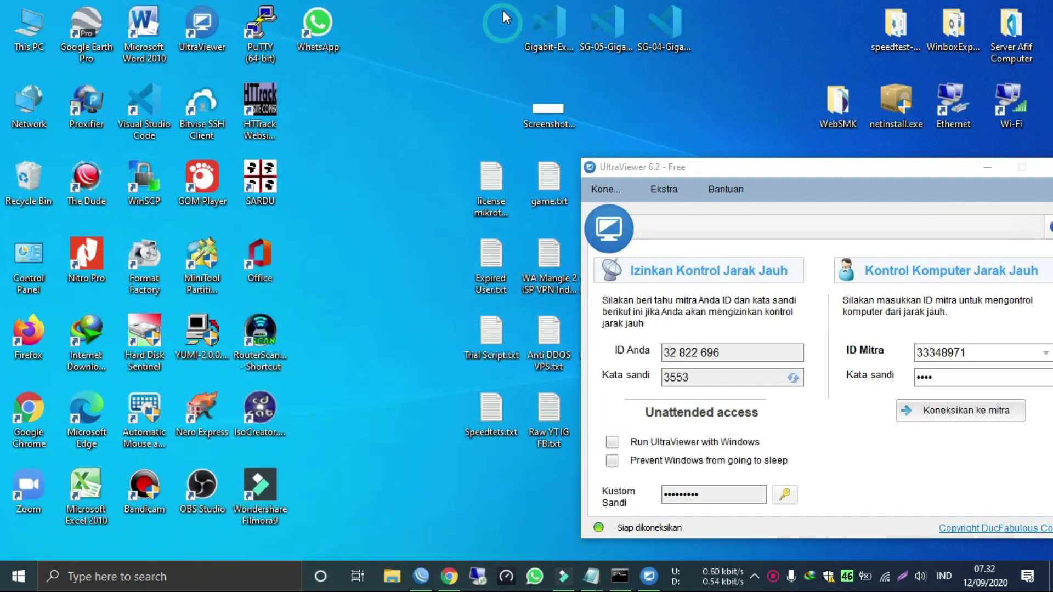
click(941, 413)
click(941, 412)
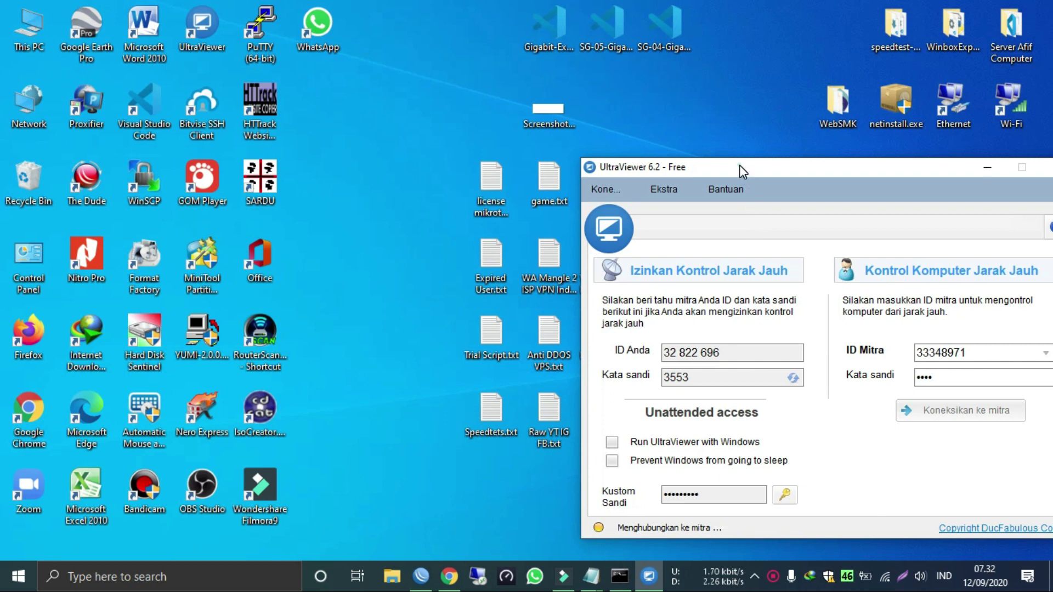
drag(740, 166, 457, 68)
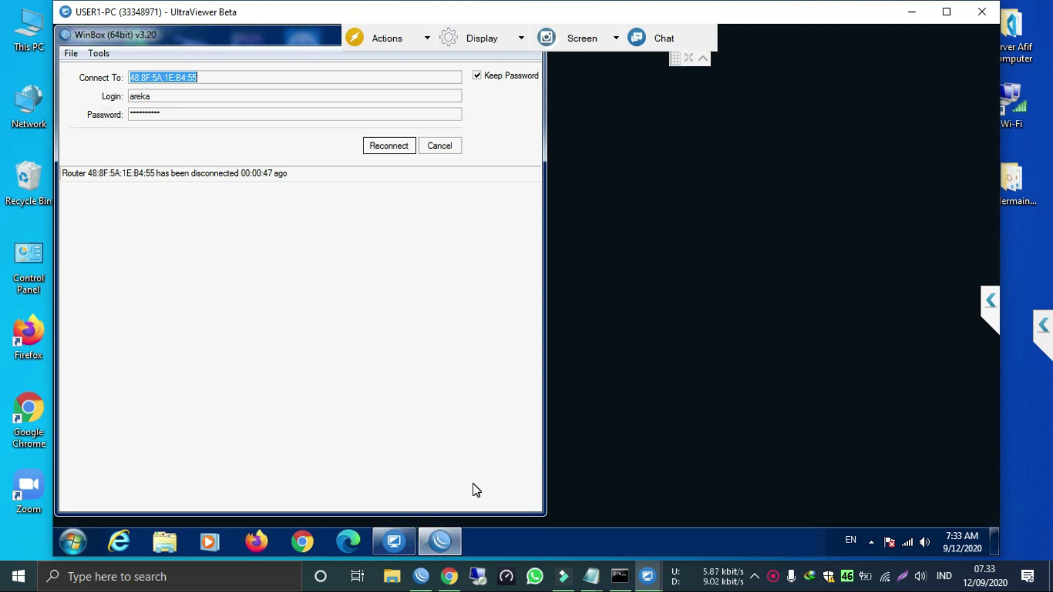
Step: Retry the router connection, list neighbours to find the MikroTik at 10.10.10.250, and start a chat message
click(703, 58)
click(404, 144)
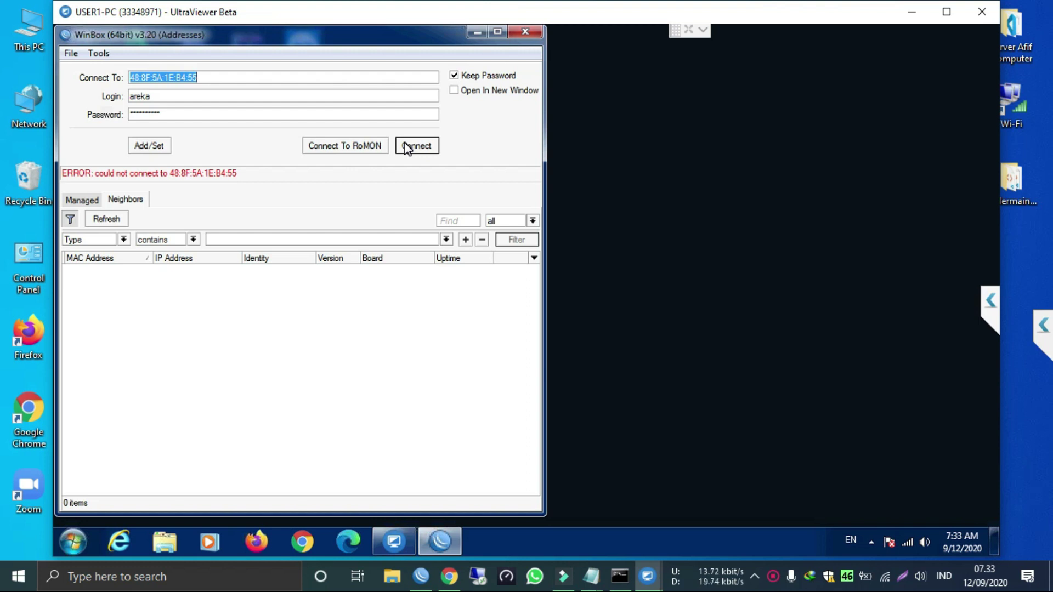
click(88, 199)
click(125, 199)
click(686, 209)
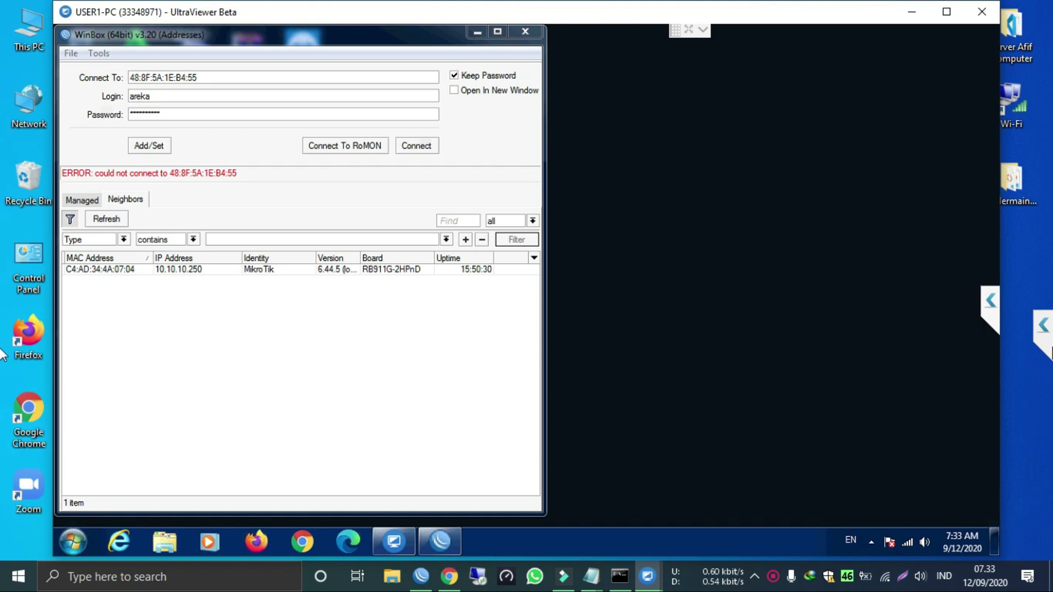
click(1044, 327)
click(888, 445)
Step: Send the chat messages 'cek' and 'masukin ke rb nya', then hide the chat panel
text(cek)
key(Return)
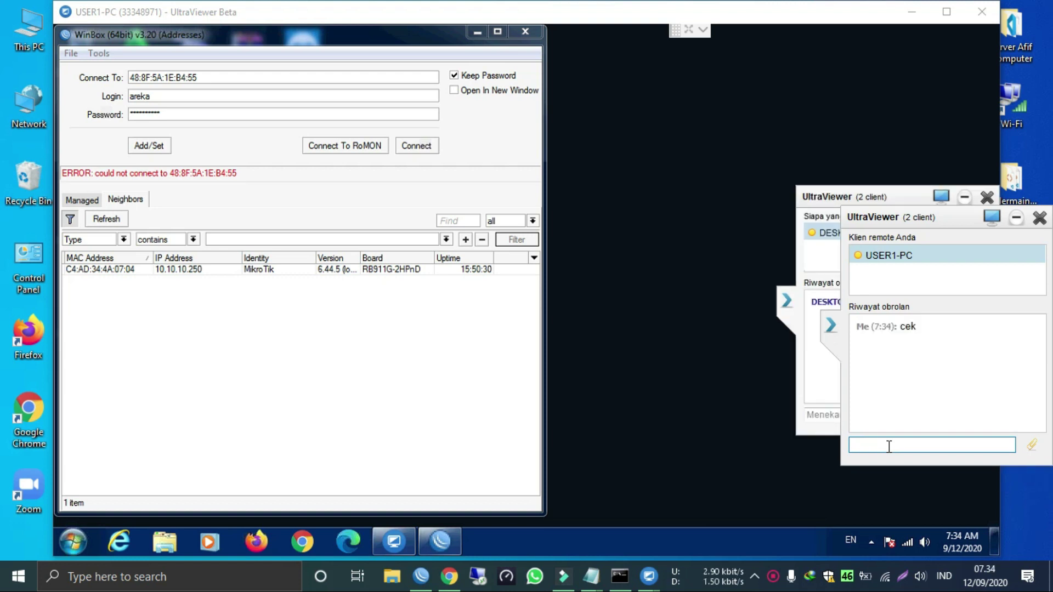
click(889, 445)
text(masukin ke rb nya)
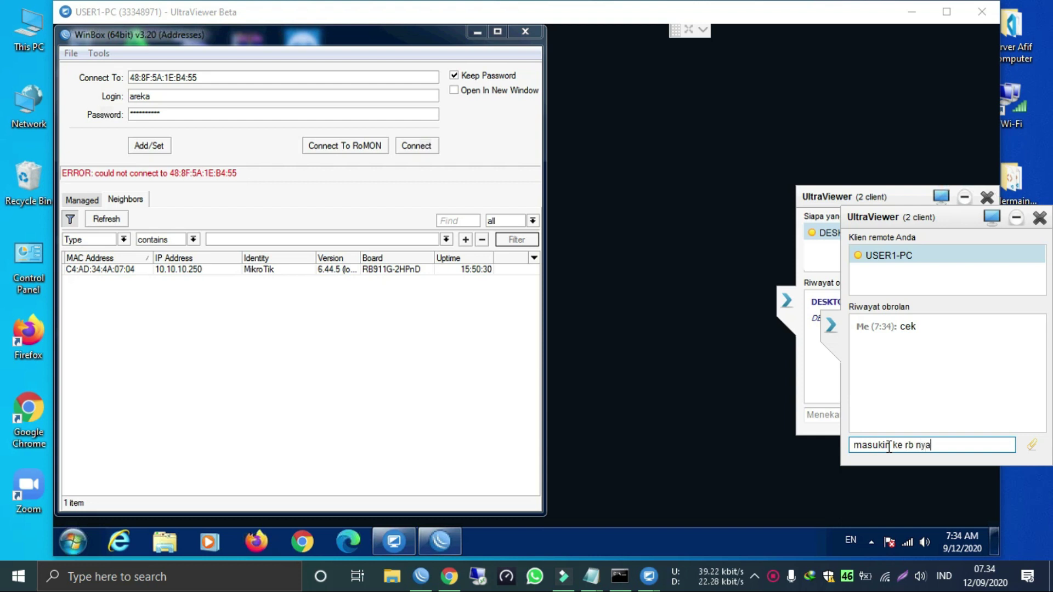
key(Return)
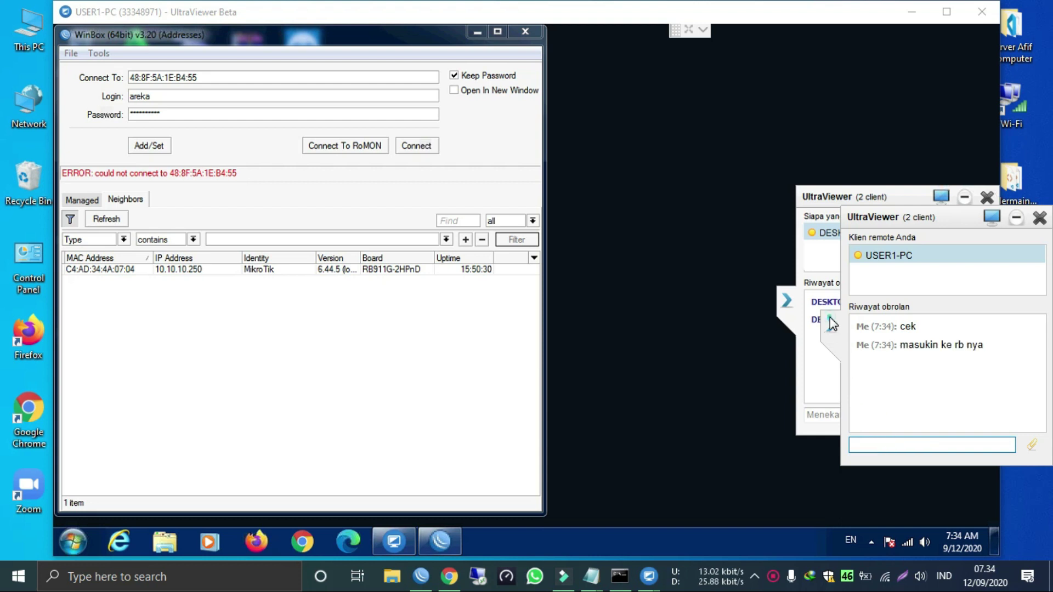
click(831, 325)
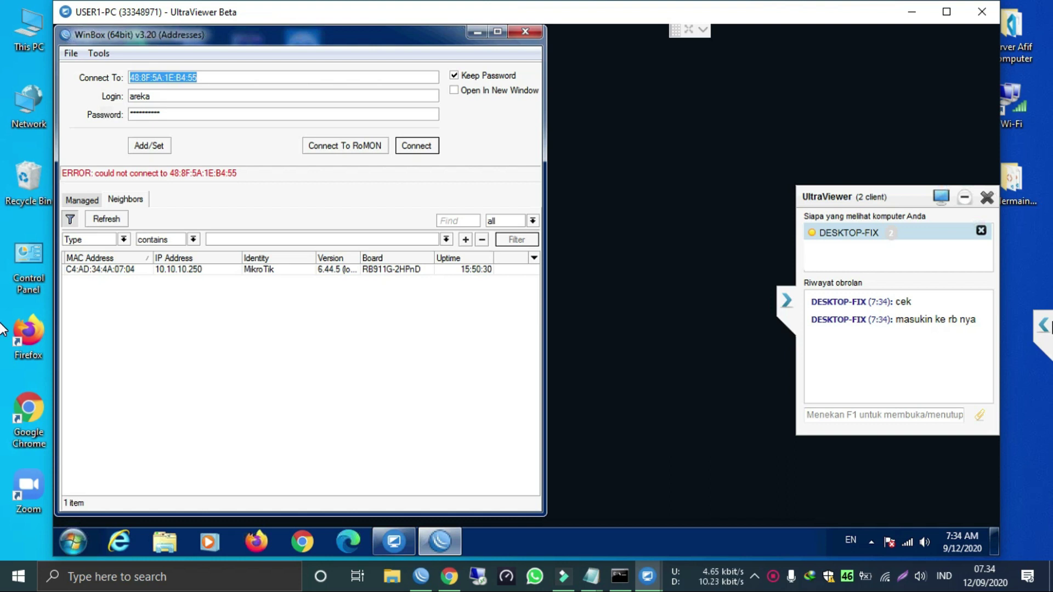
Step: Log in to the router, hide the chat panel, and select the ether3 and ether4 interfaces
key(Return)
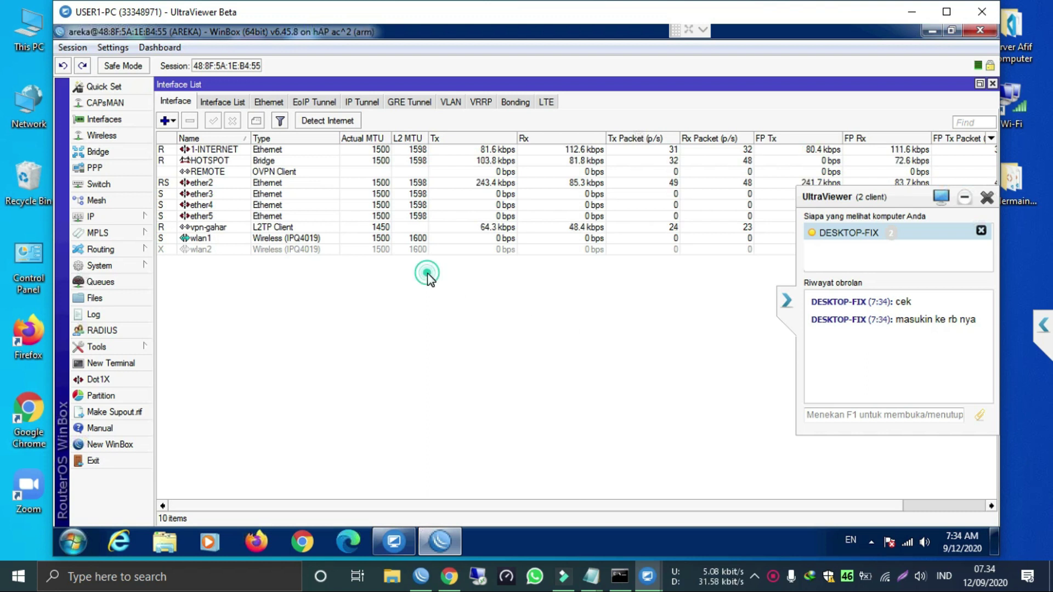
click(366, 193)
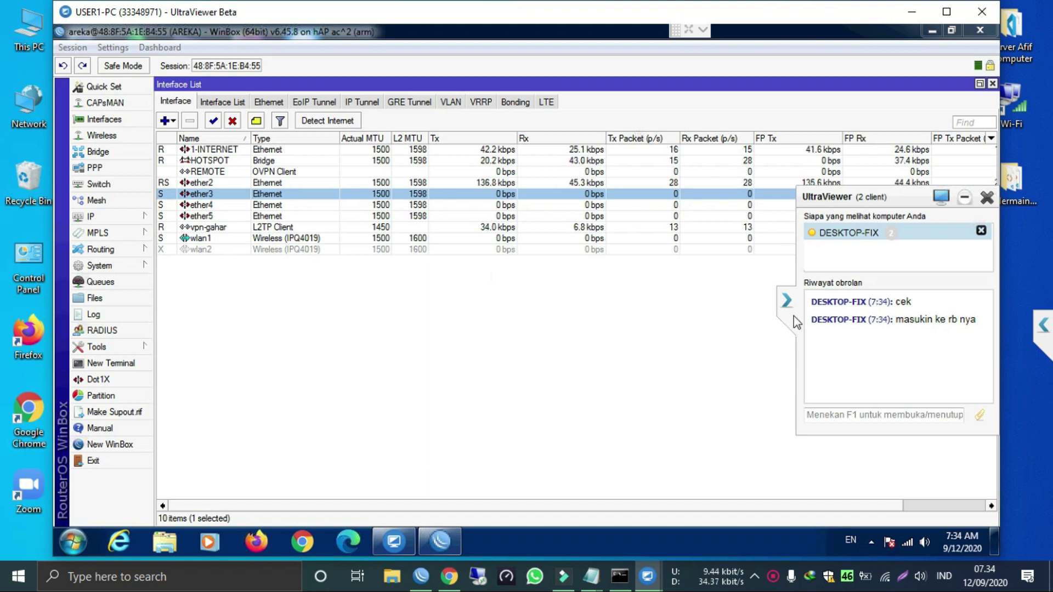
click(787, 300)
click(540, 205)
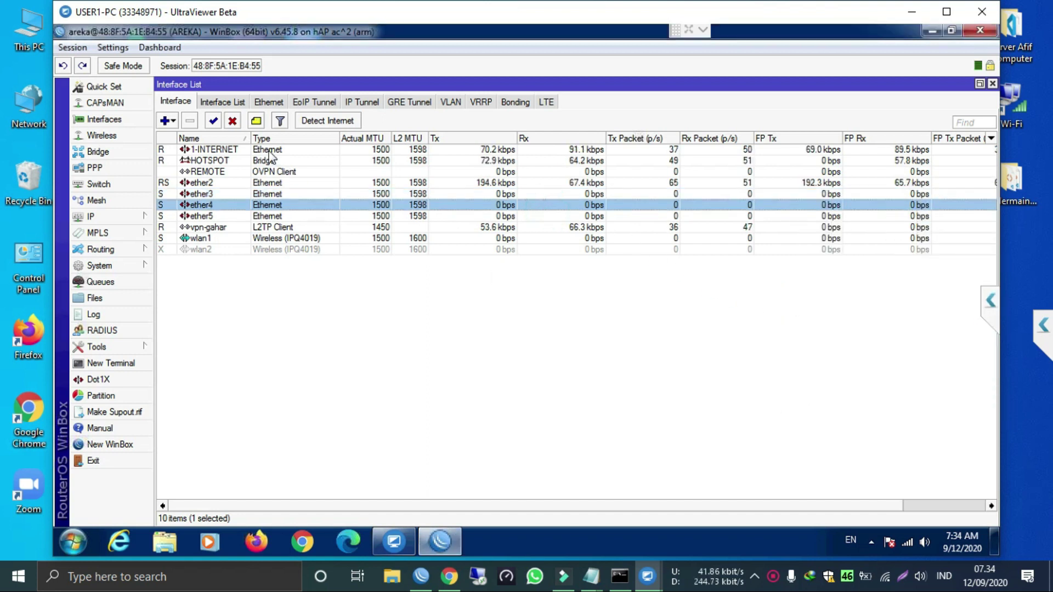
Step: Add an L2TP client named 'VPN' with Connect To address 103.253.24.53
click(175, 121)
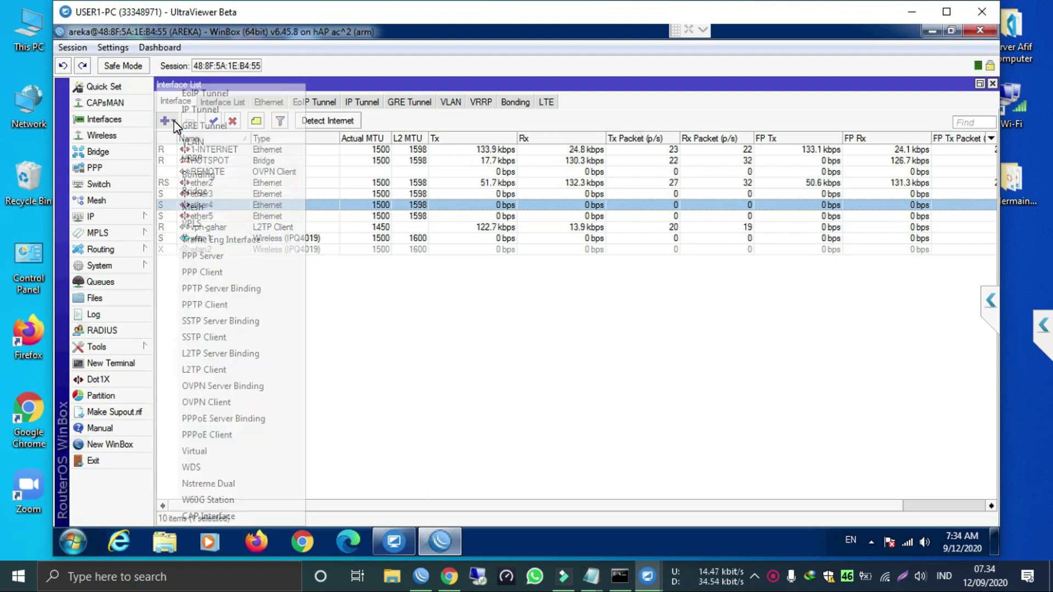
click(211, 371)
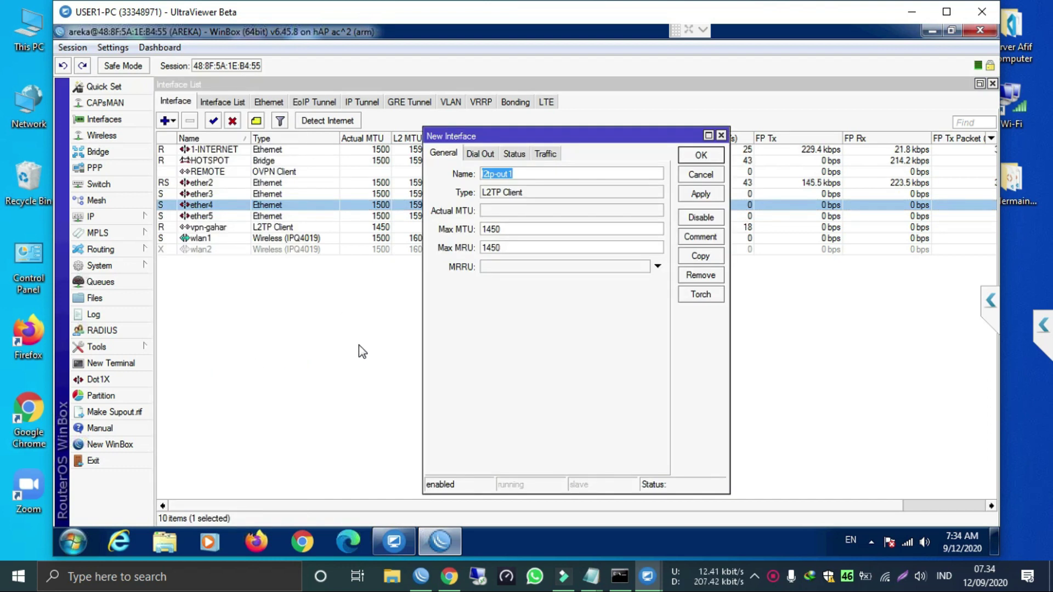
text(VPN)
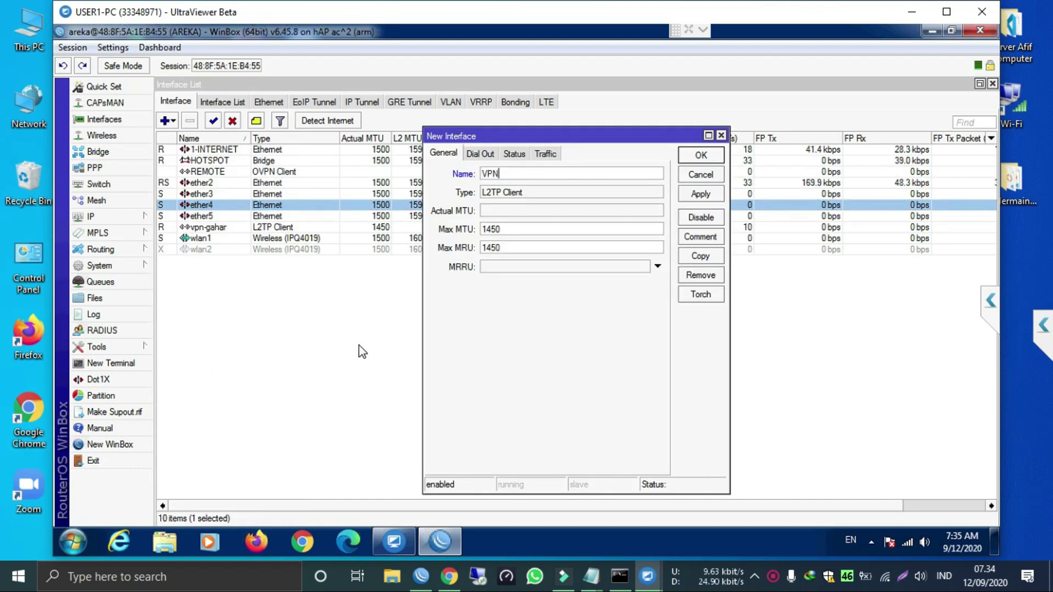
click(489, 155)
text(103.253.1)
key(BackSpace)
text(24.53)
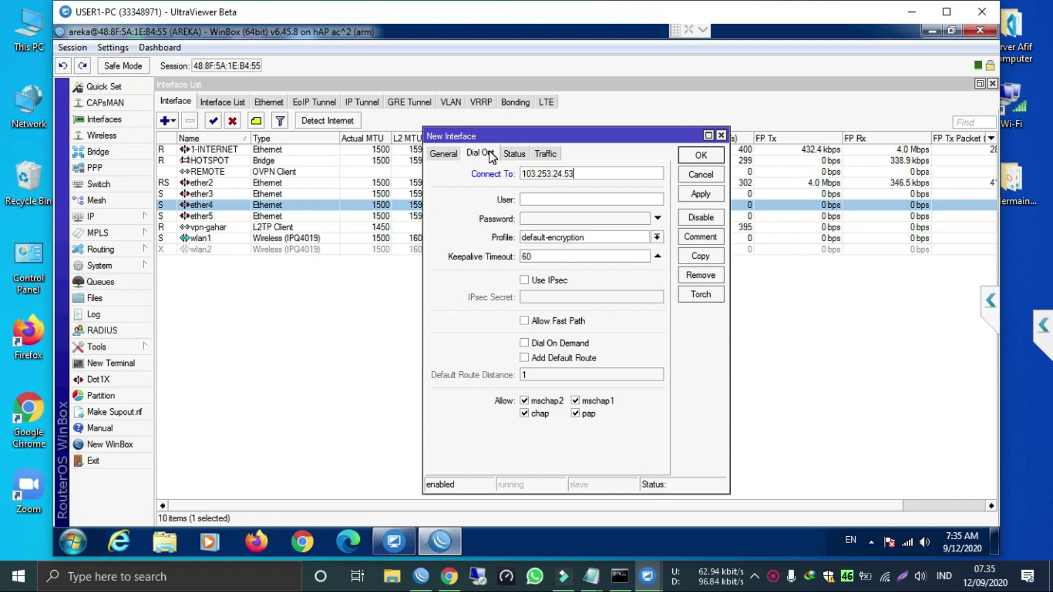
Step: Enter the VPN account's user name and password in the Dial Out fields
key(Tab)
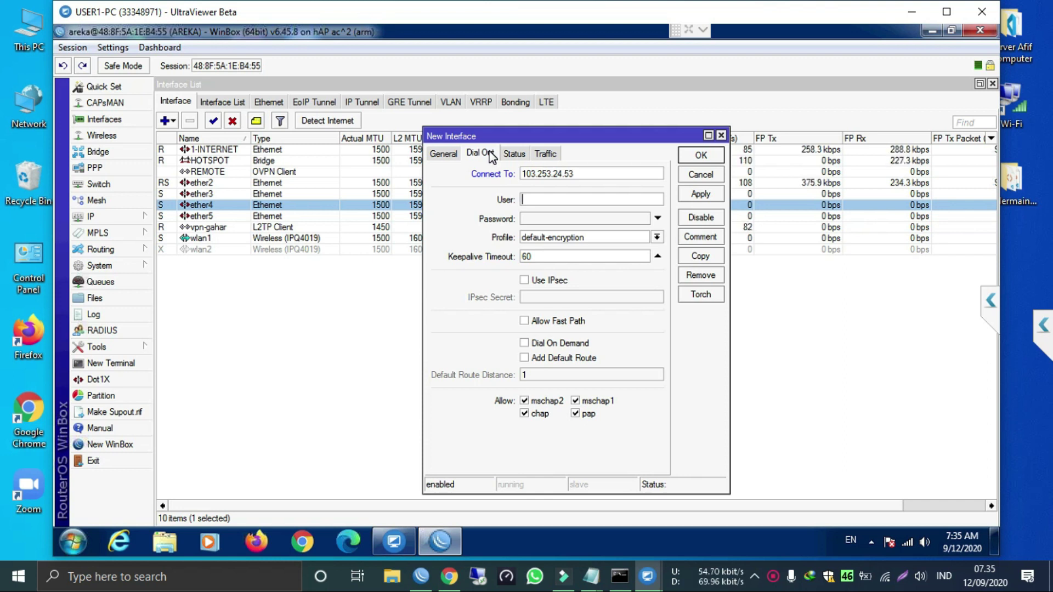
text(sg04-)
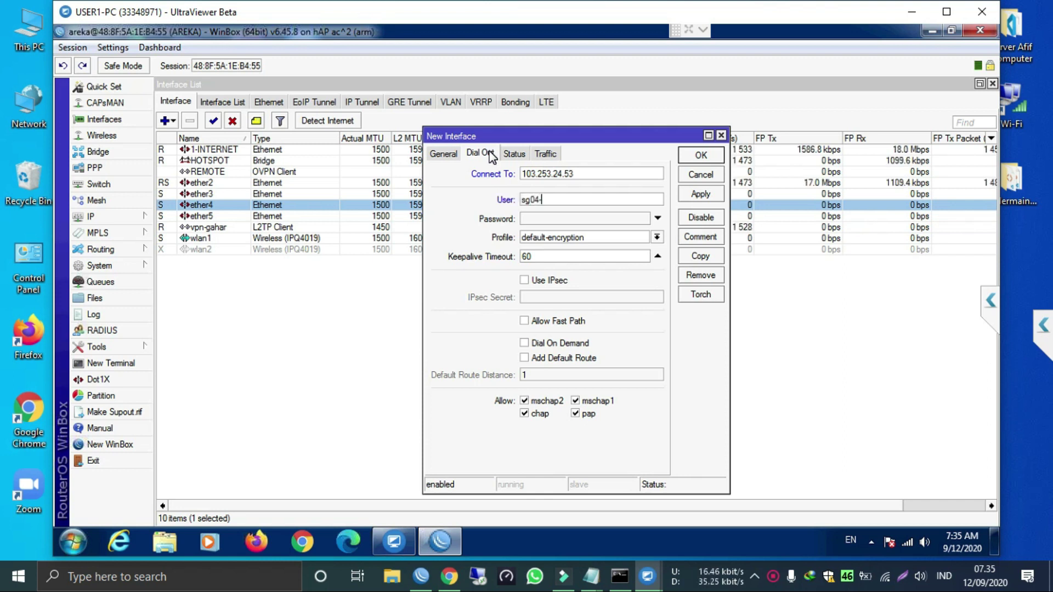
text(mustofa)
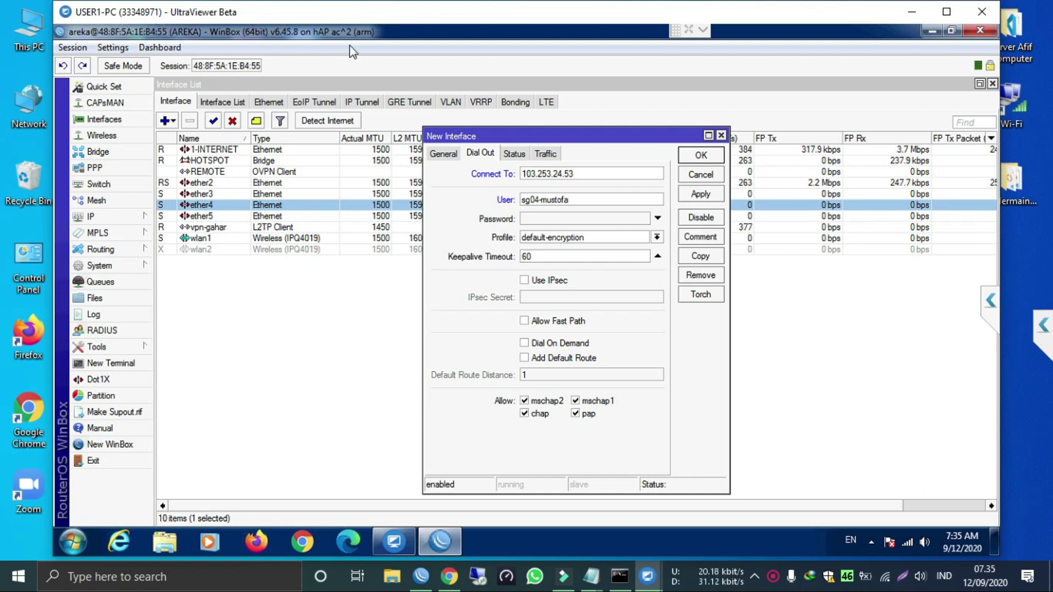
click(112, 48)
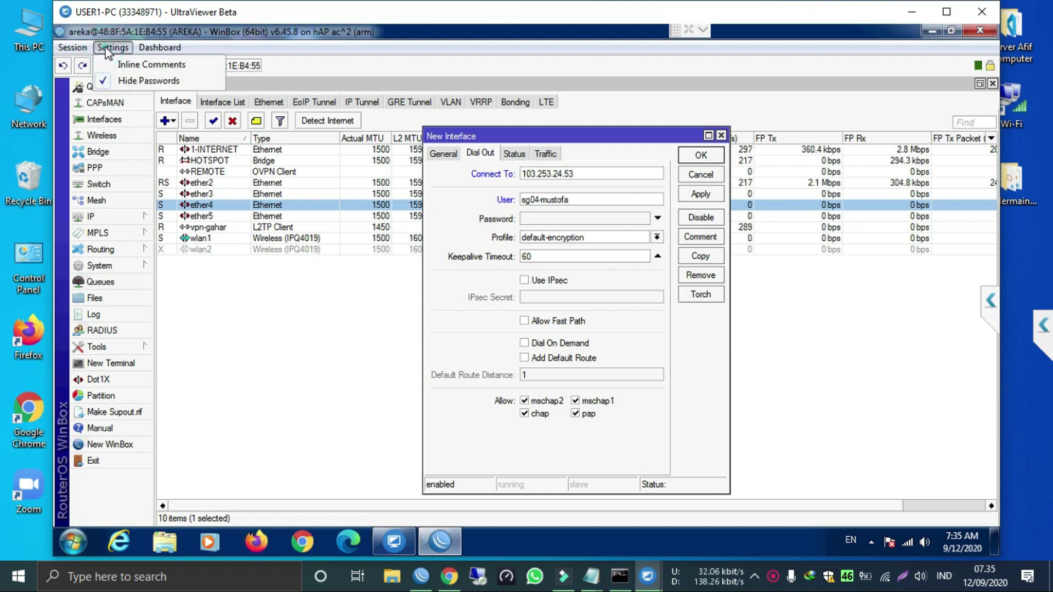
click(126, 80)
click(531, 219)
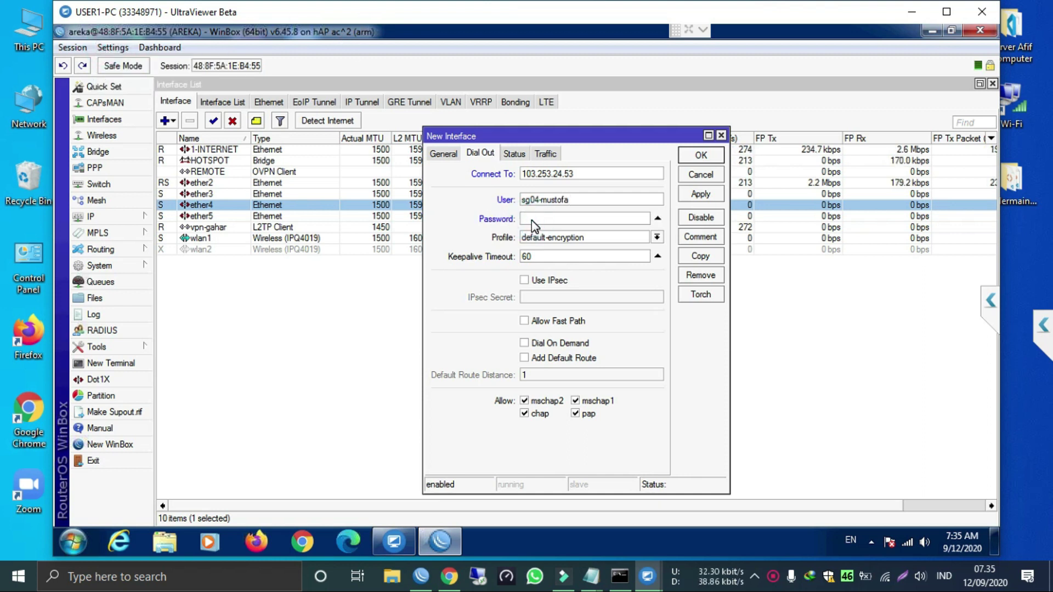
text(****)
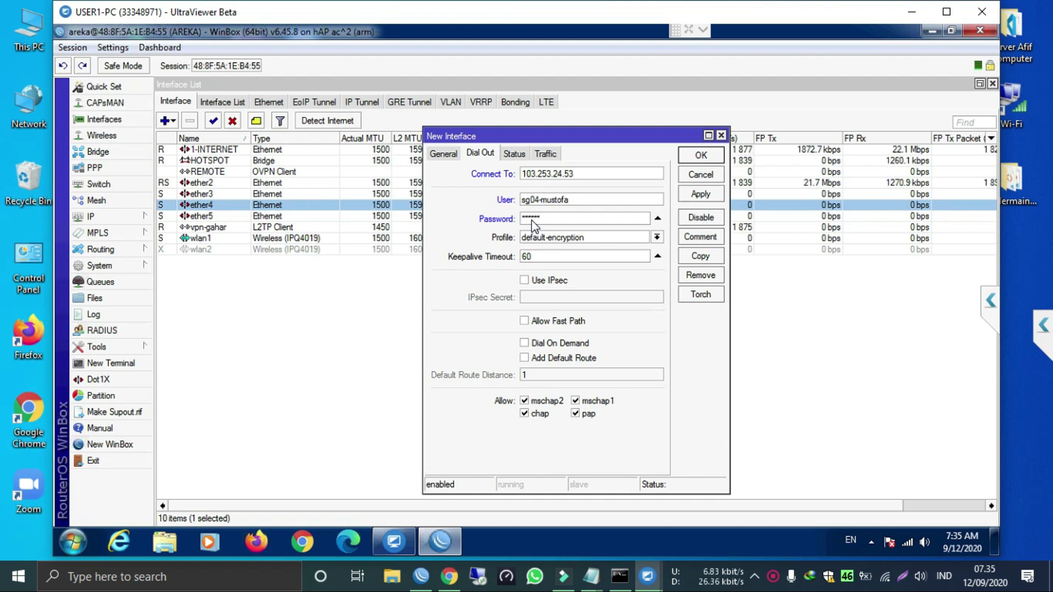
key(Return)
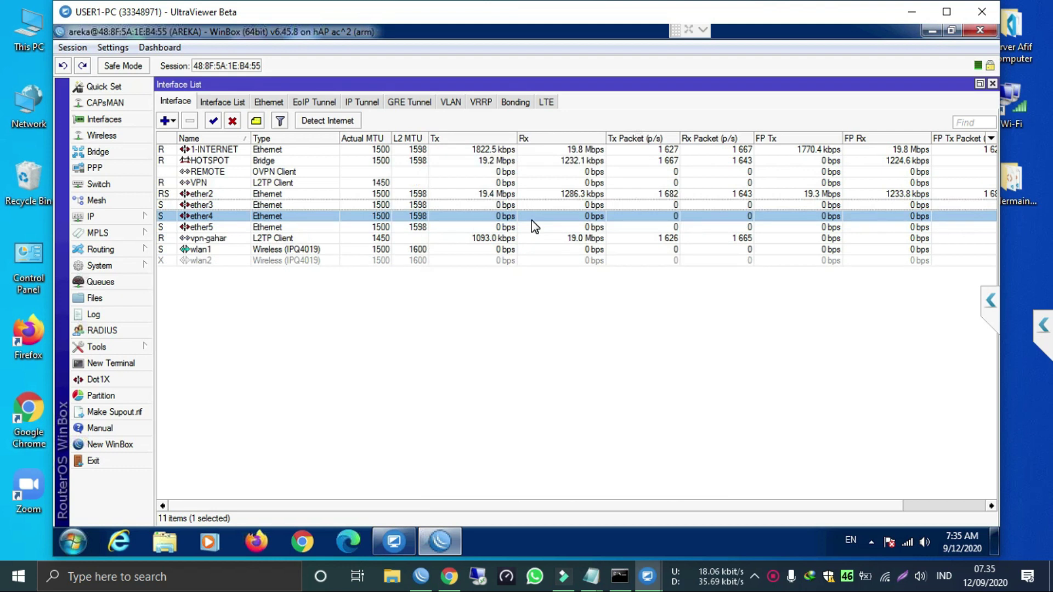
click(292, 182)
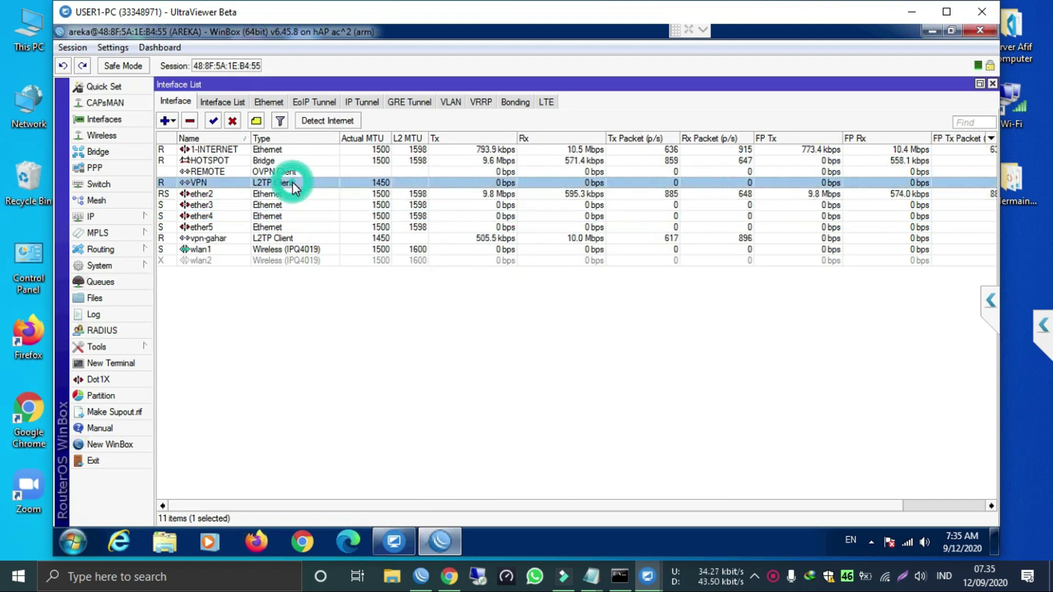
double_click(292, 182)
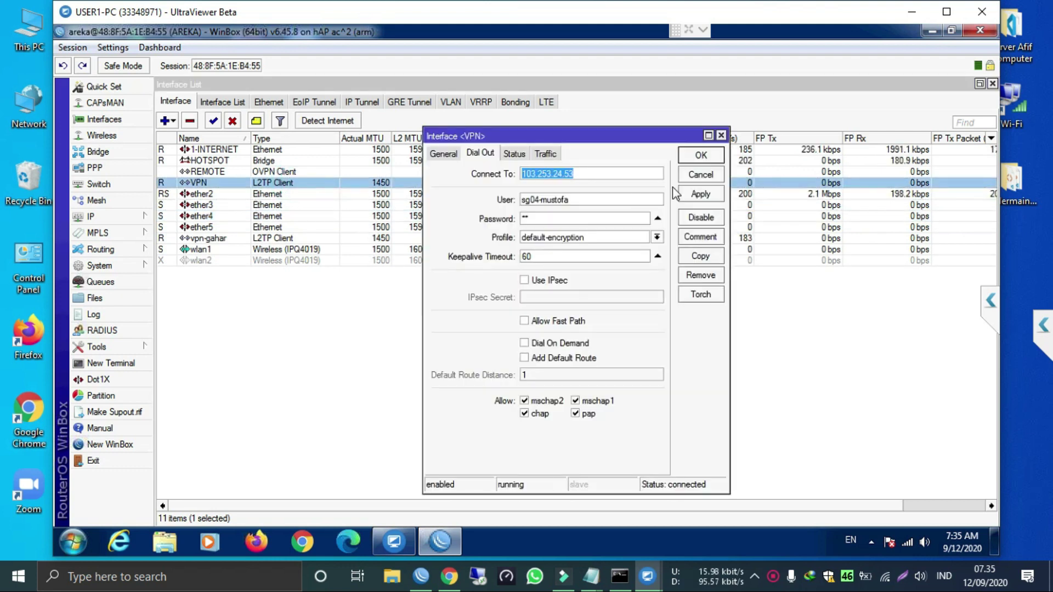
click(687, 180)
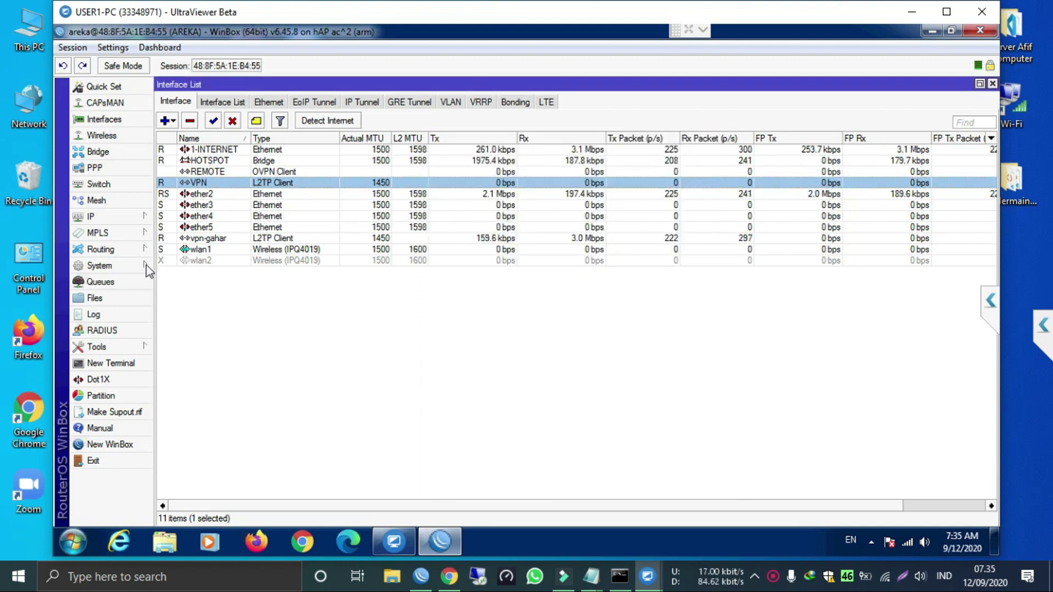
click(112, 348)
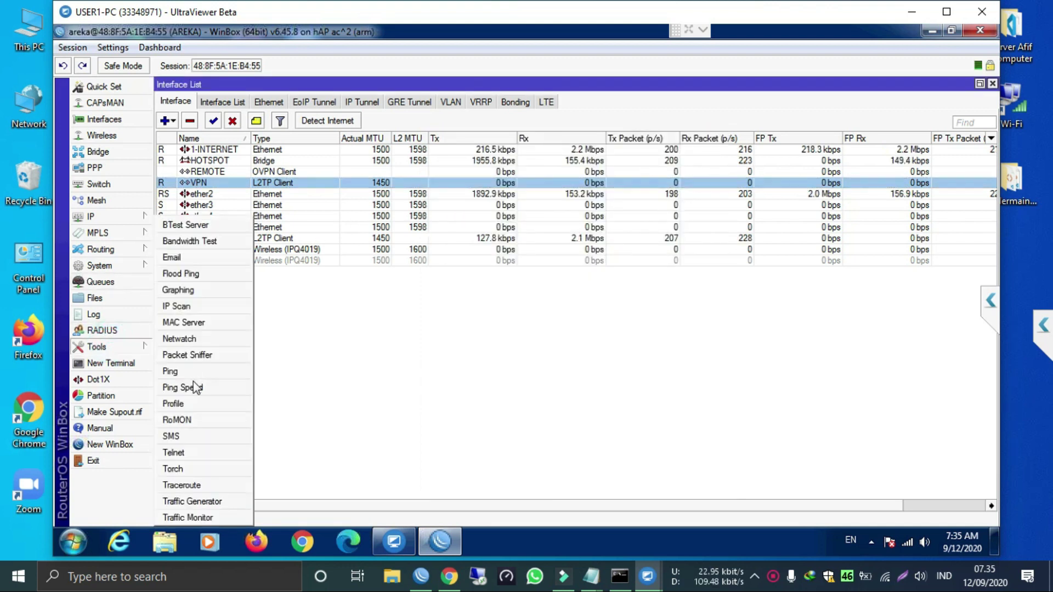
click(182, 375)
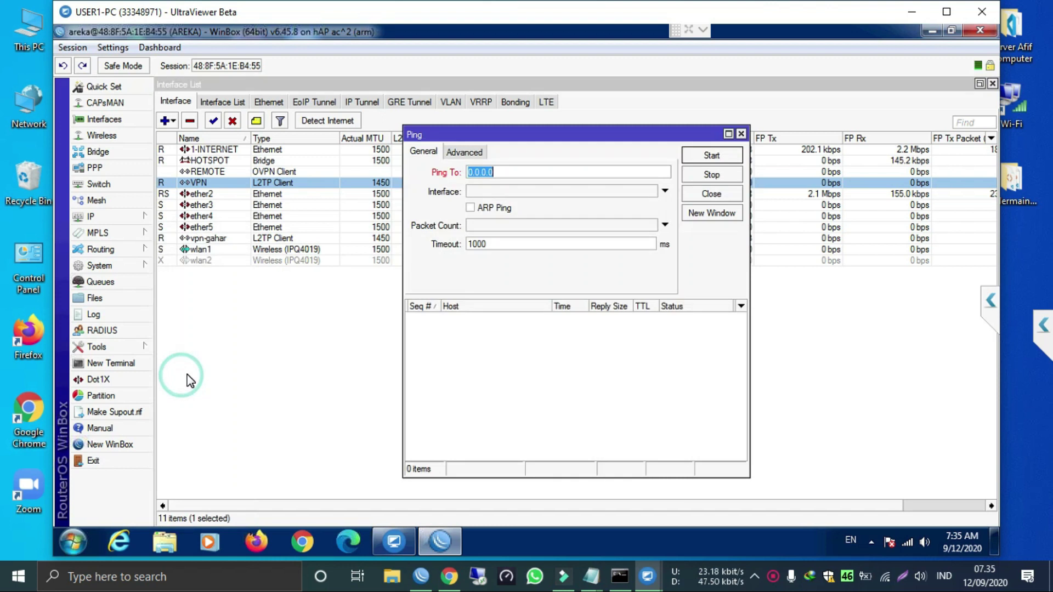
double_click(384, 184)
click(514, 153)
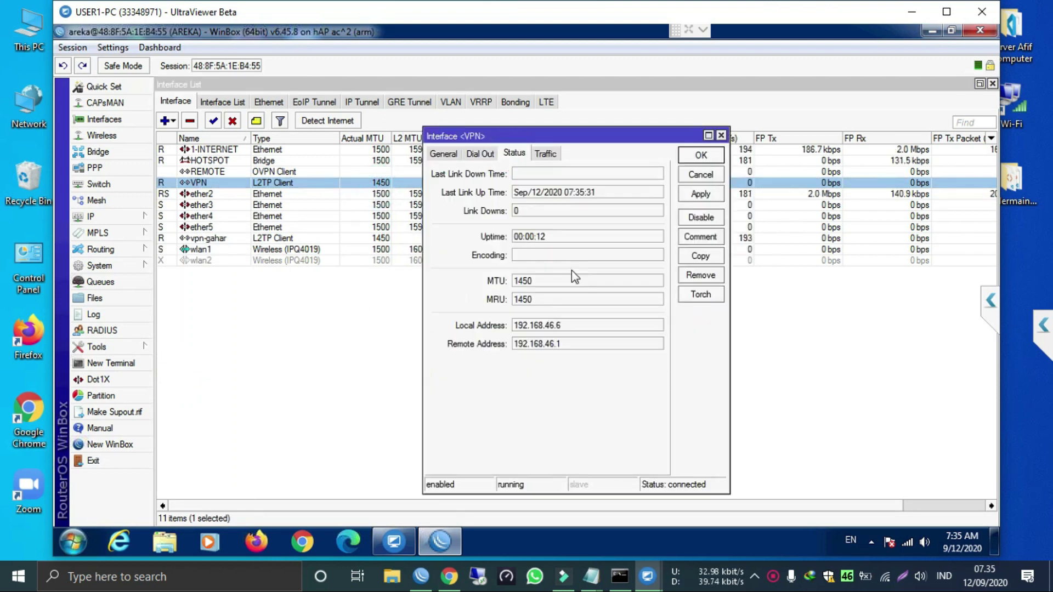
click(699, 175)
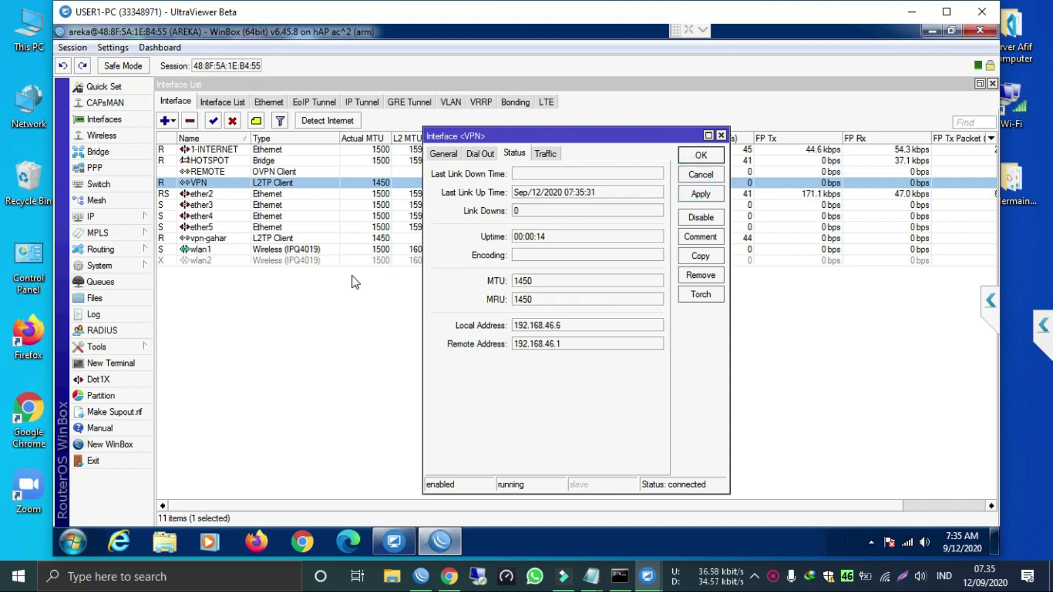
click(136, 351)
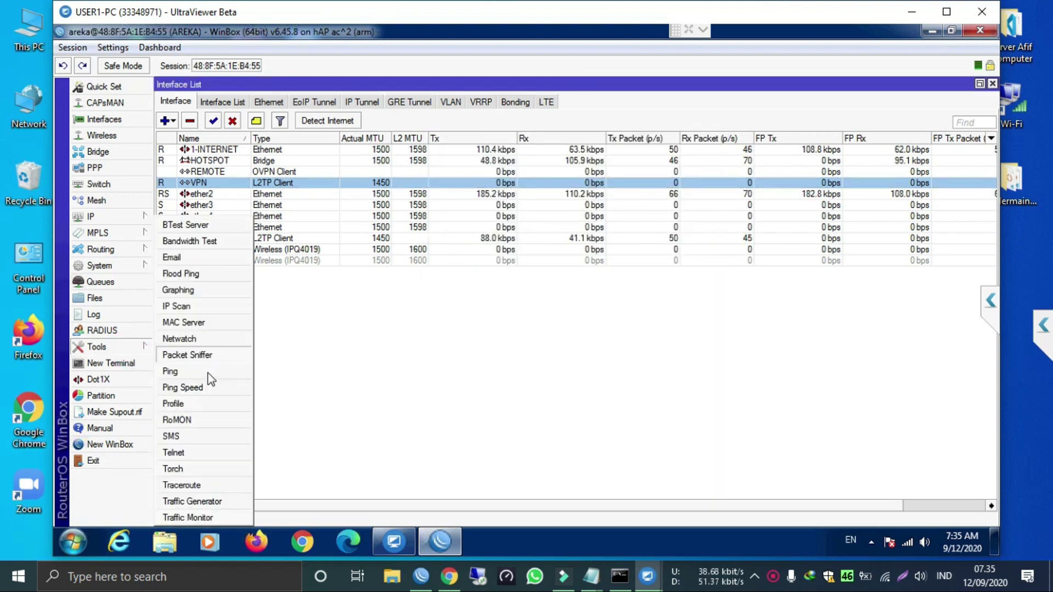
click(207, 372)
text(192.168.46.2)
key(BackSpace)
text(1)
key(Return)
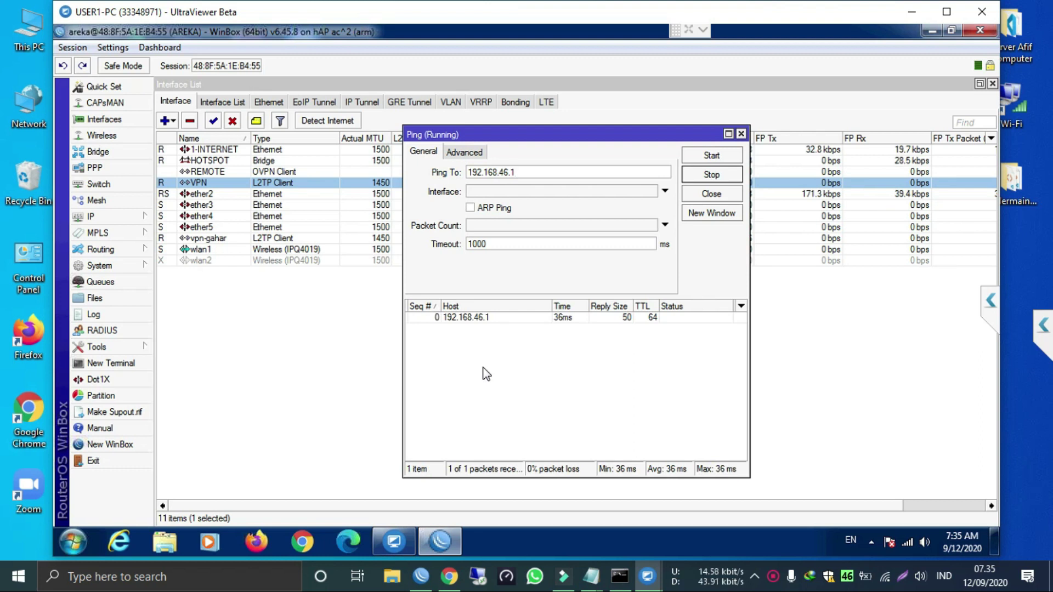
drag(471, 136, 643, 133)
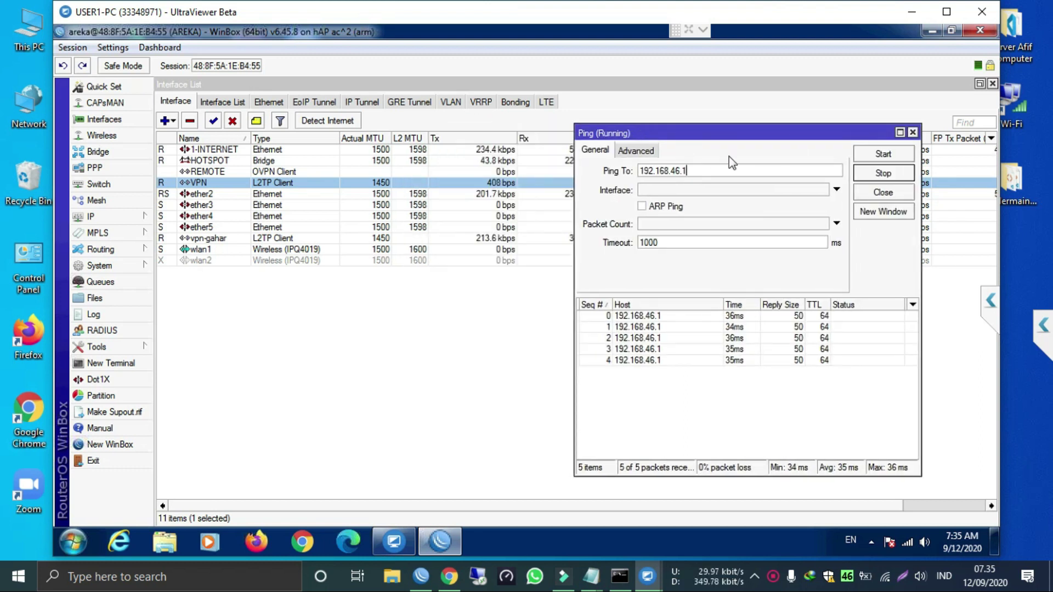
click(769, 188)
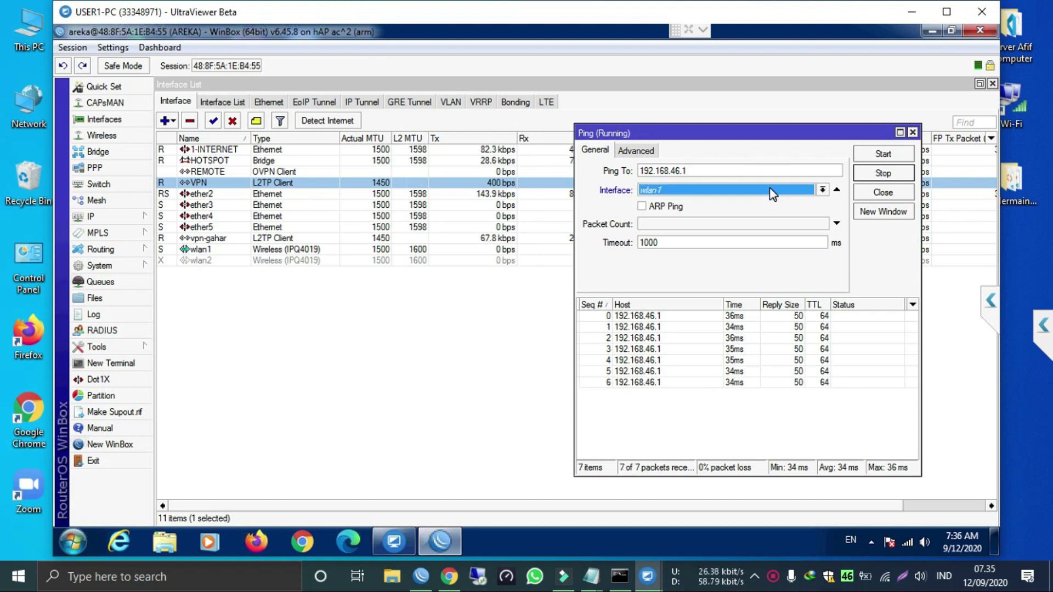
click(769, 188)
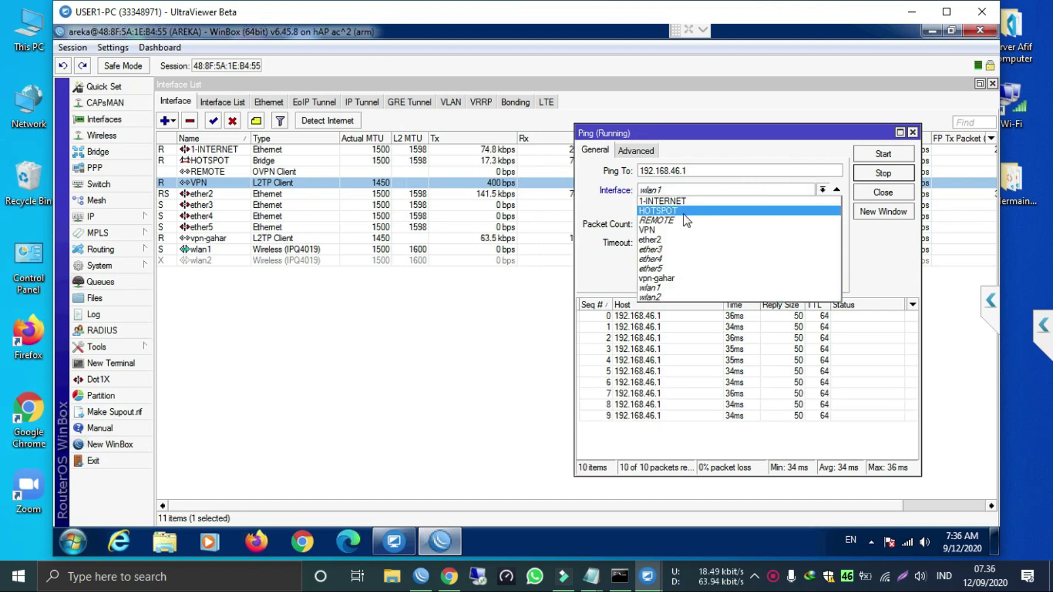
click(751, 229)
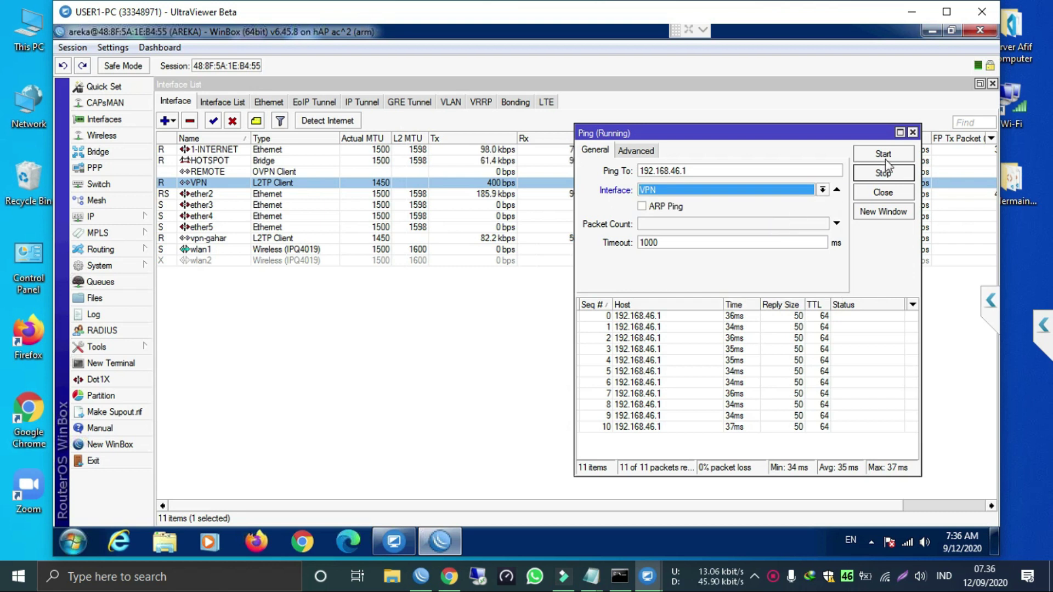
click(883, 153)
drag(718, 134, 774, 144)
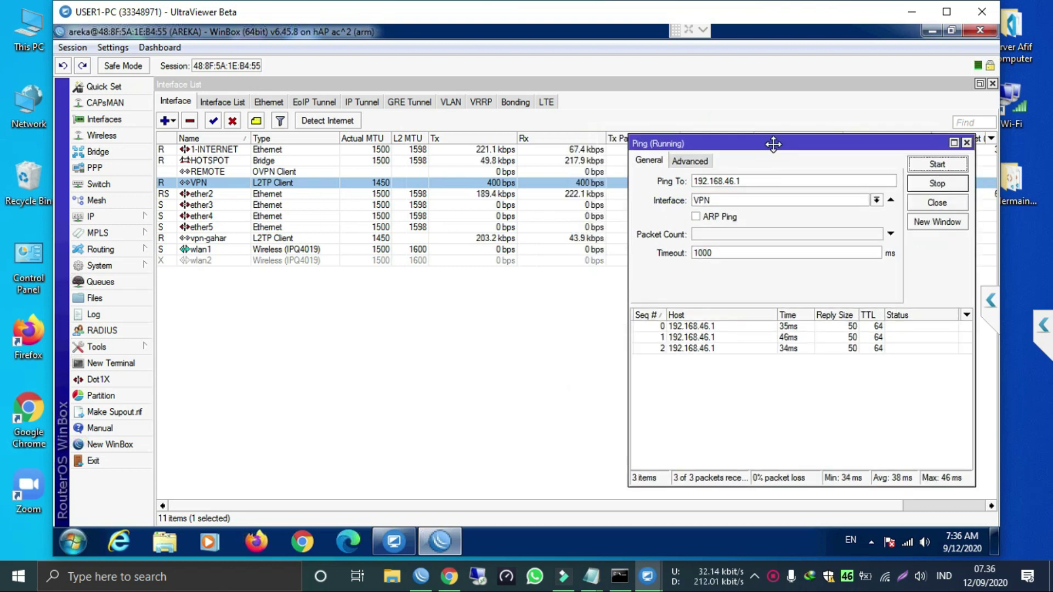
click(923, 202)
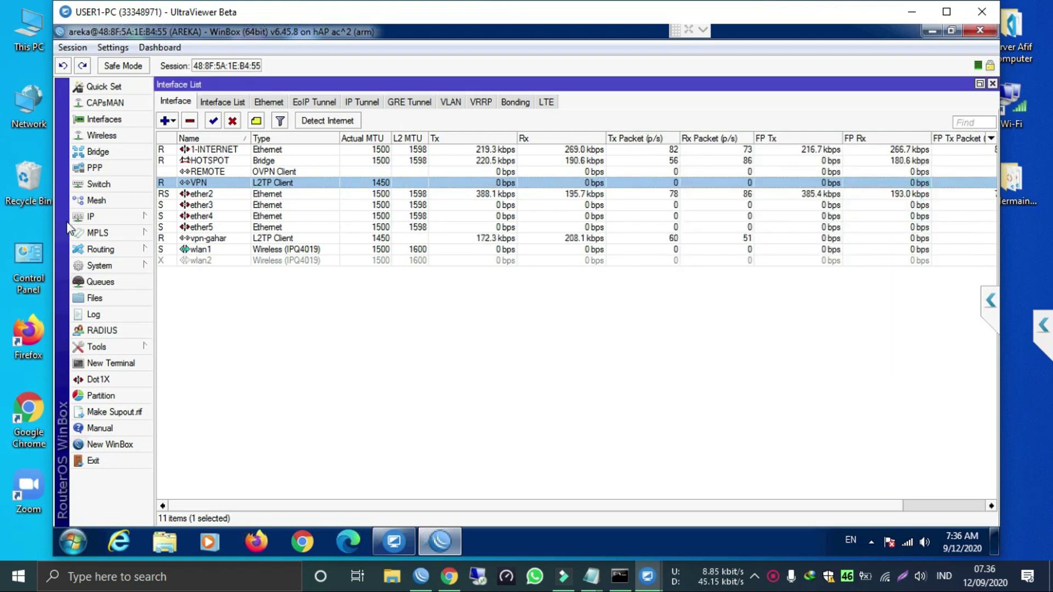
Step: Open IP > Firewall to show the Mangle rules with their byte and packet counters
click(86, 217)
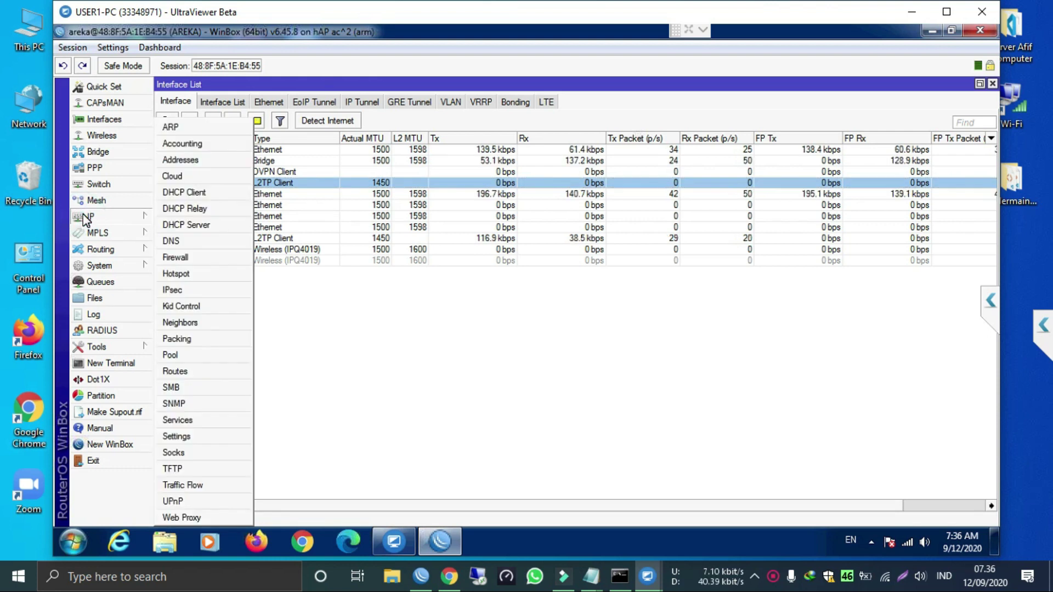
click(192, 258)
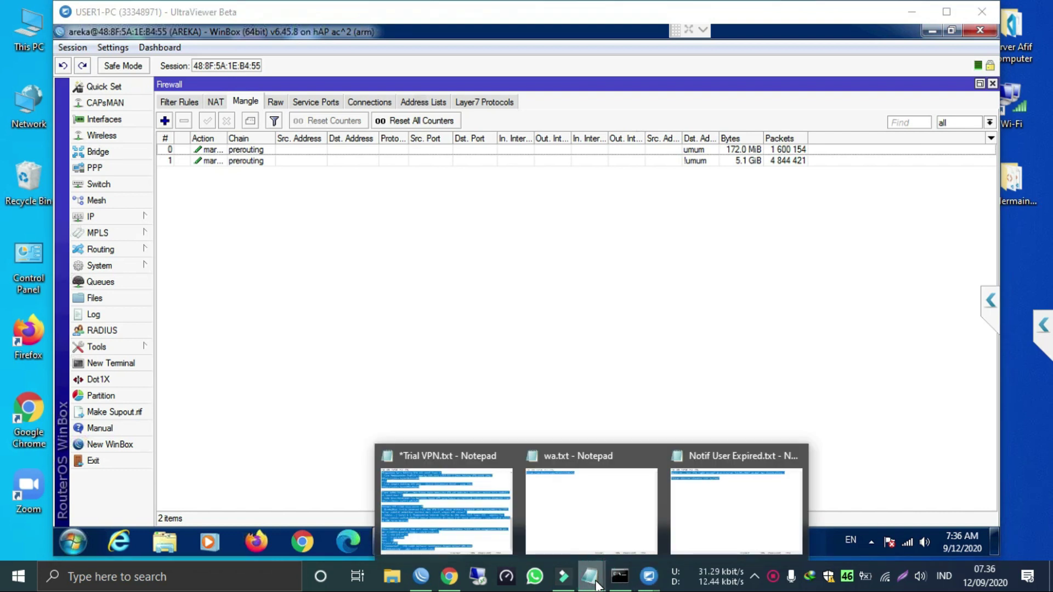
Step: Copy the destination port list from line 4 of game.txt in Notepad
key(super+d)
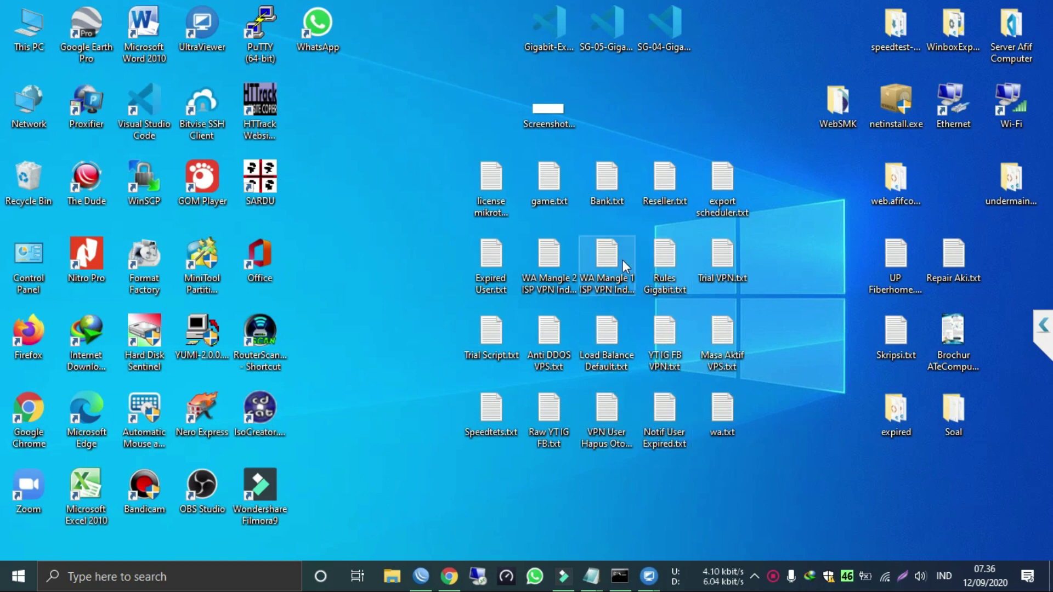
click(542, 337)
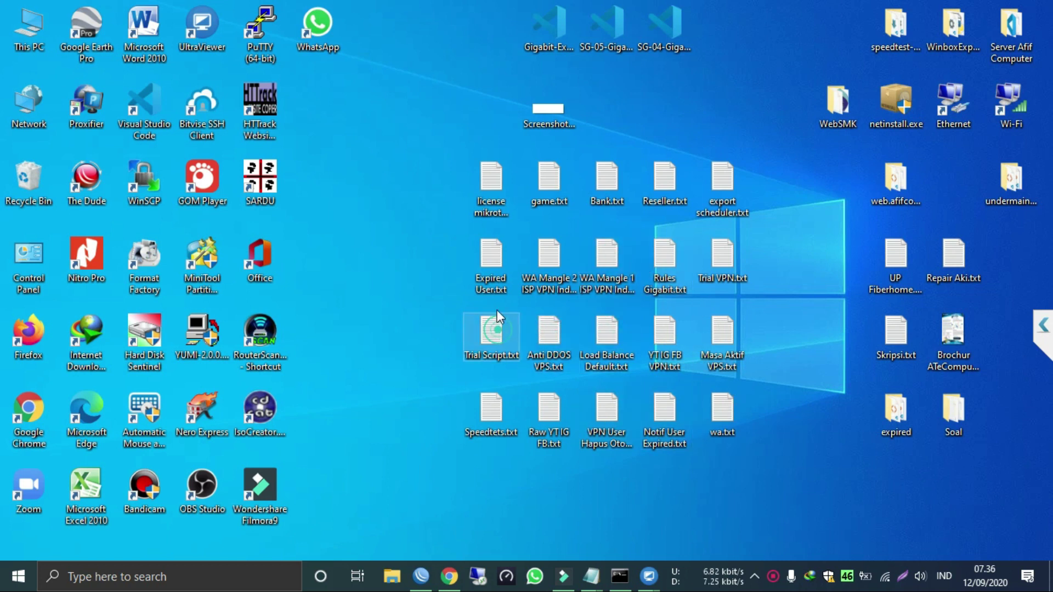
double_click(547, 180)
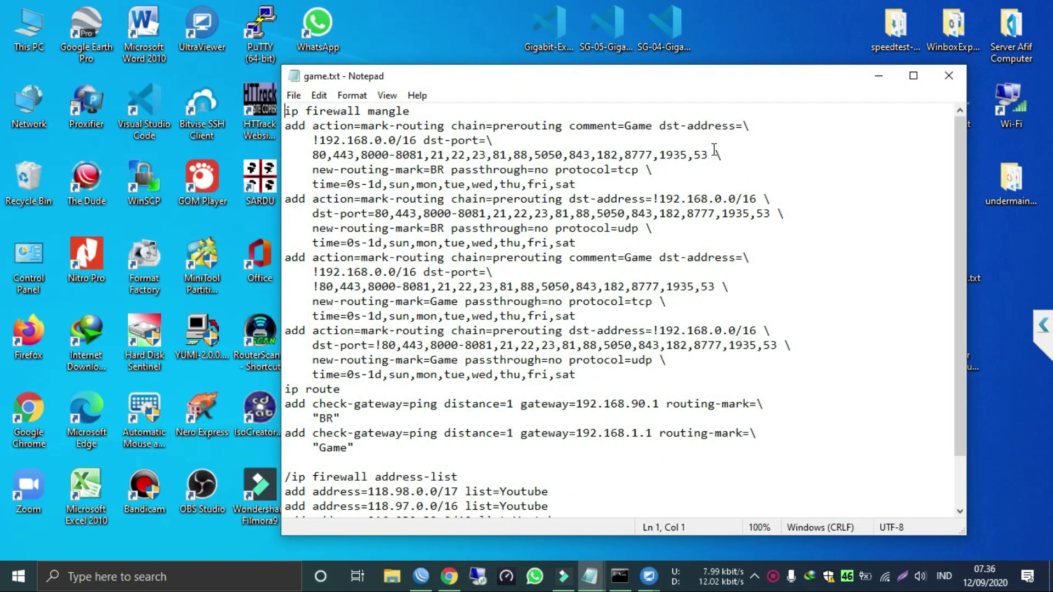
drag(709, 155, 313, 153)
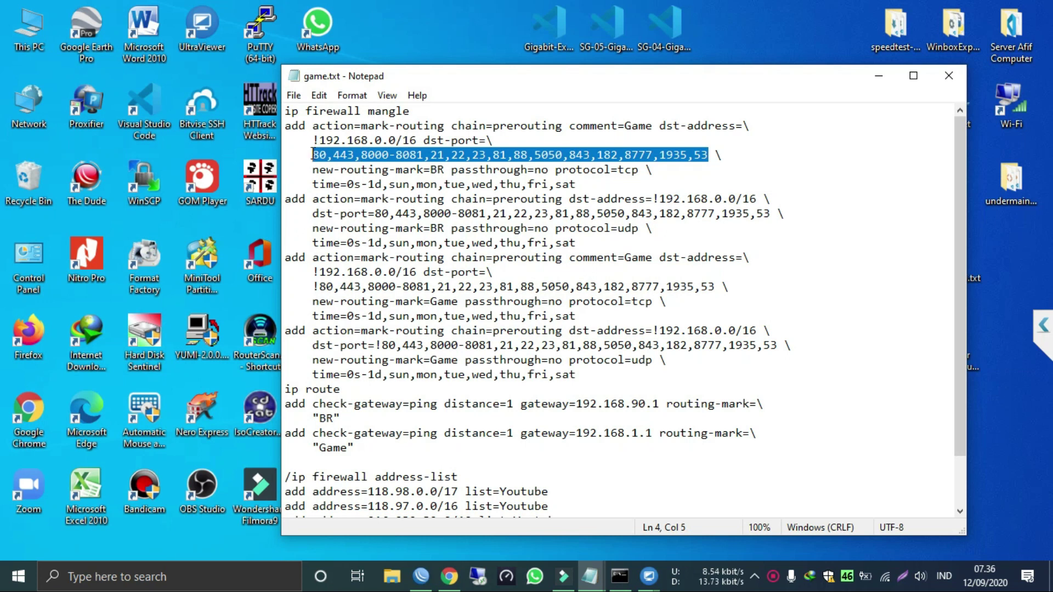
right_click(323, 153)
click(379, 200)
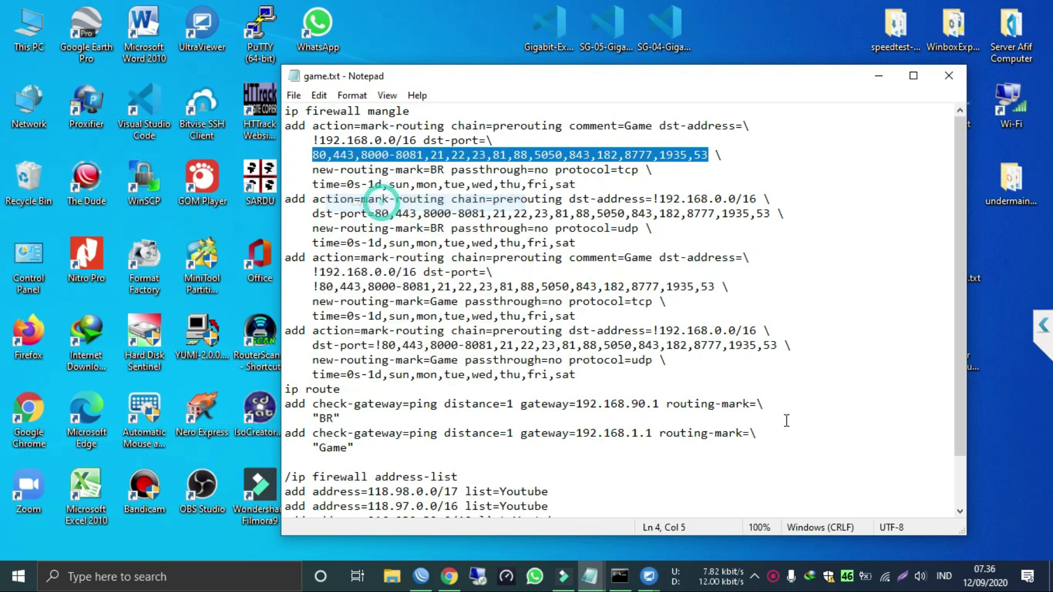
Step: Return to the remote WinBox session and bring up the IP menu
mouse_move(648, 576)
click(861, 505)
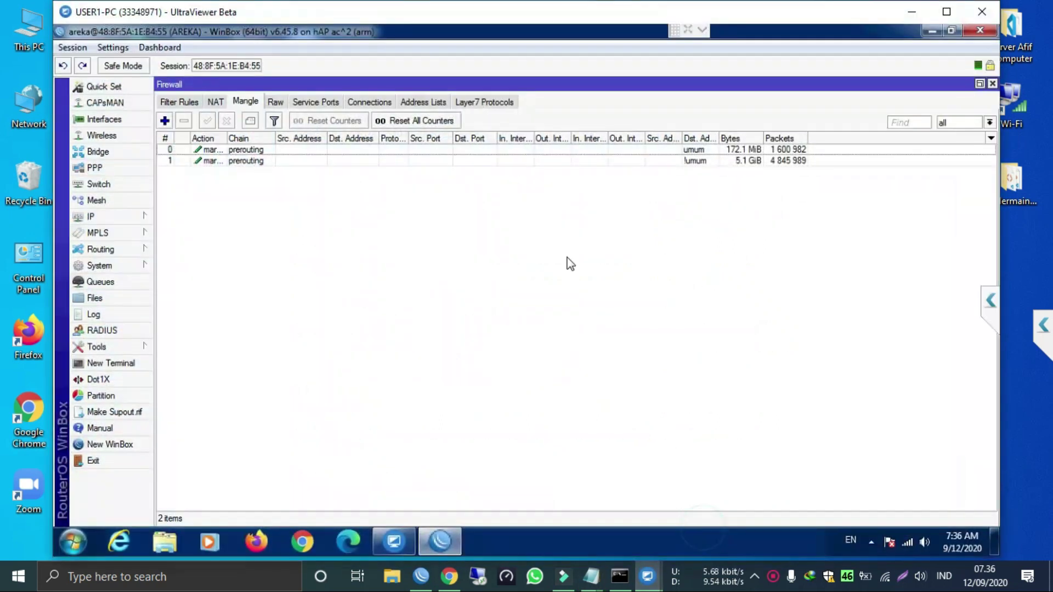
click(117, 217)
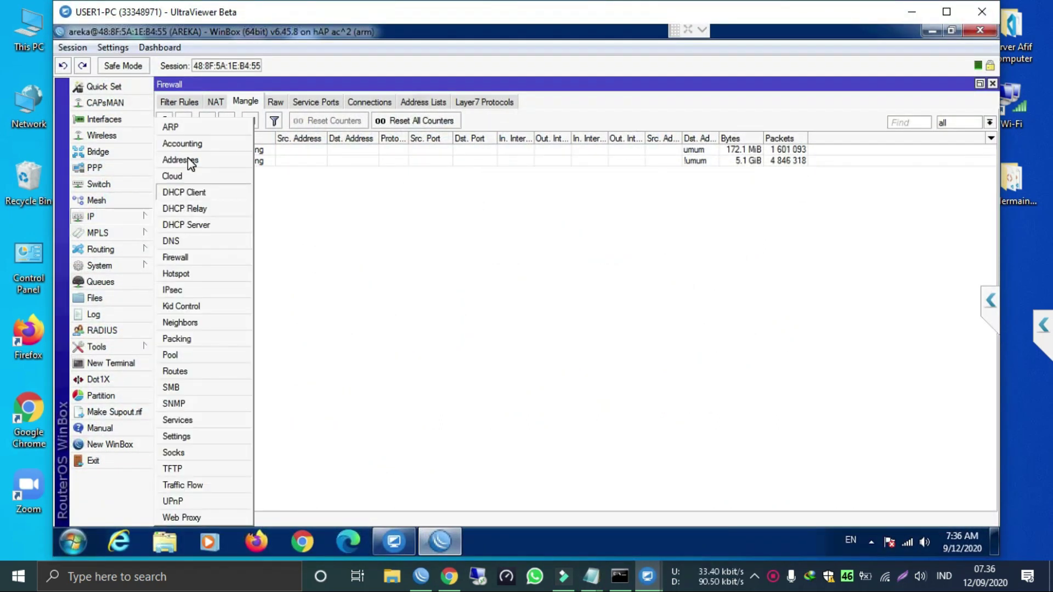
Step: Check the IP Address List for the 10.10.10.1/24 hotspot address, then close it
click(188, 159)
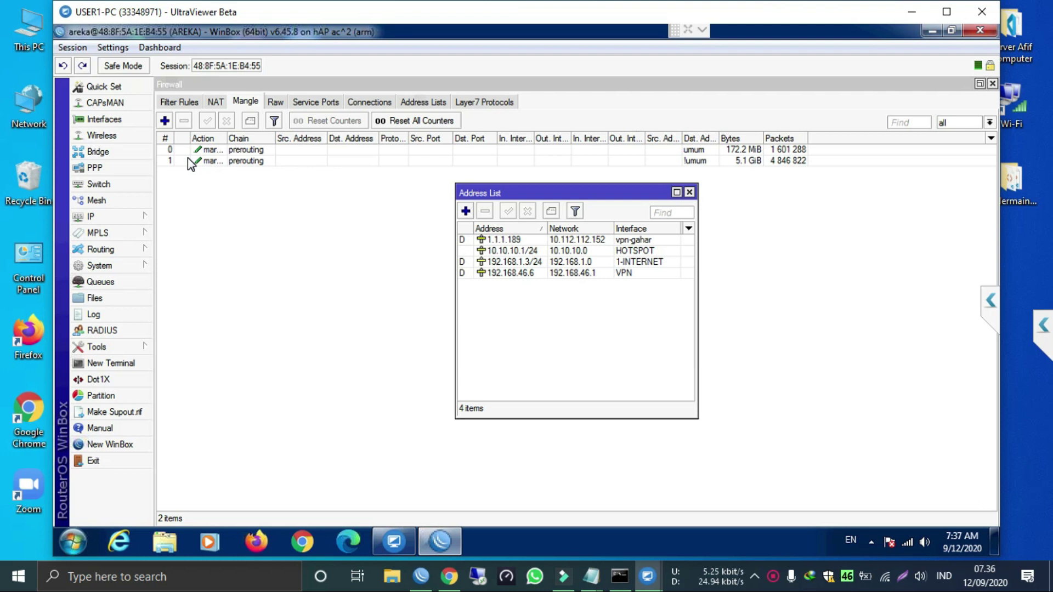
click(689, 192)
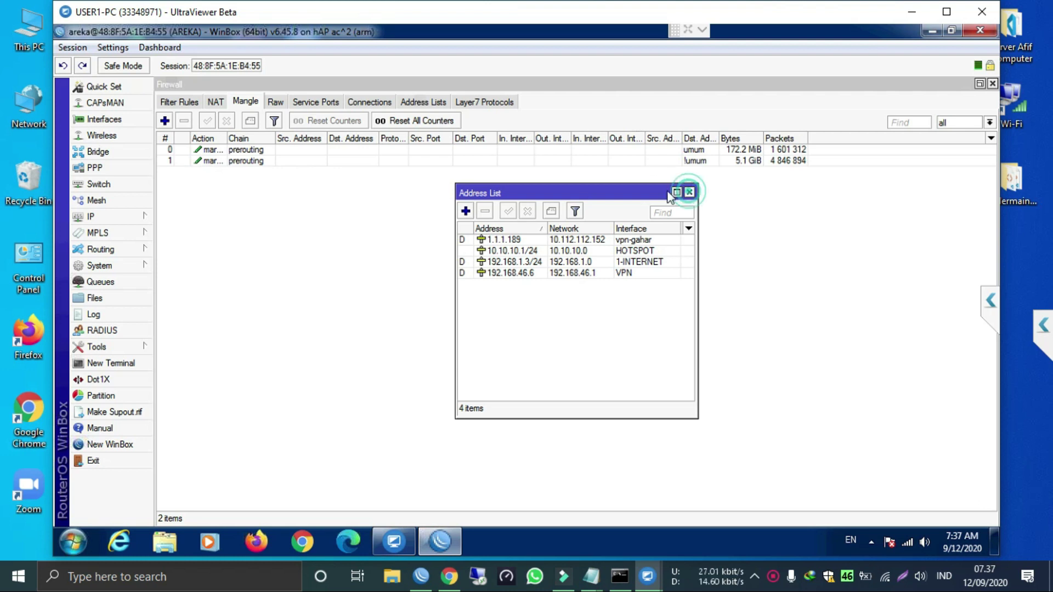
Step: Set mangle rule 0 to match source 10.10.10.0/24, protocol tcp and the pasted destination ports
double_click(420, 149)
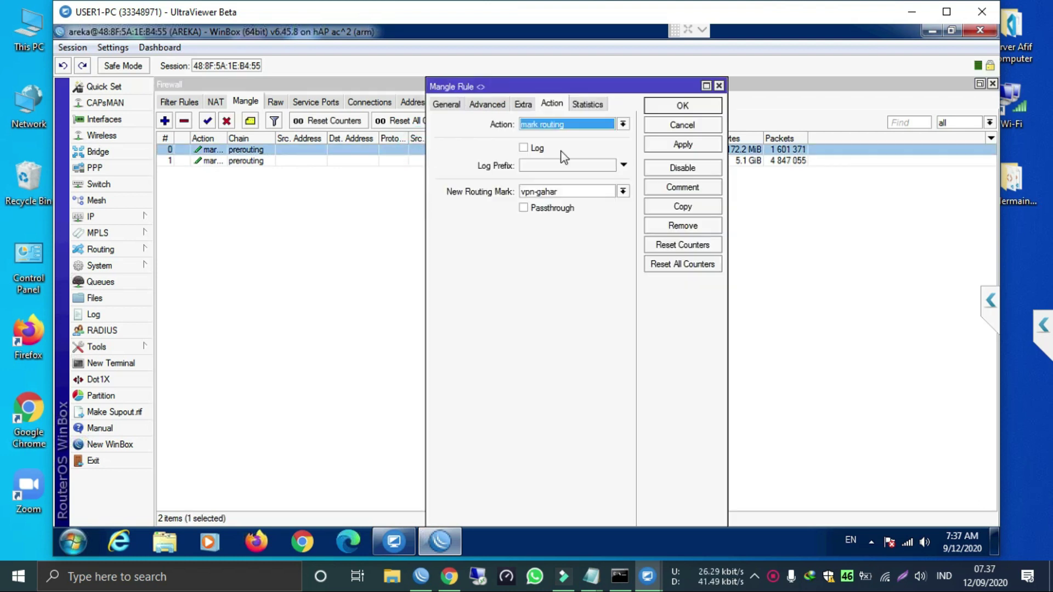
click(447, 106)
click(446, 104)
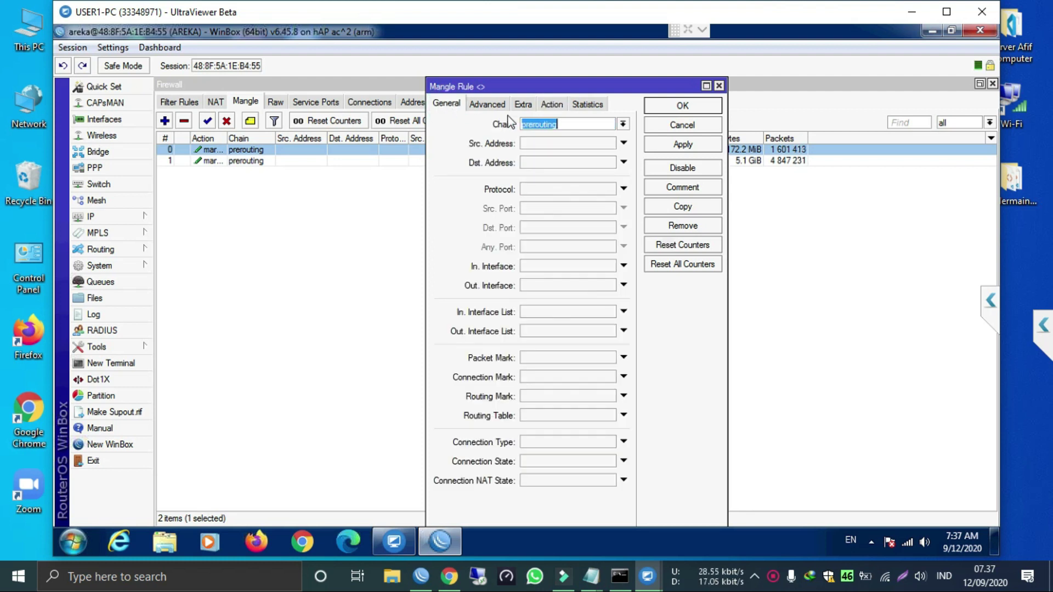
click(571, 143)
text(10.10.10.0/24)
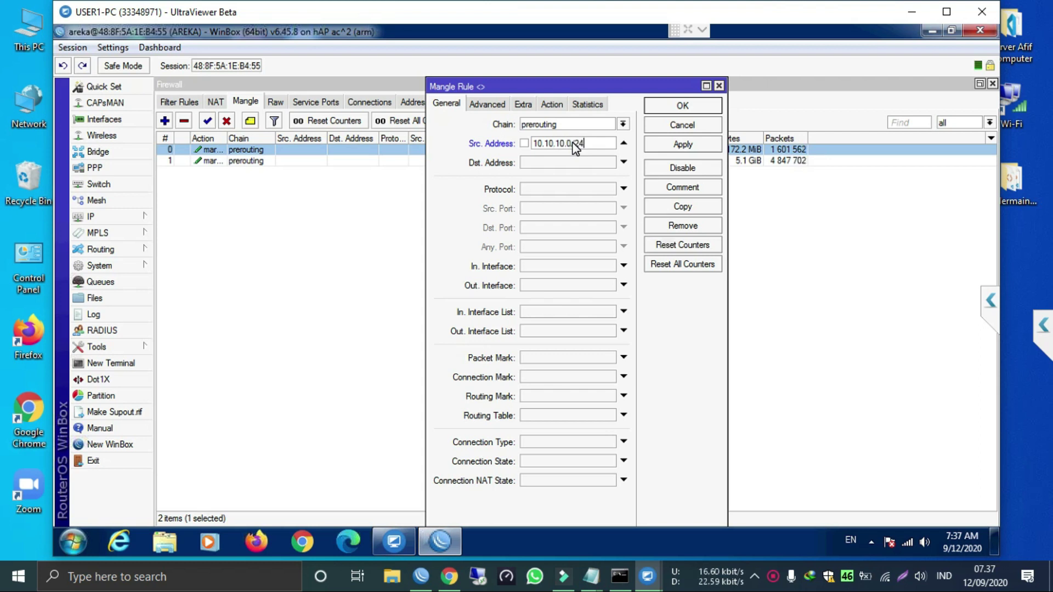
double_click(576, 147)
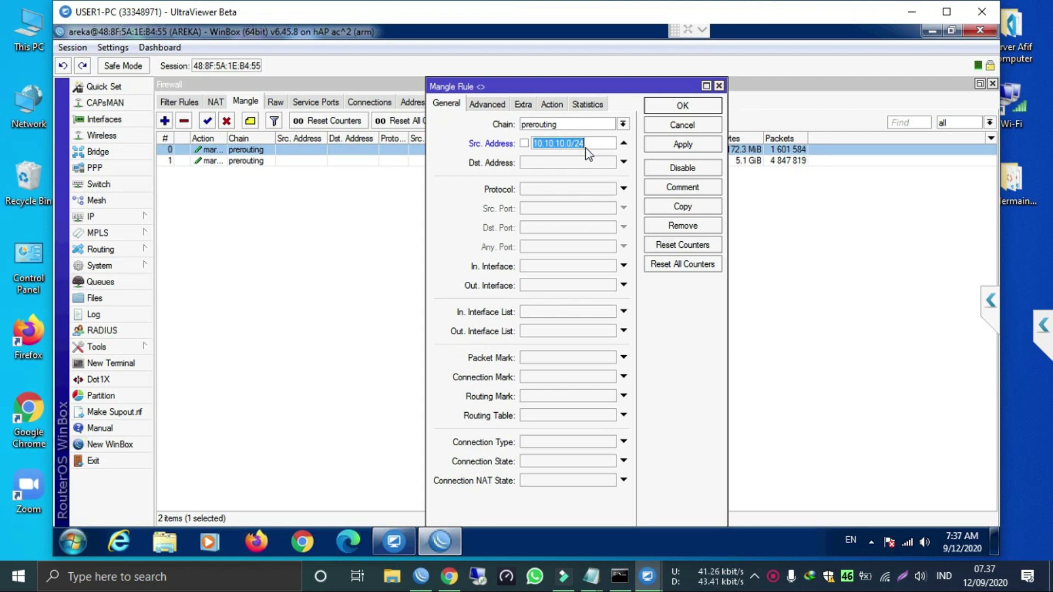
click(543, 188)
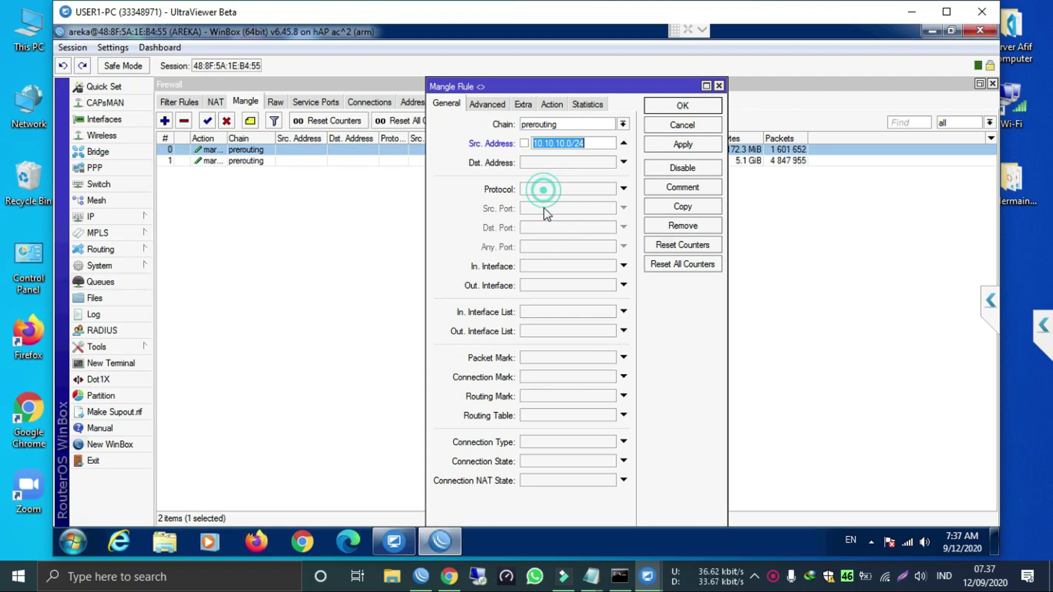
click(540, 228)
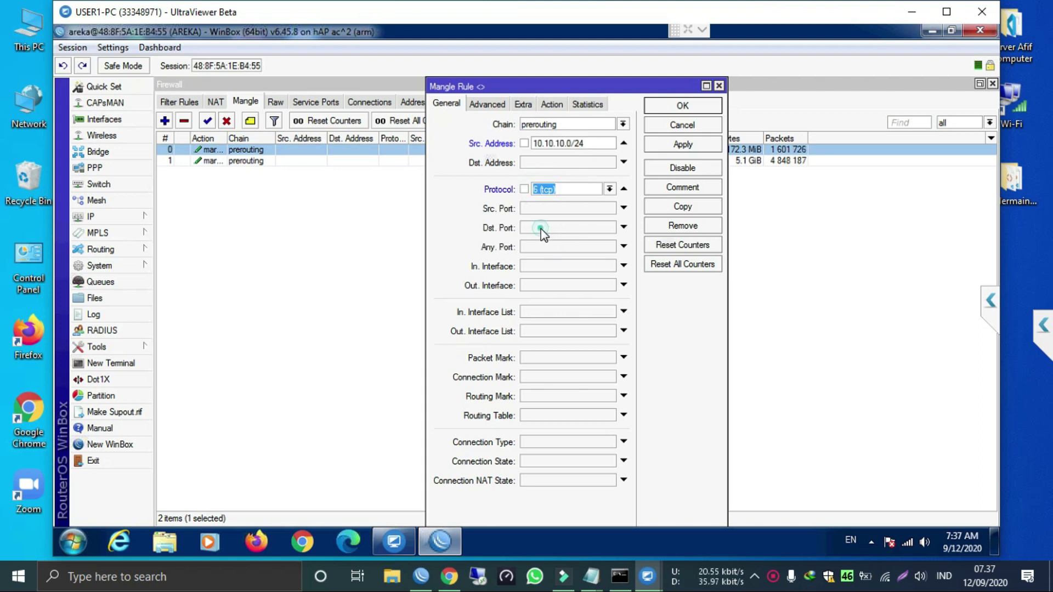
key(ctrl+v)
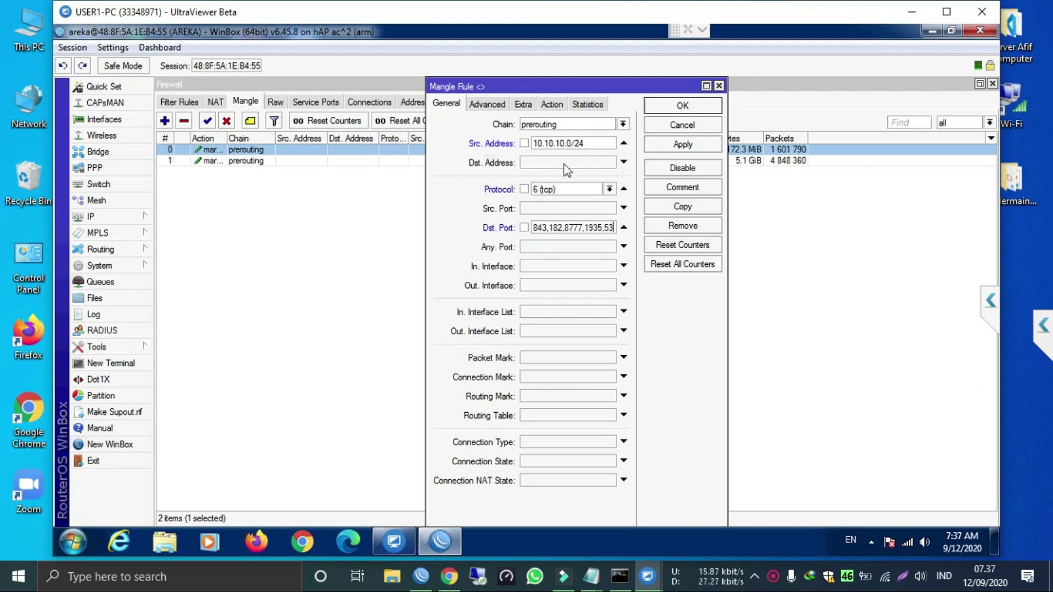
Step: Add destination address !10.10.10.0/24, keep routing mark vpn-gahar, and apply rule 0
click(590, 145)
drag(496, 146, 457, 146)
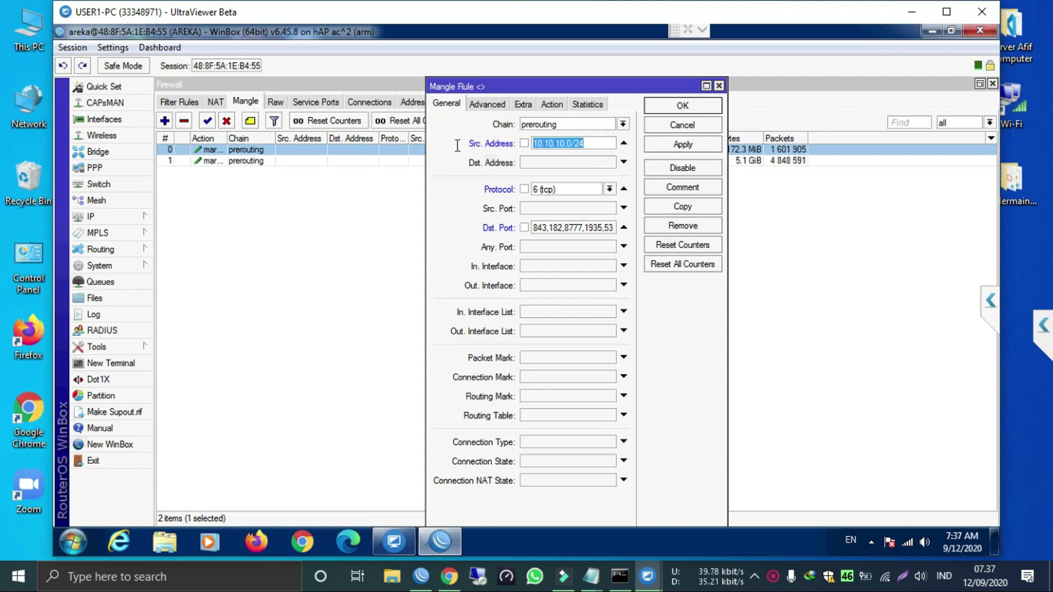
key(ctrl+v)
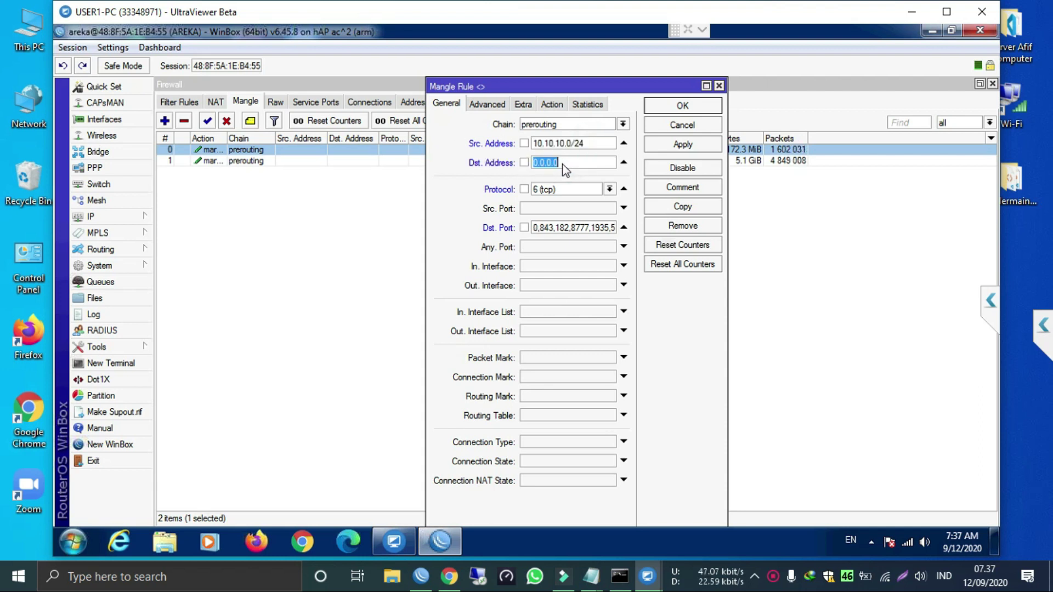
click(524, 163)
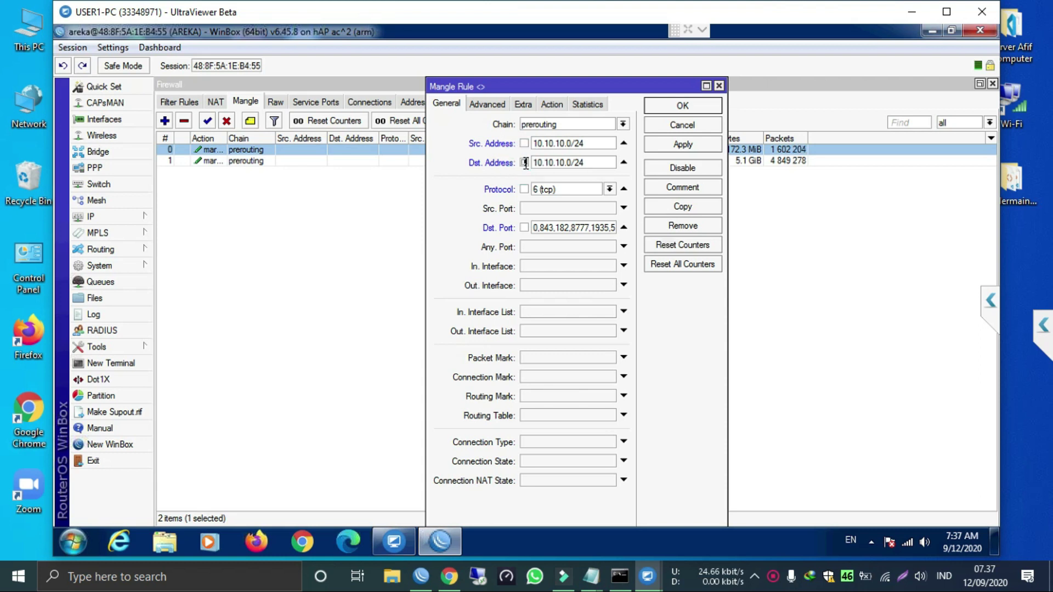
click(552, 105)
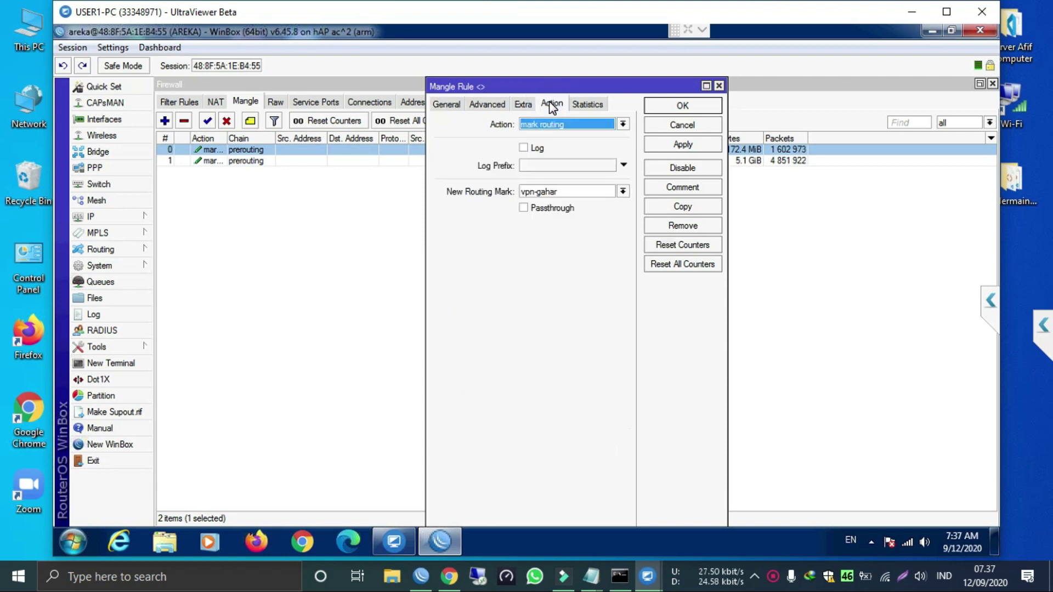
click(677, 146)
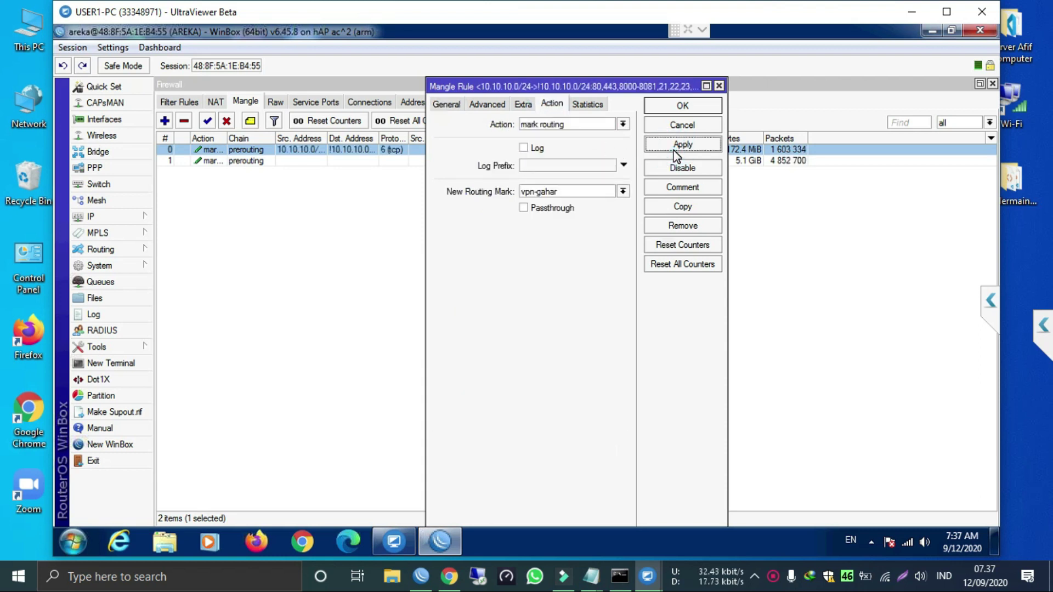
click(683, 209)
Step: Change the copied rule's protocol to udp and save it as new rule 1
click(463, 104)
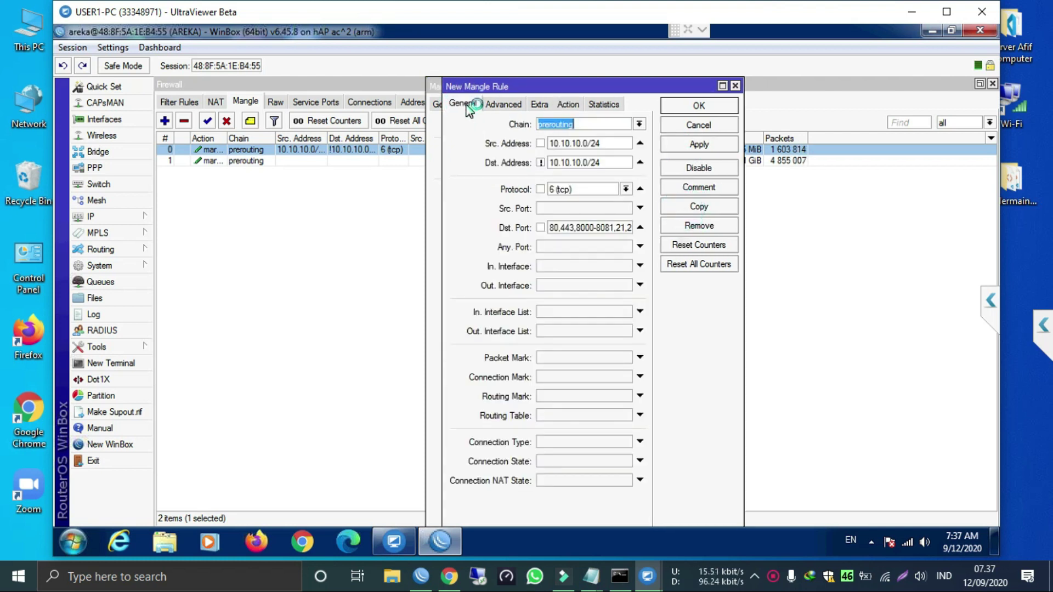
click(605, 226)
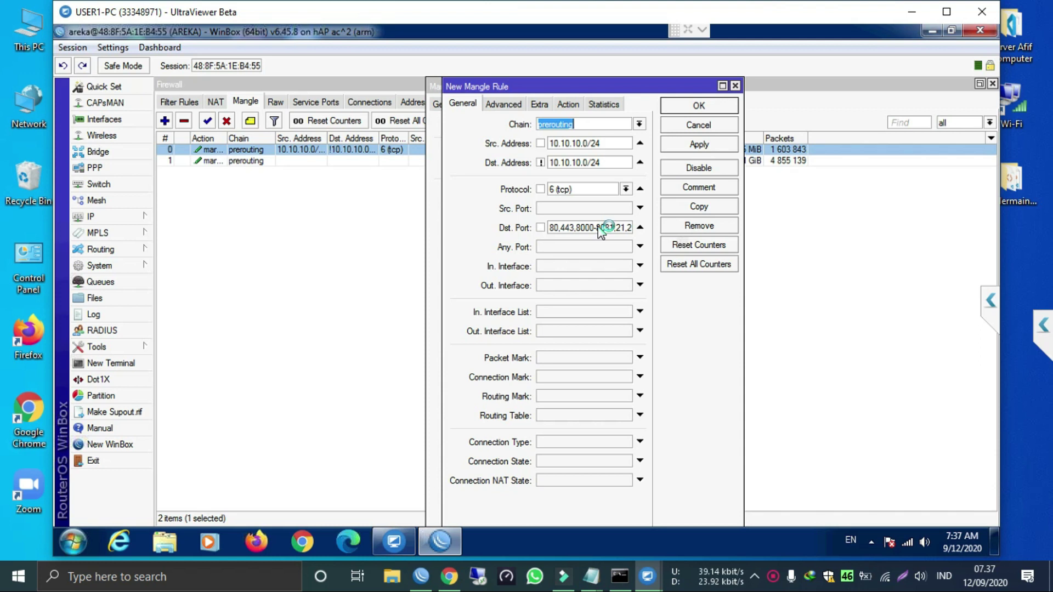
click(587, 189)
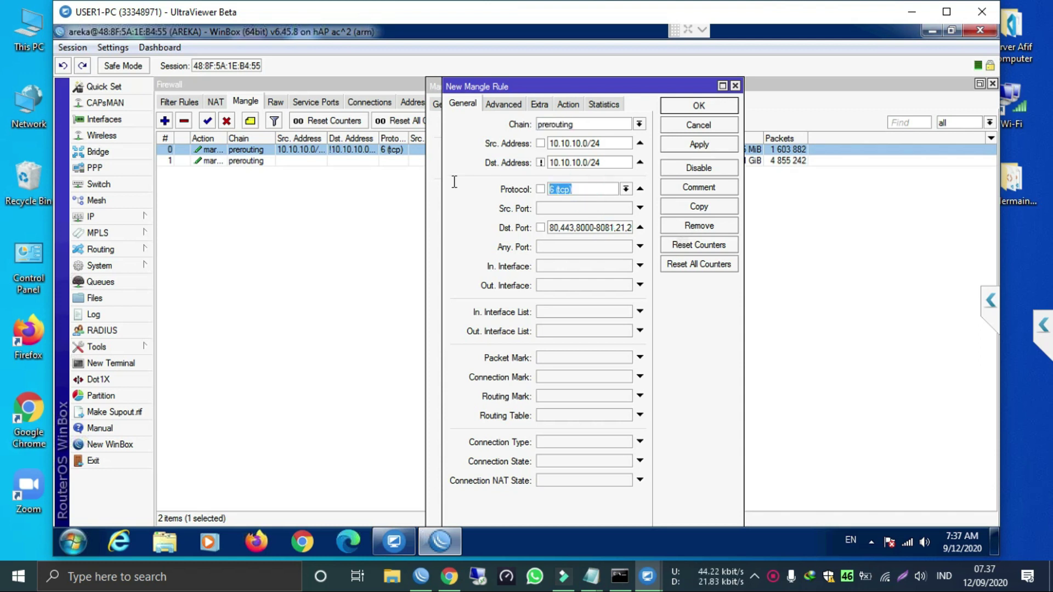
text(udp)
key(Return)
key(Return)
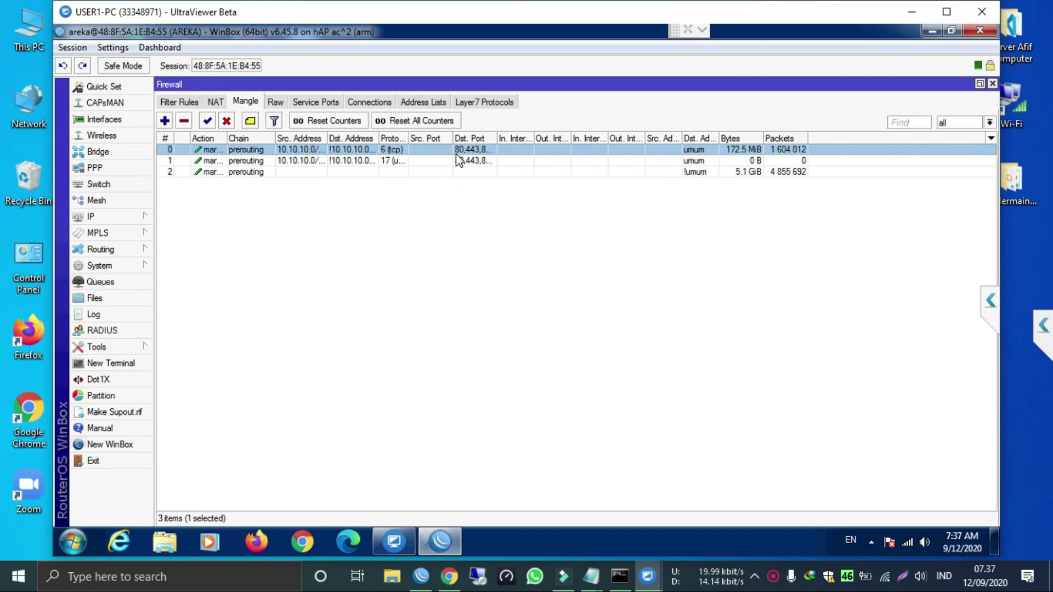
click(459, 161)
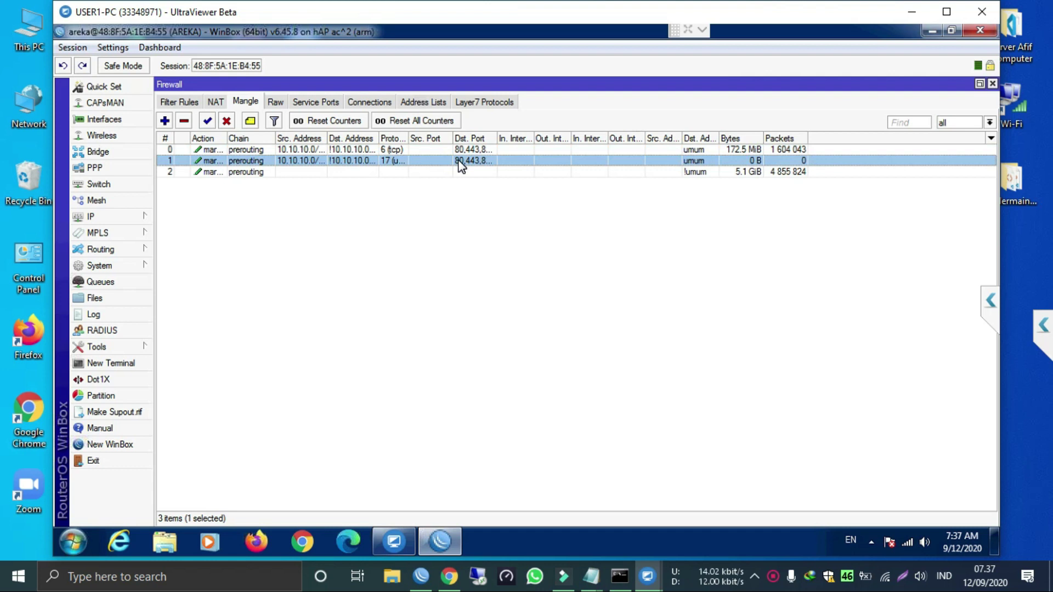
double_click(284, 155)
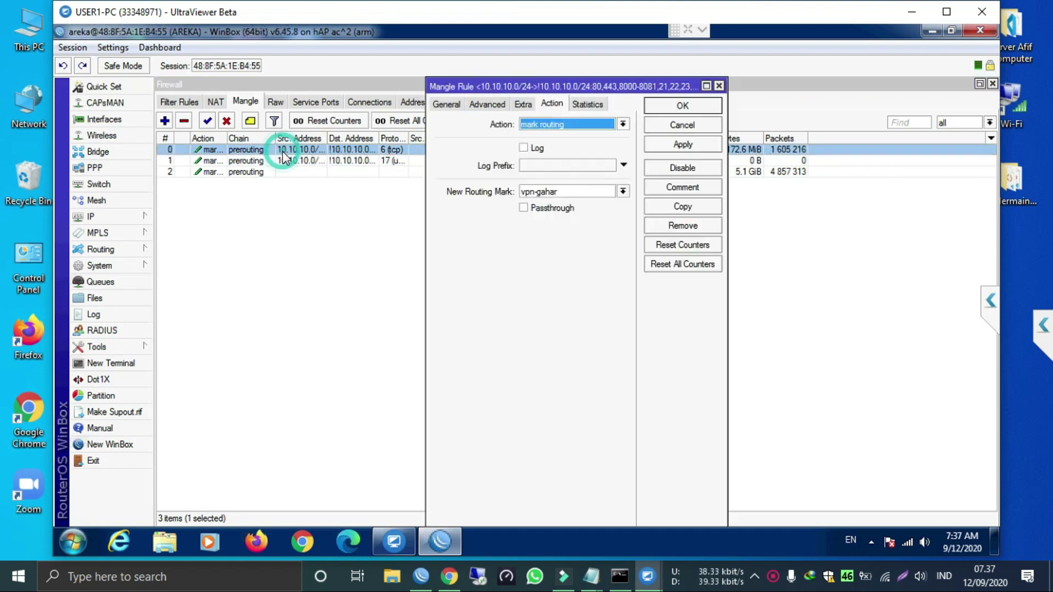
click(686, 208)
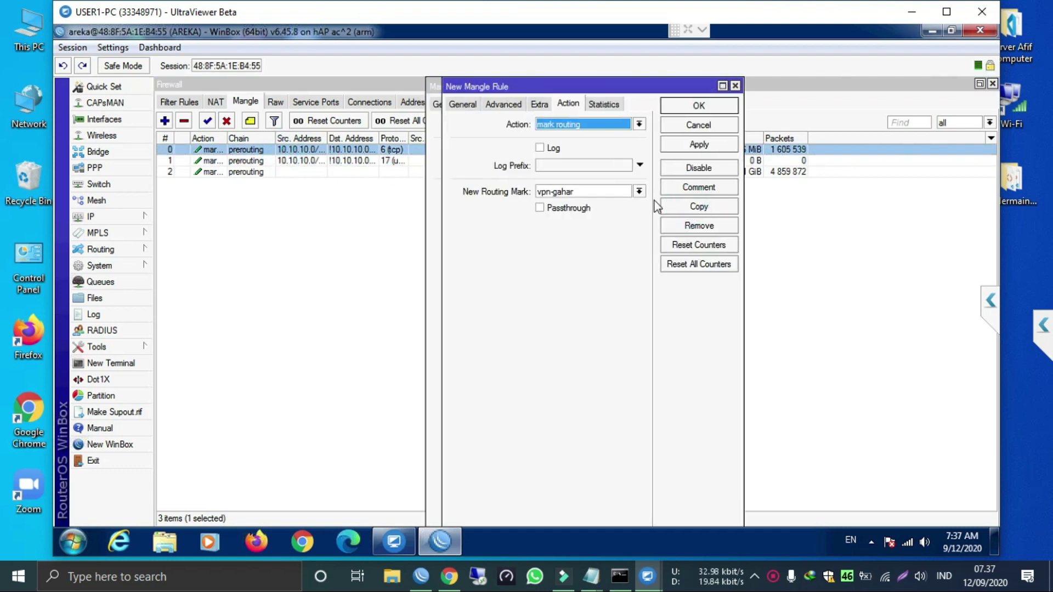
click(462, 105)
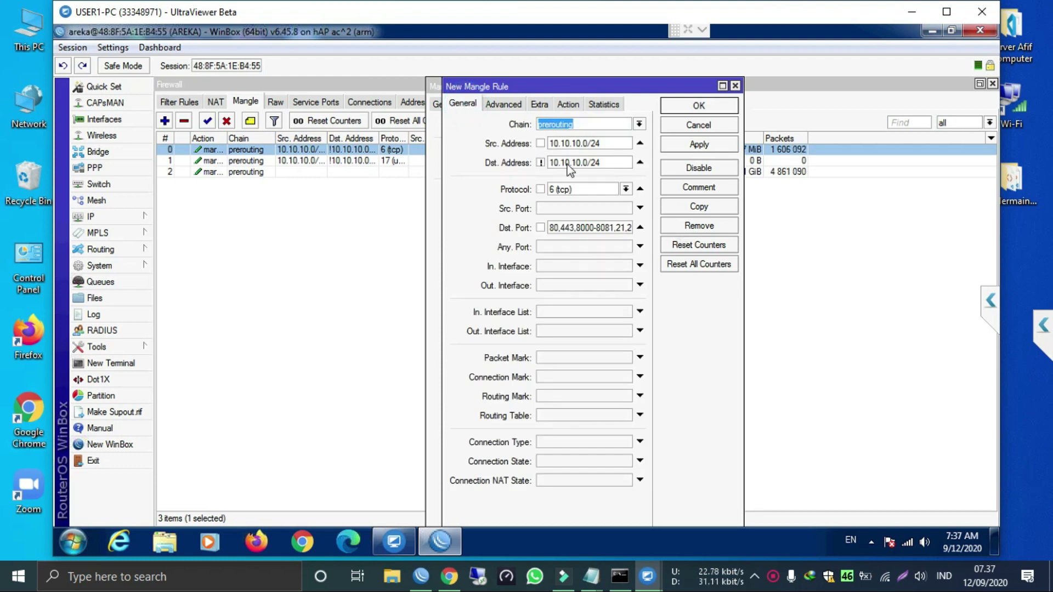
click(540, 227)
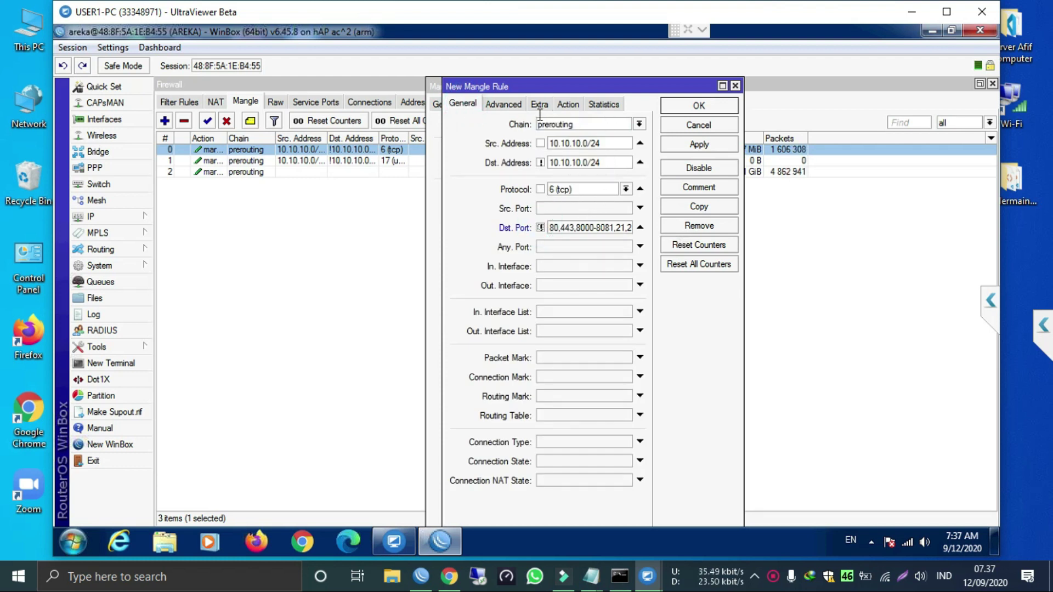
click(504, 105)
click(568, 104)
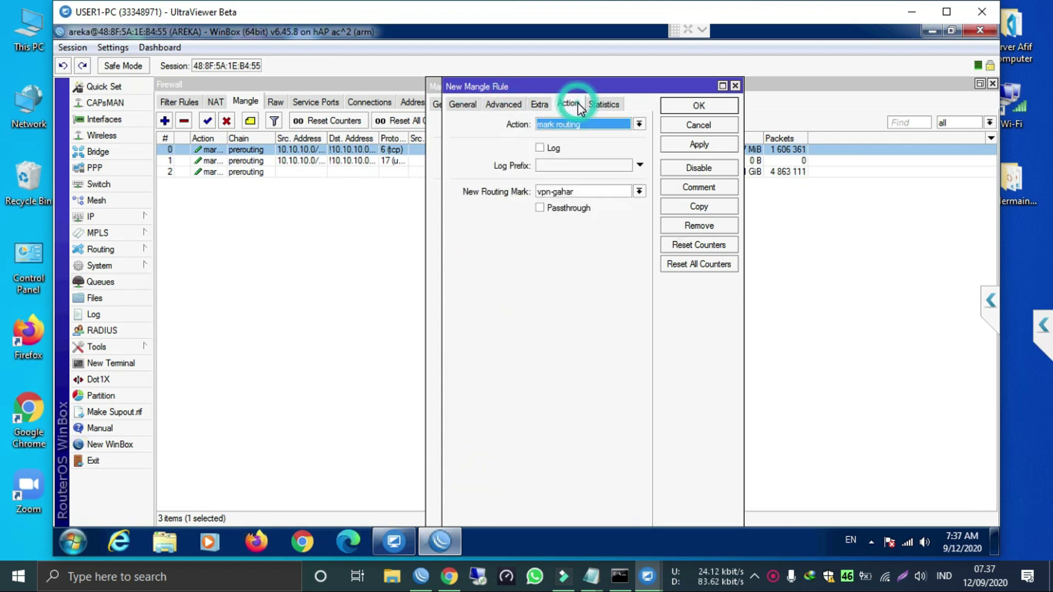
click(503, 107)
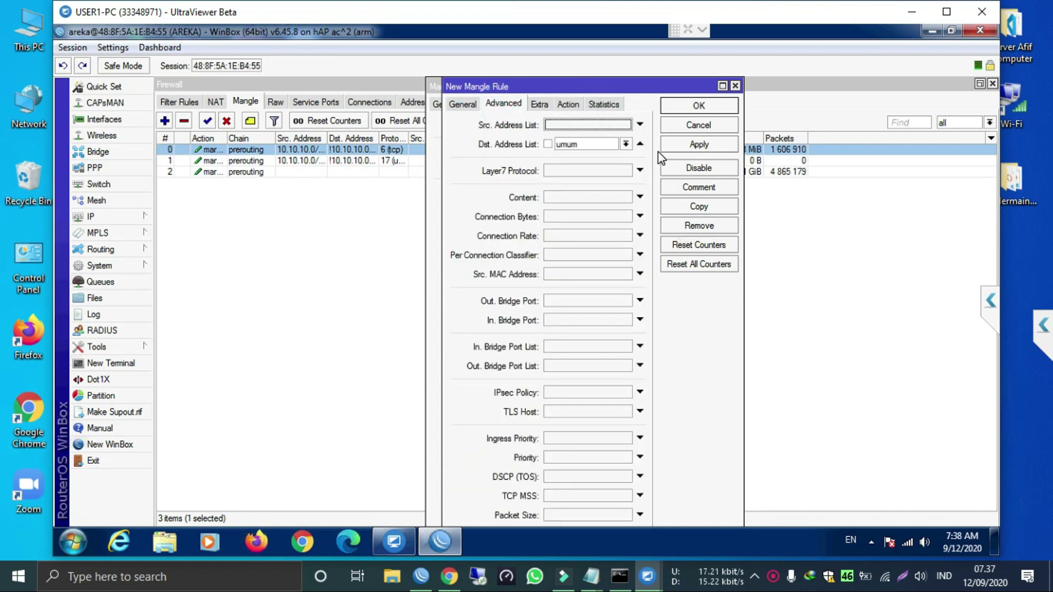
click(627, 143)
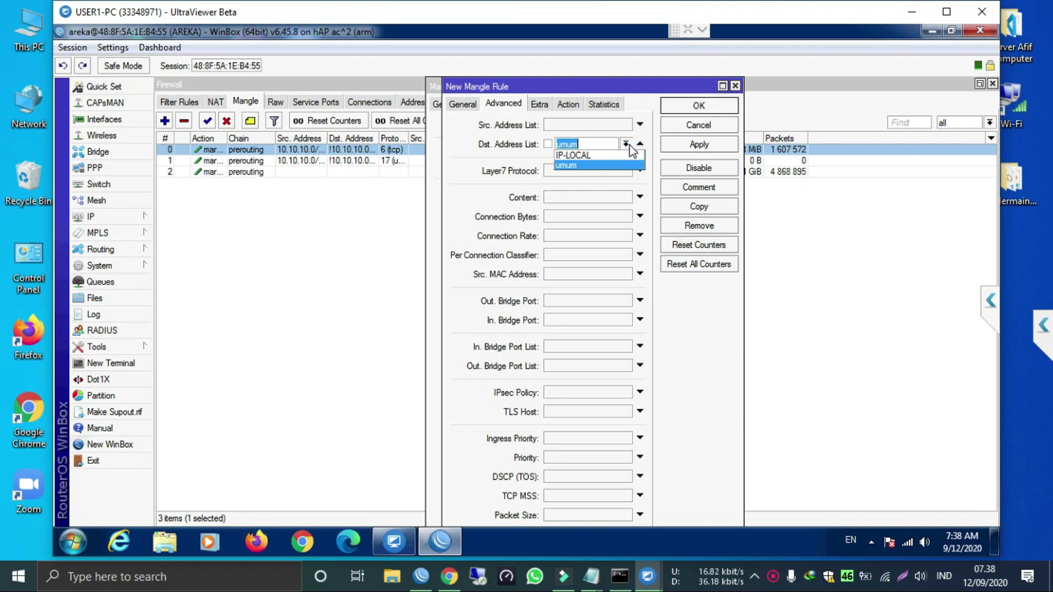
click(627, 144)
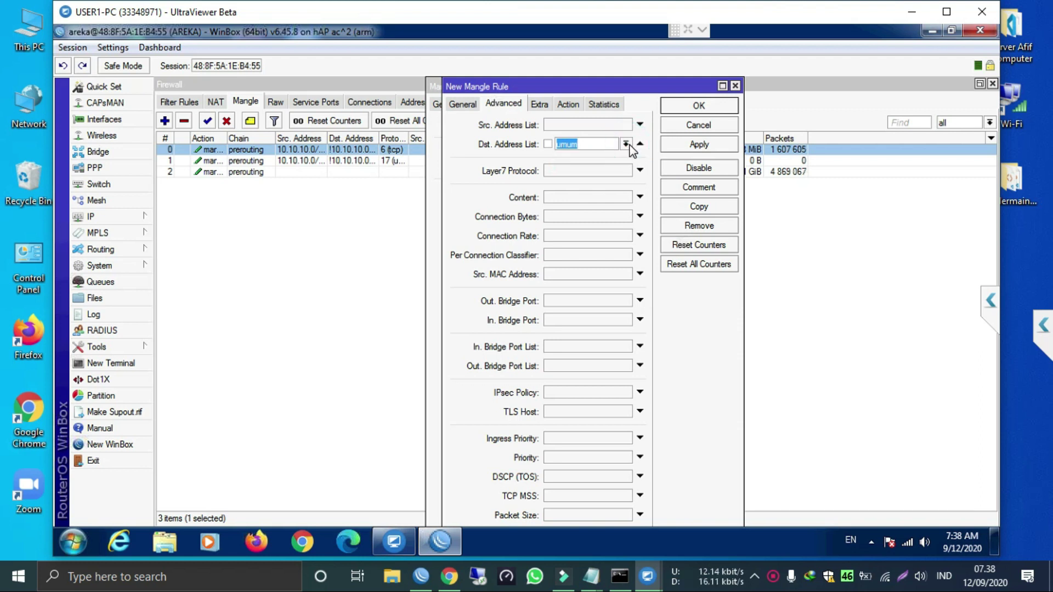
click(699, 106)
click(420, 104)
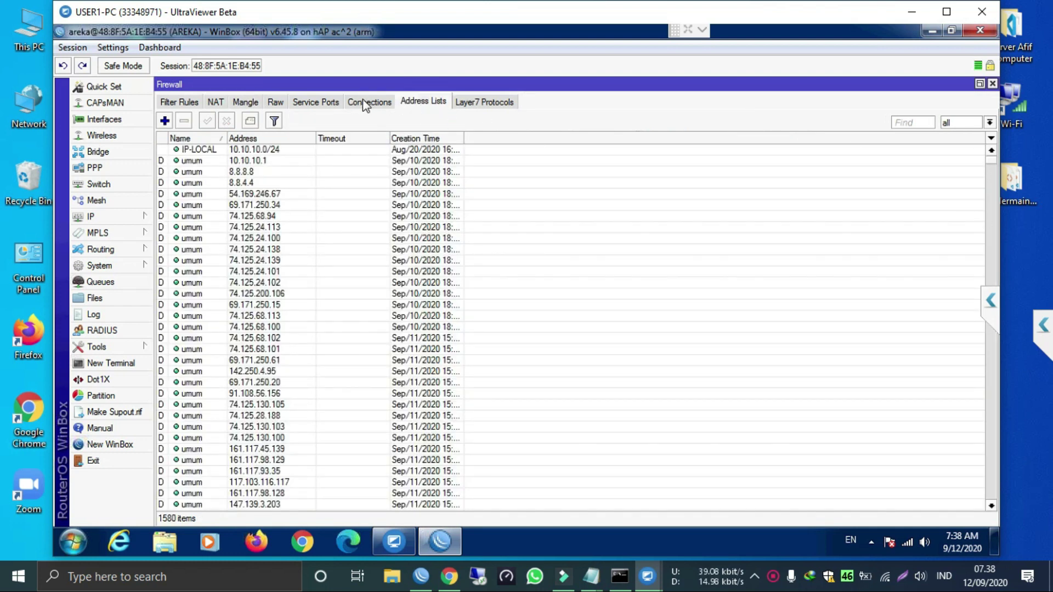
click(283, 102)
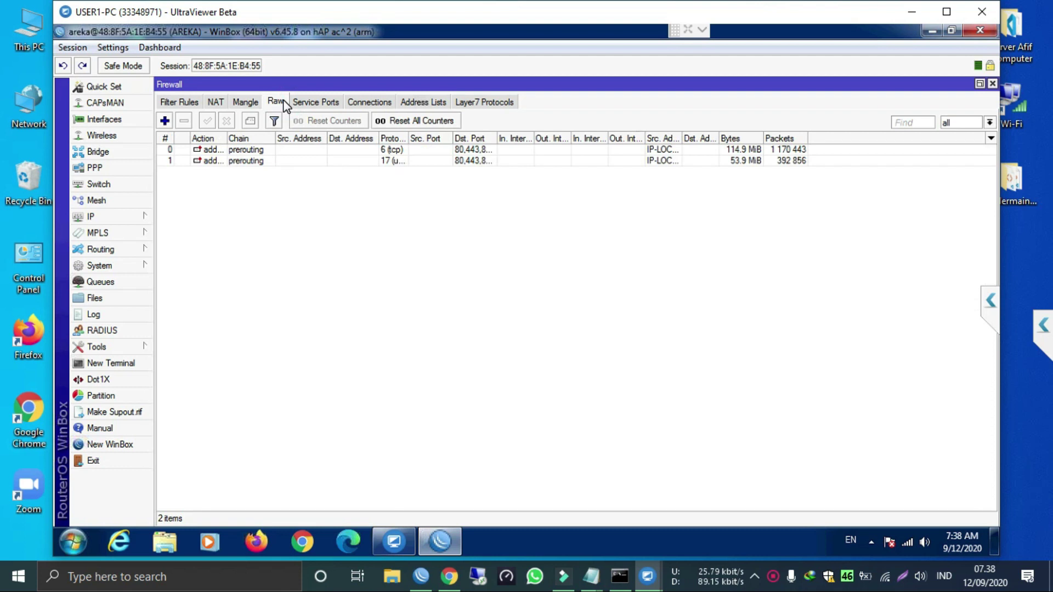
click(521, 149)
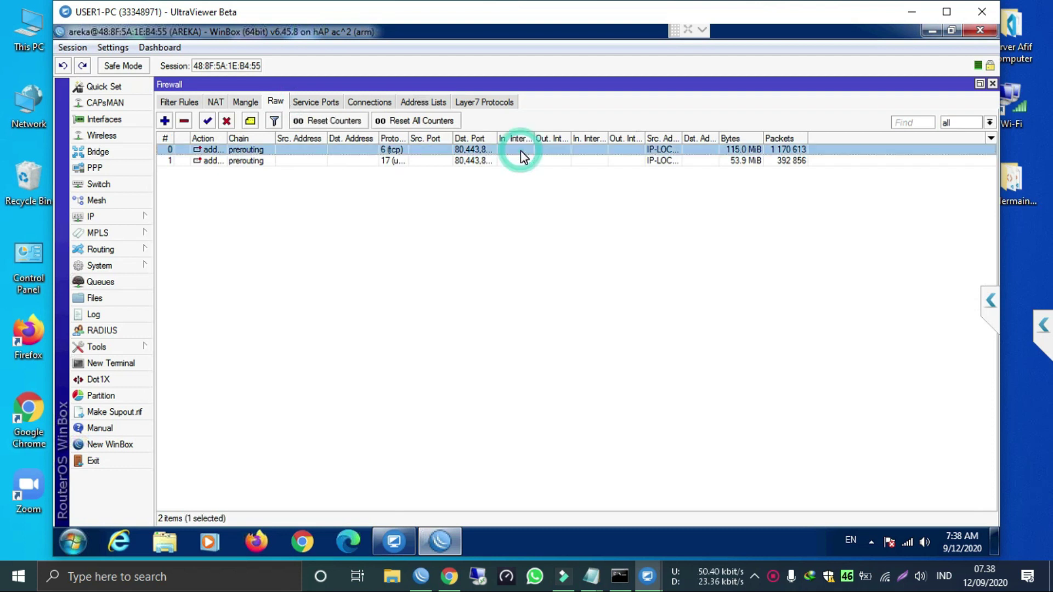
double_click(521, 150)
click(500, 130)
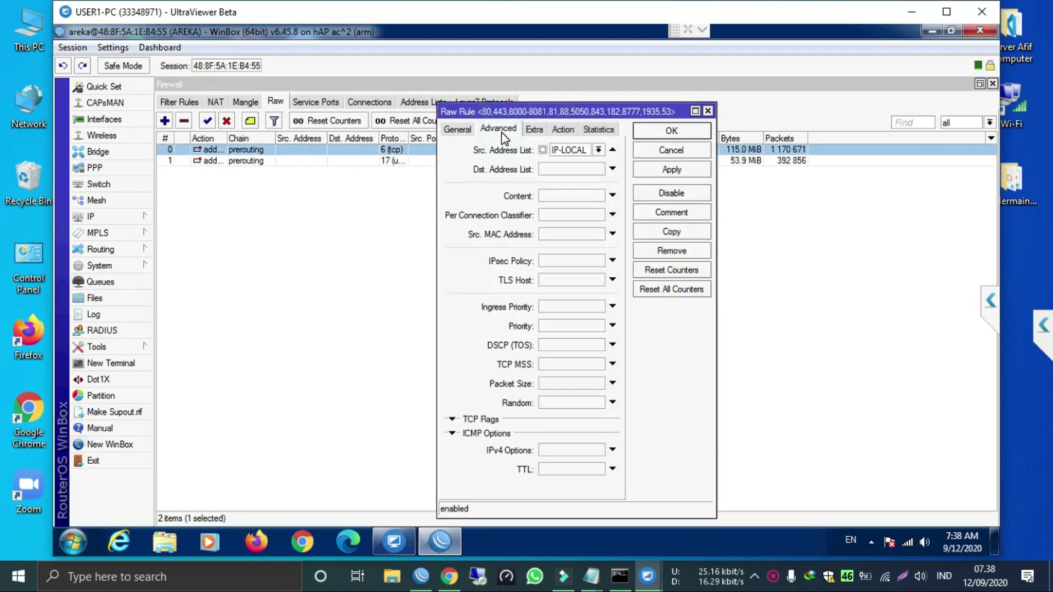
click(535, 130)
click(561, 131)
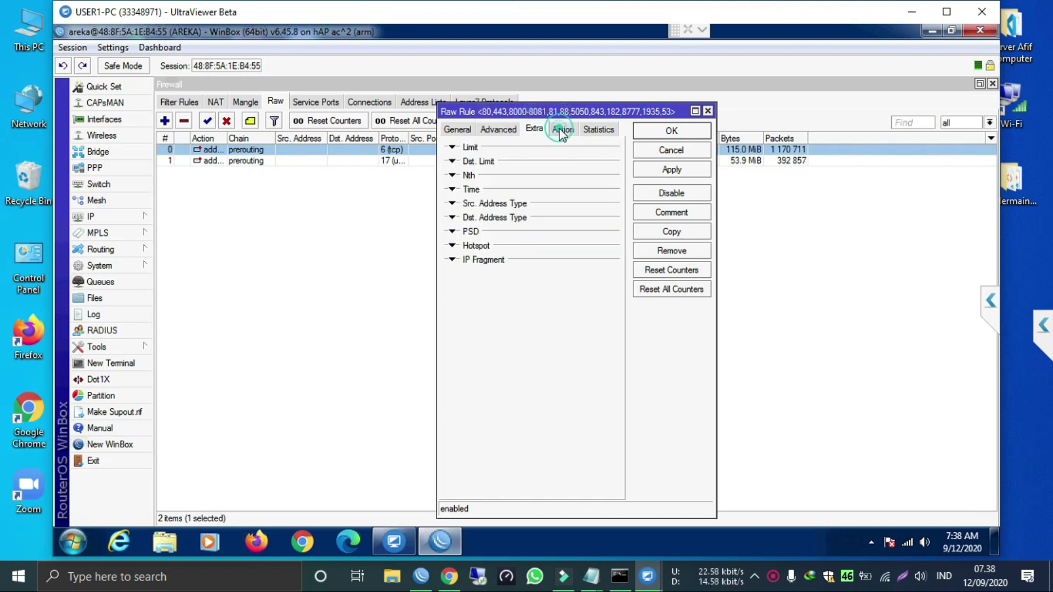
click(662, 151)
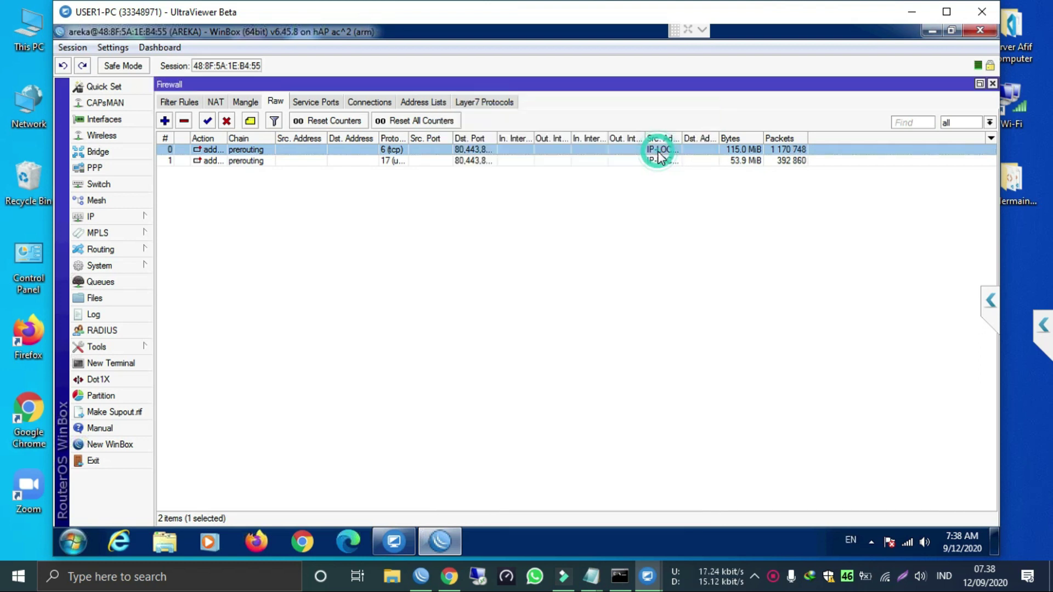
click(491, 161)
click(486, 150)
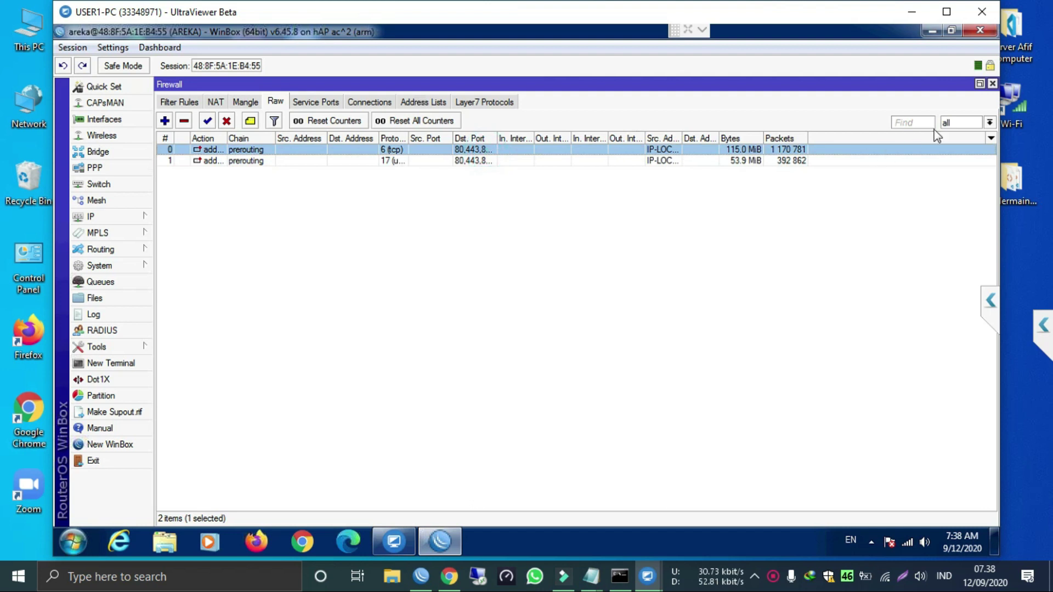
Step: Close the Firewall and Interface List windows and cancel the unfinished new mangle rule
click(993, 84)
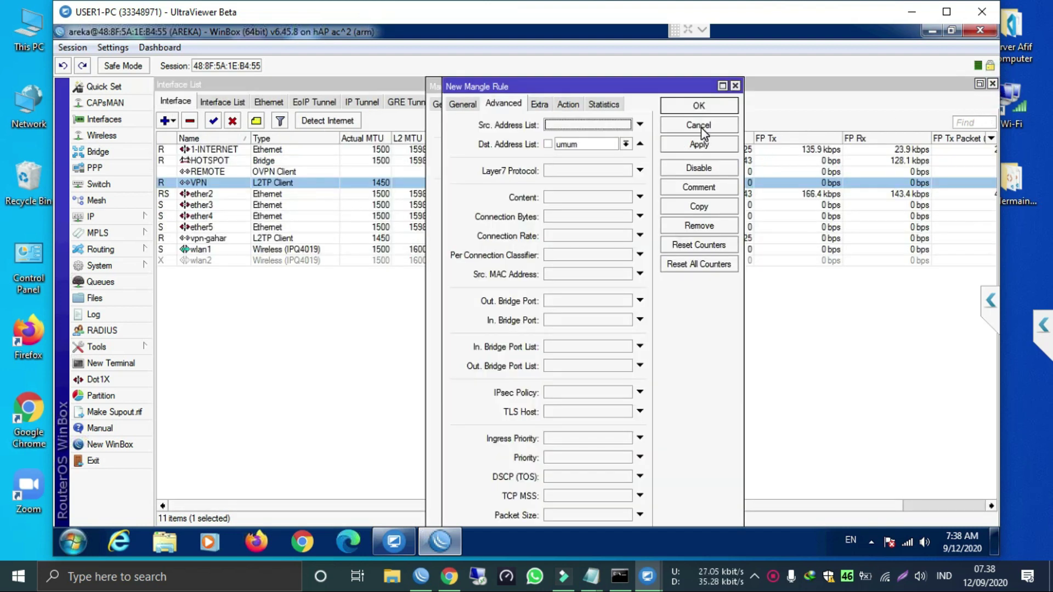
click(993, 83)
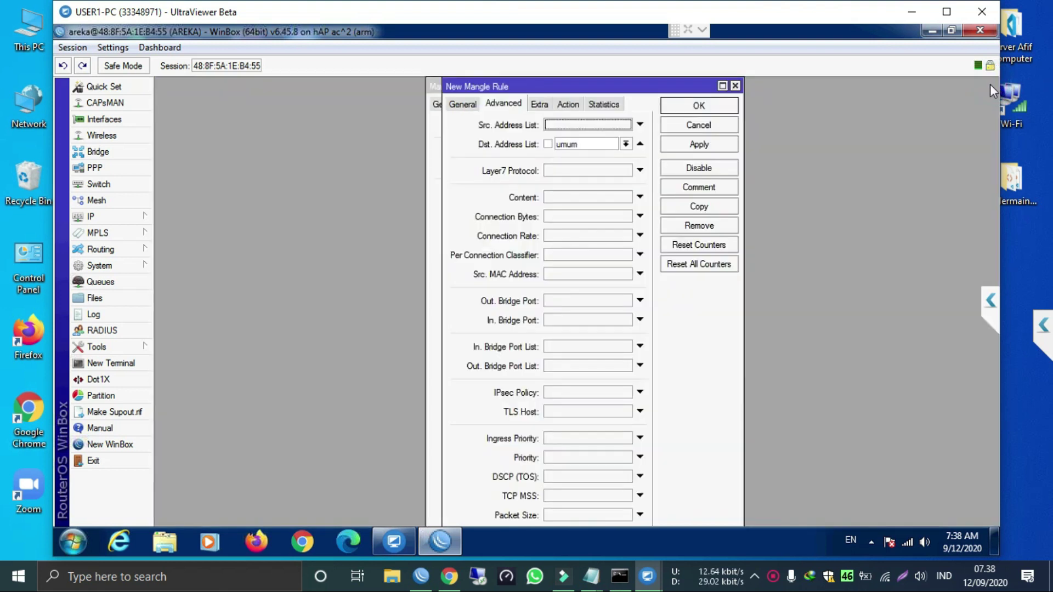
click(640, 143)
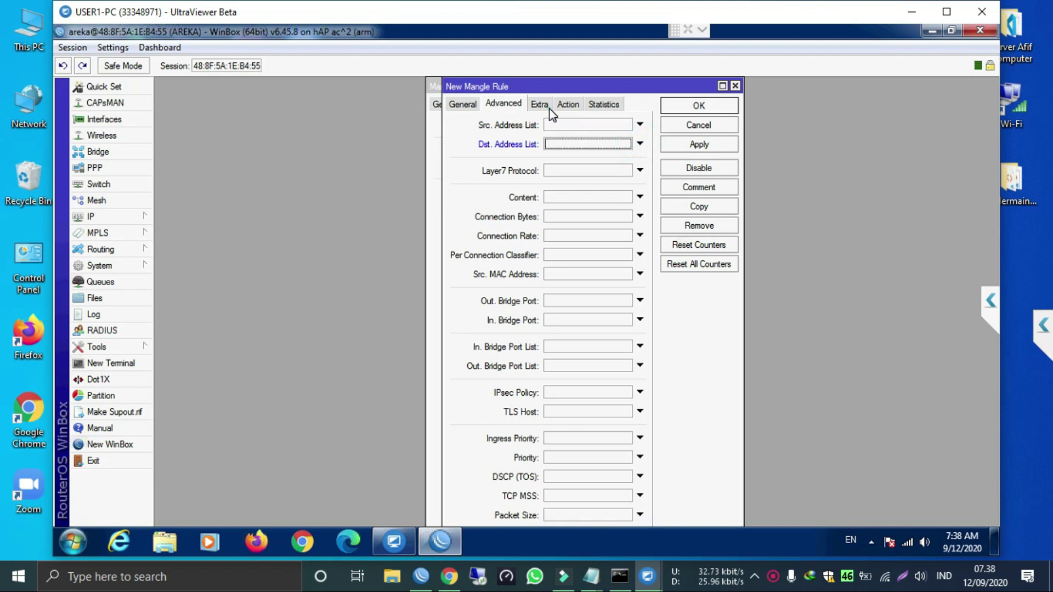
click(548, 107)
click(564, 104)
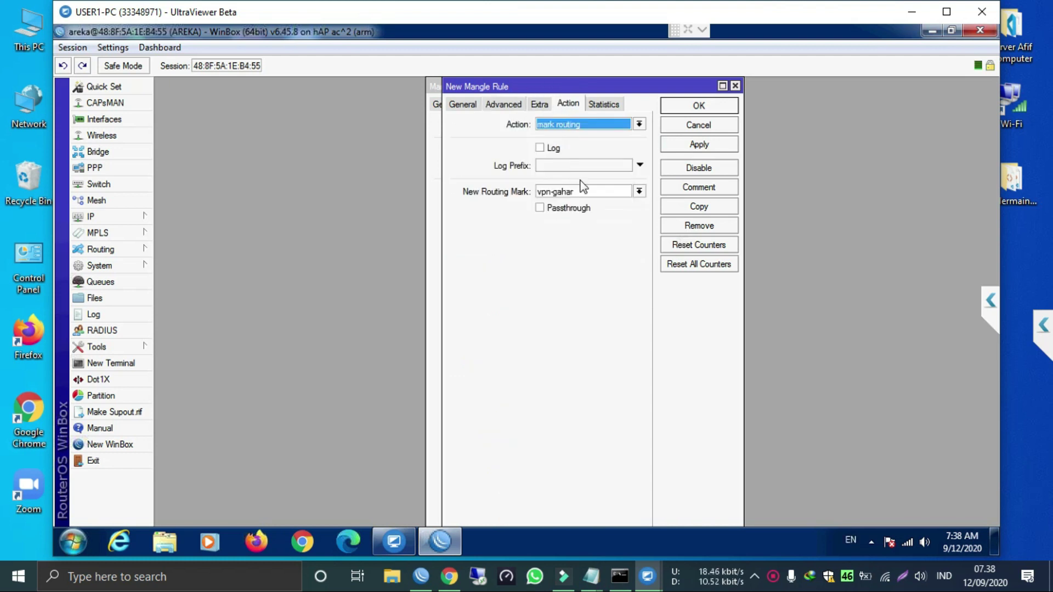
click(606, 192)
double_click(607, 192)
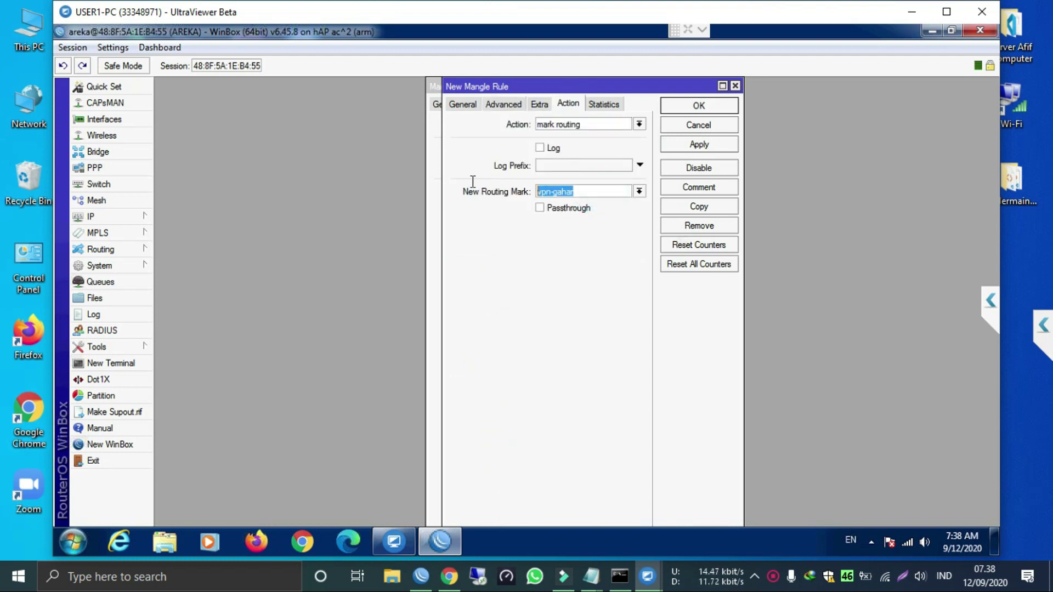
text(vp)
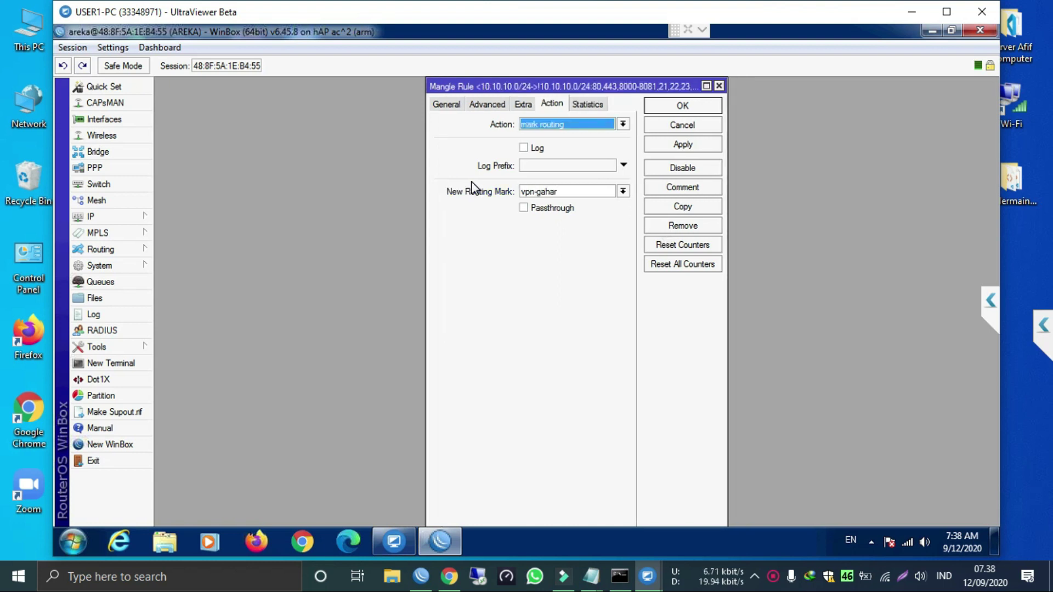
click(665, 126)
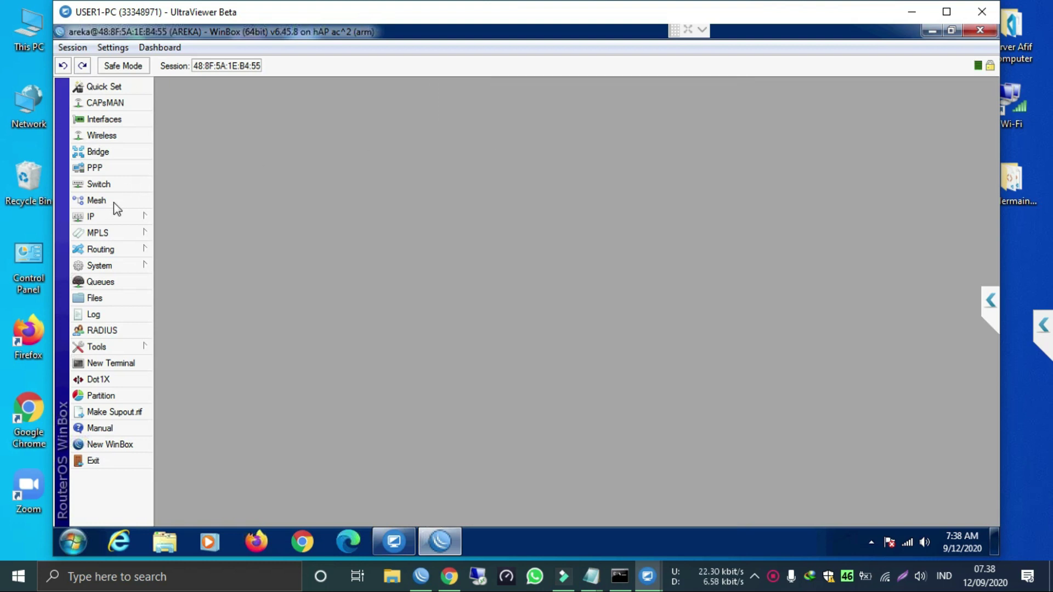
Step: Reopen the Mangle rules in IP > Firewall and drag the negated-port rule to position 0
click(102, 216)
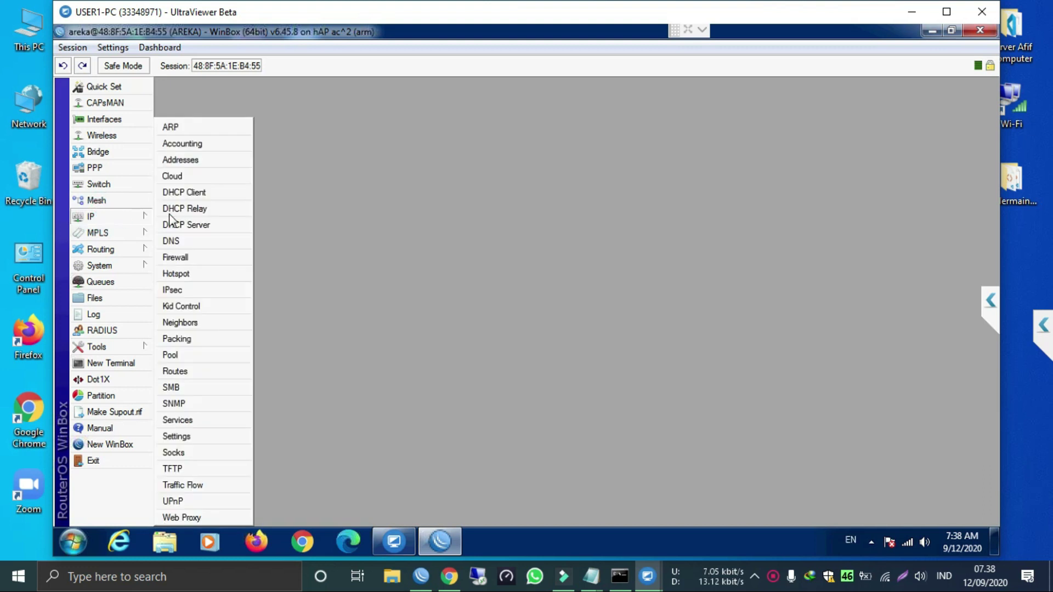
click(201, 258)
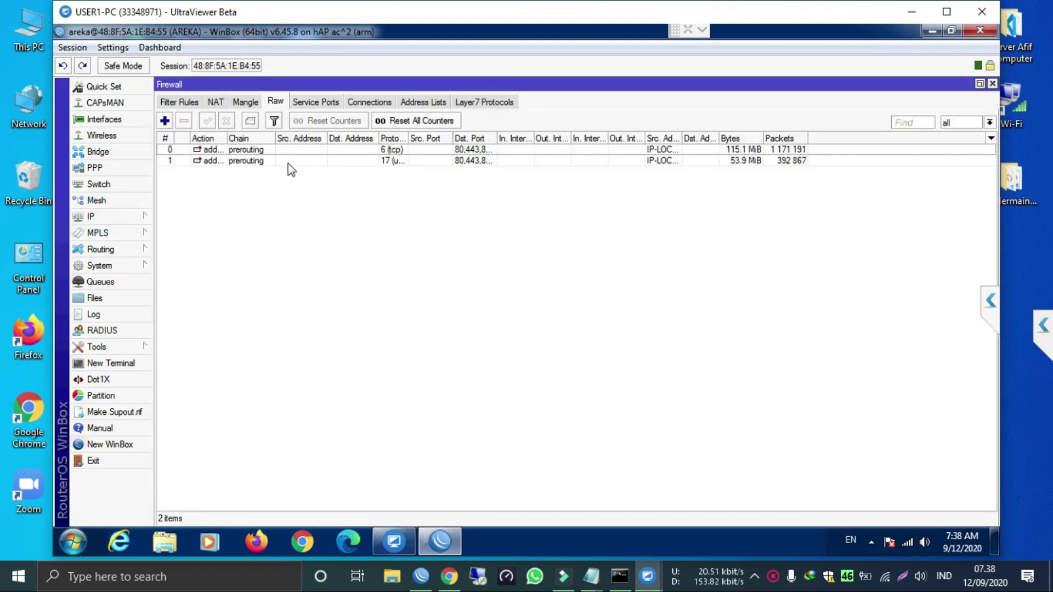
click(243, 102)
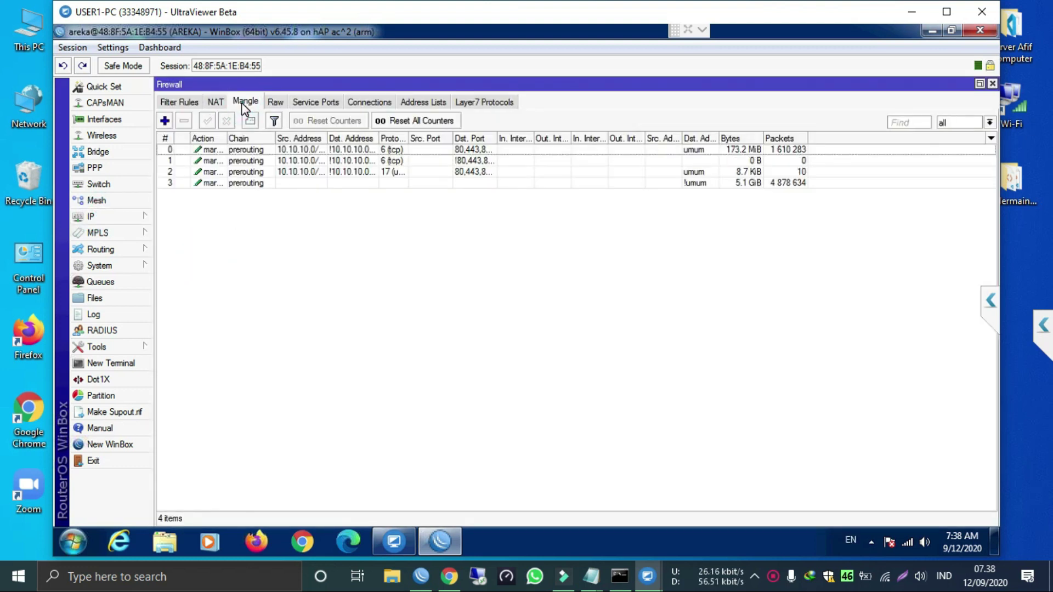
click(595, 174)
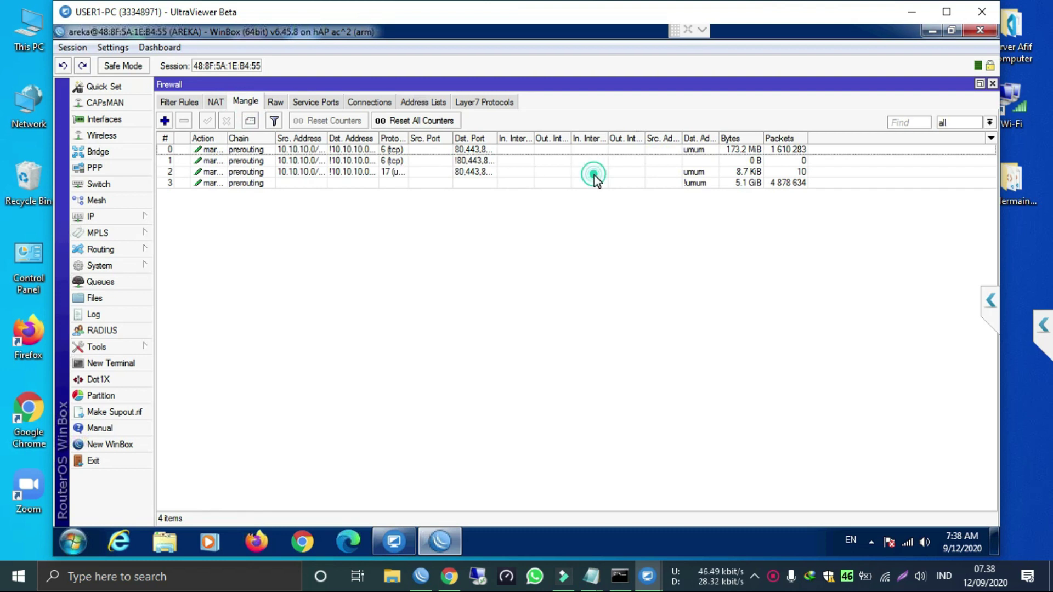
click(492, 159)
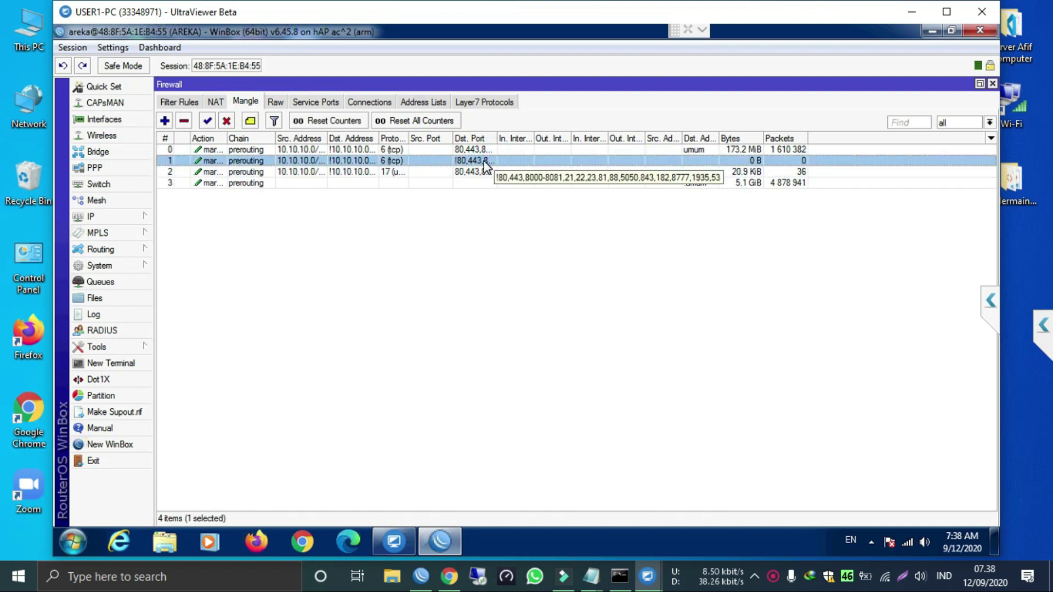
drag(485, 147, 483, 149)
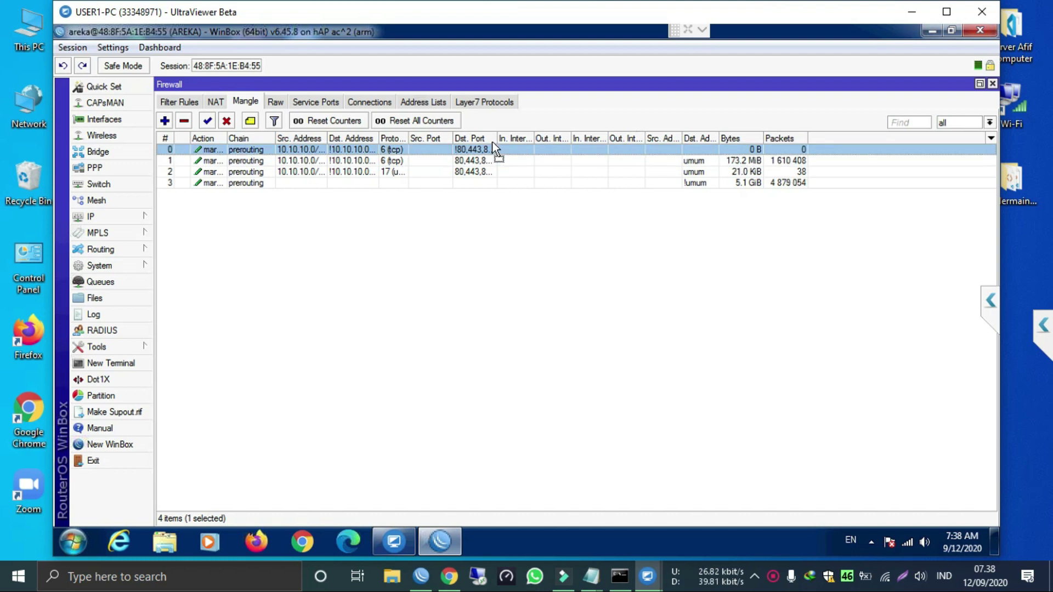
Step: Copy the top mangle rule as a udp rule with routing mark vpn at position 1
double_click(483, 149)
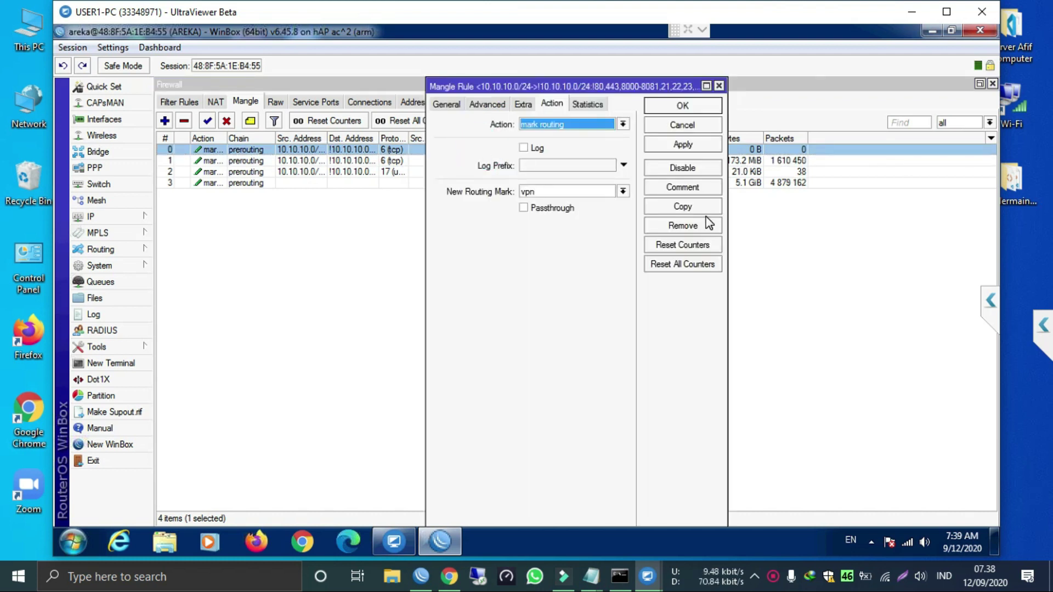
click(683, 206)
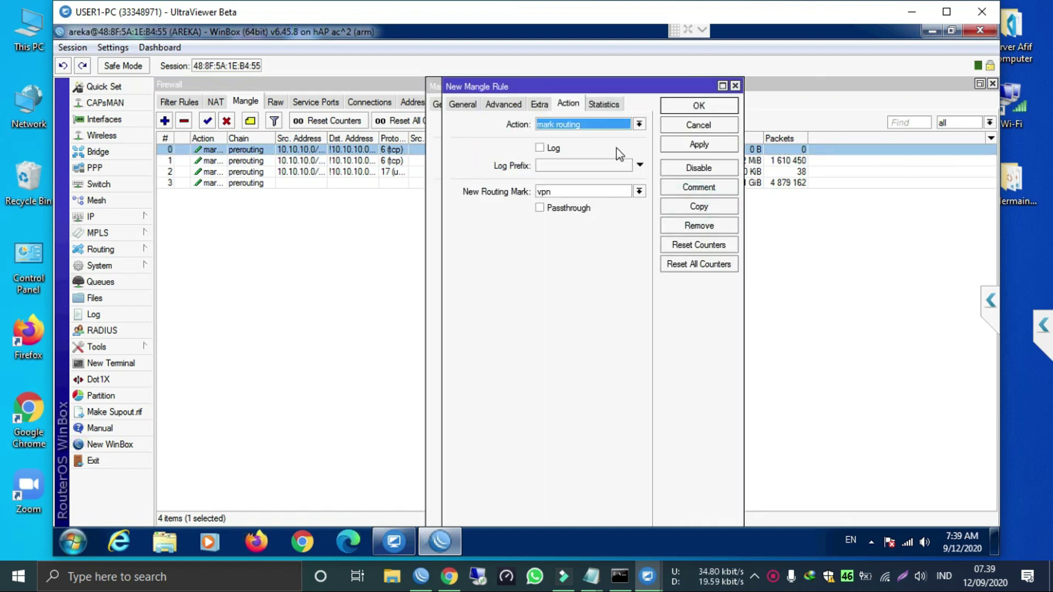
click(467, 105)
drag(583, 190, 465, 188)
text(udp)
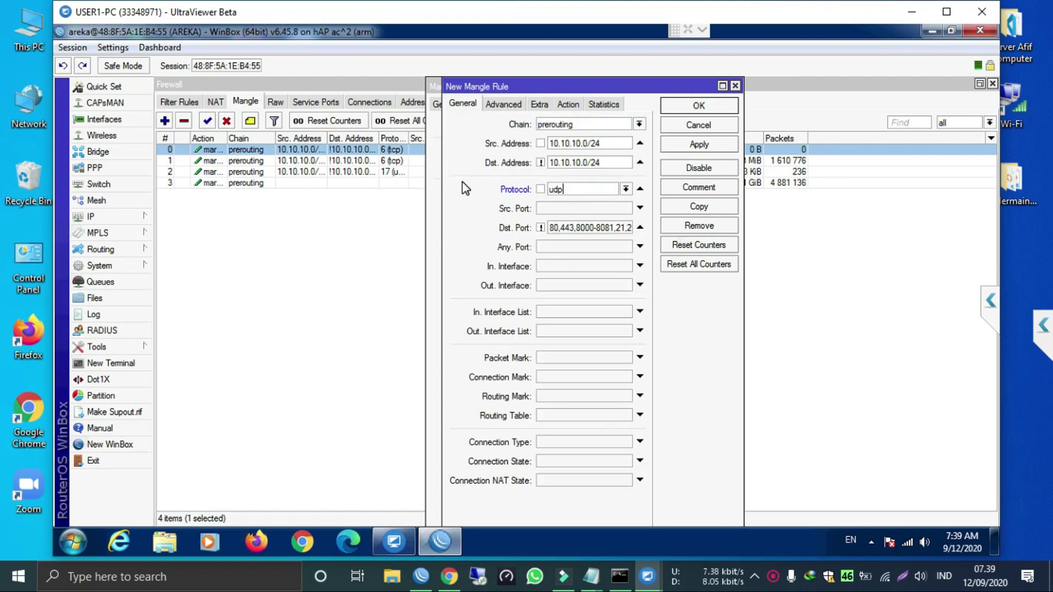
key(Return)
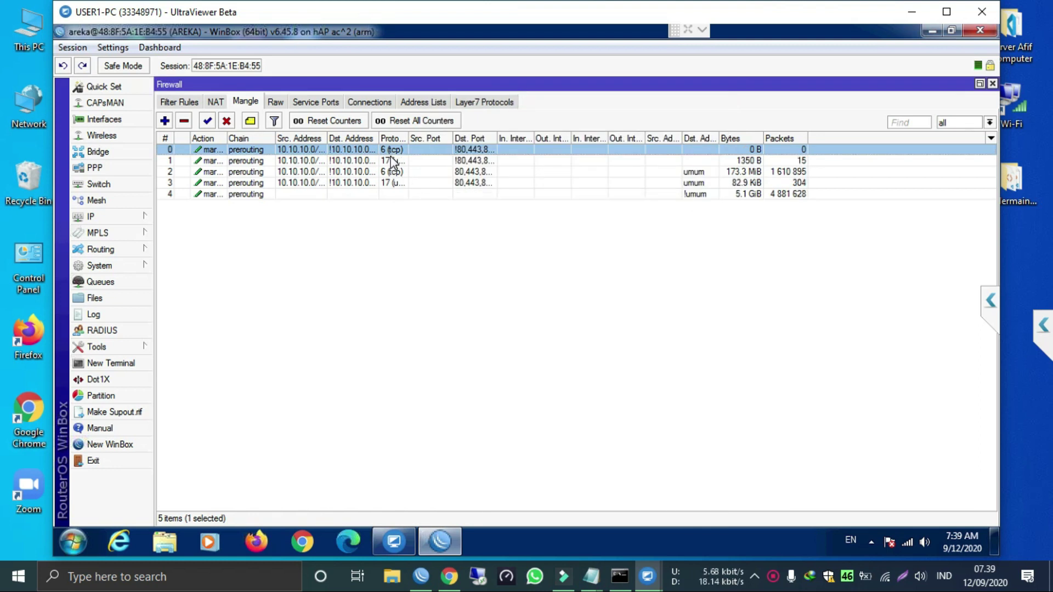
ctrl+click(648, 164)
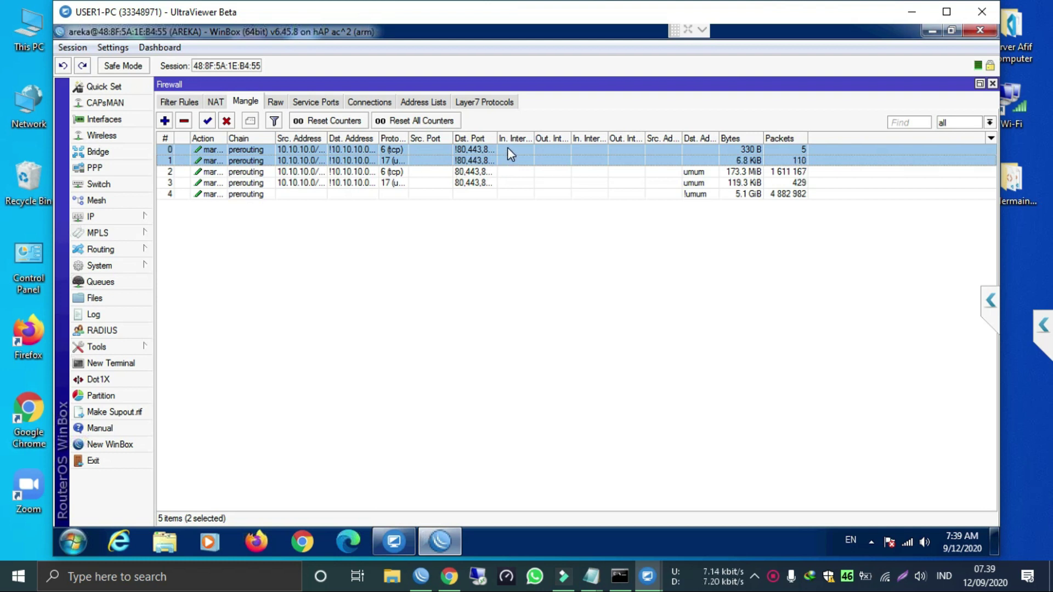
Step: Inspect the last mangle rule's General settings and close it unchanged
click(464, 172)
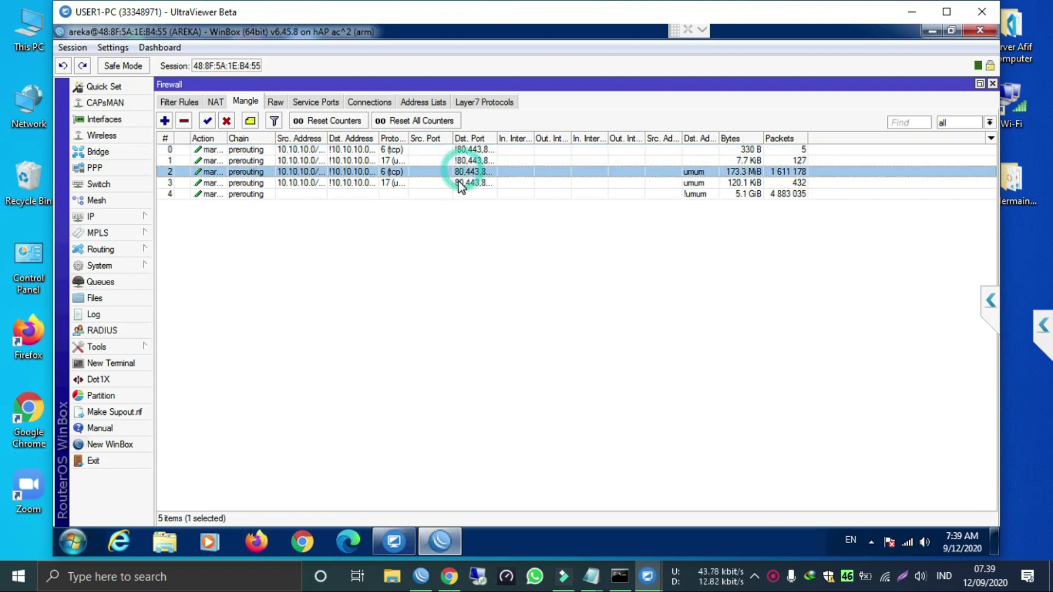
click(462, 182)
click(505, 194)
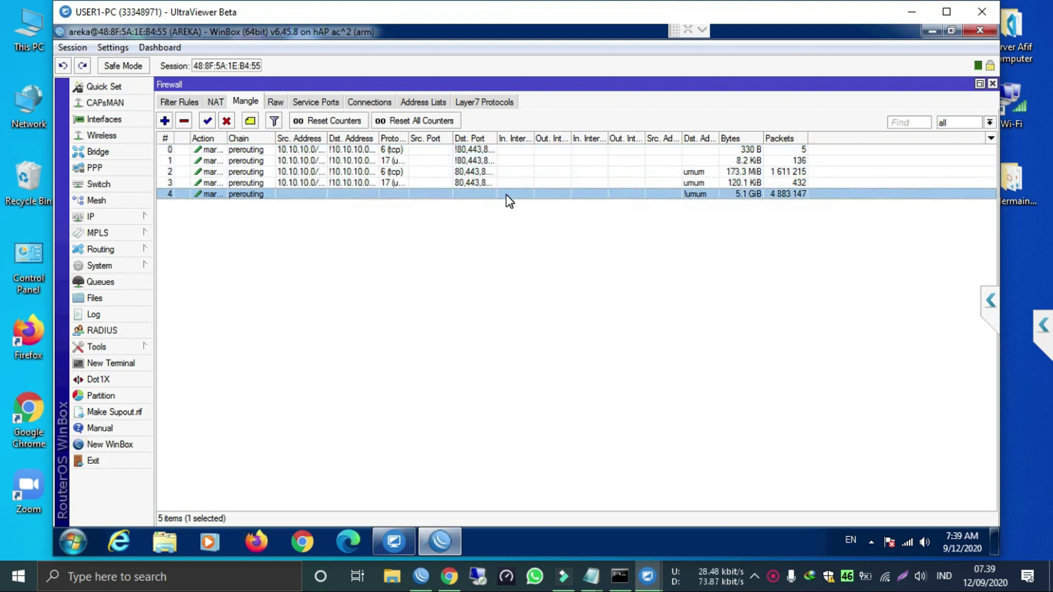
double_click(506, 194)
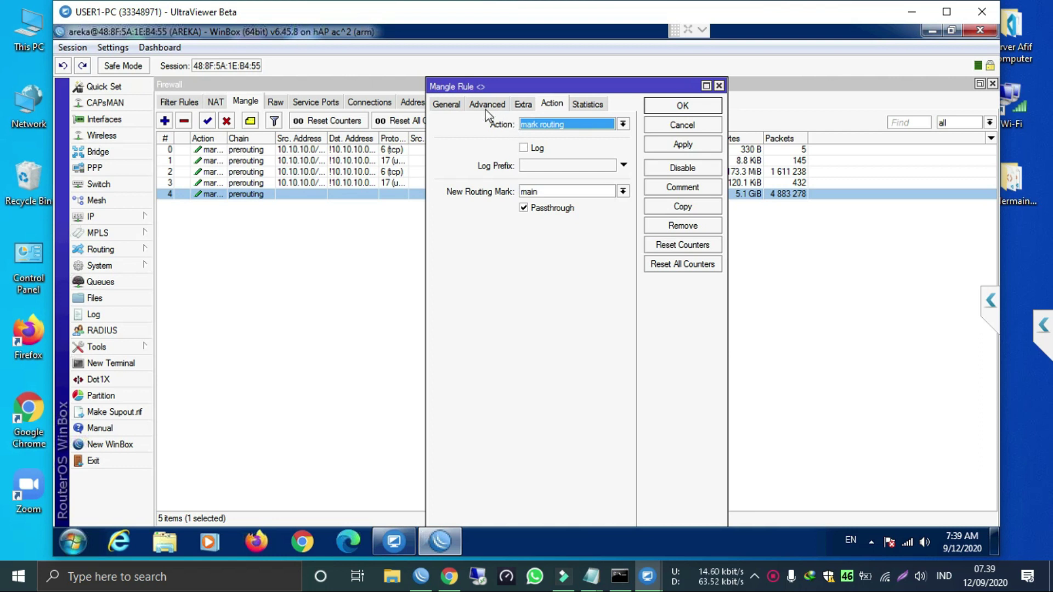
click(447, 104)
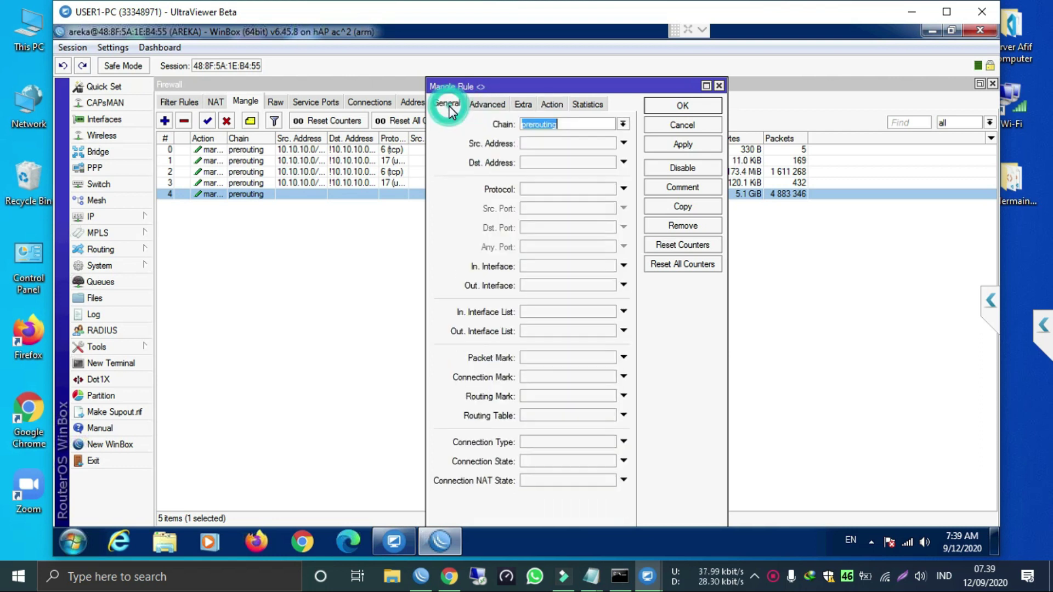
click(710, 124)
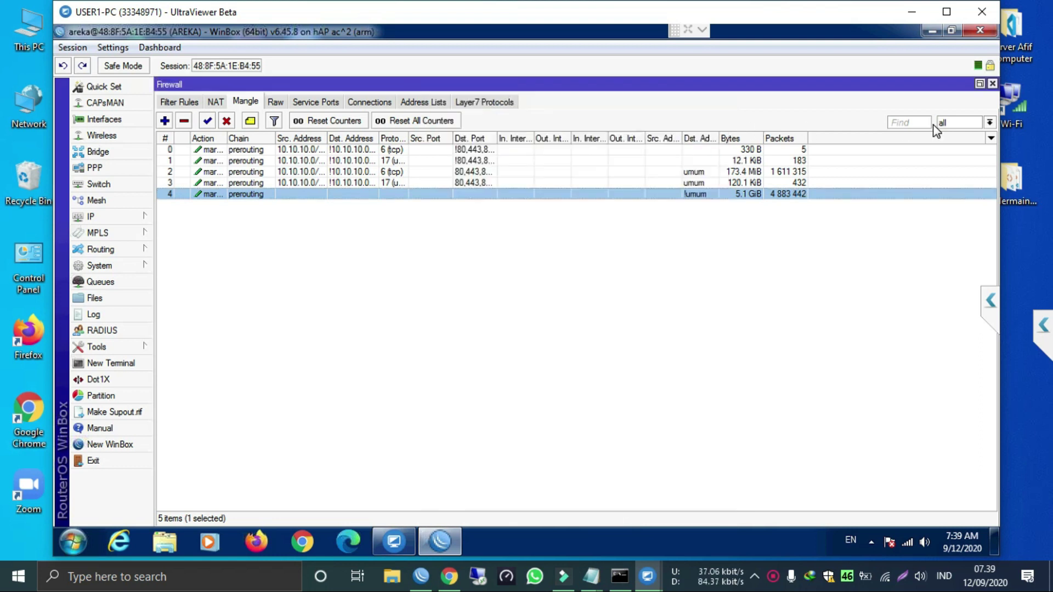
Step: Switch the Firewall window to the NAT rules list
click(105, 216)
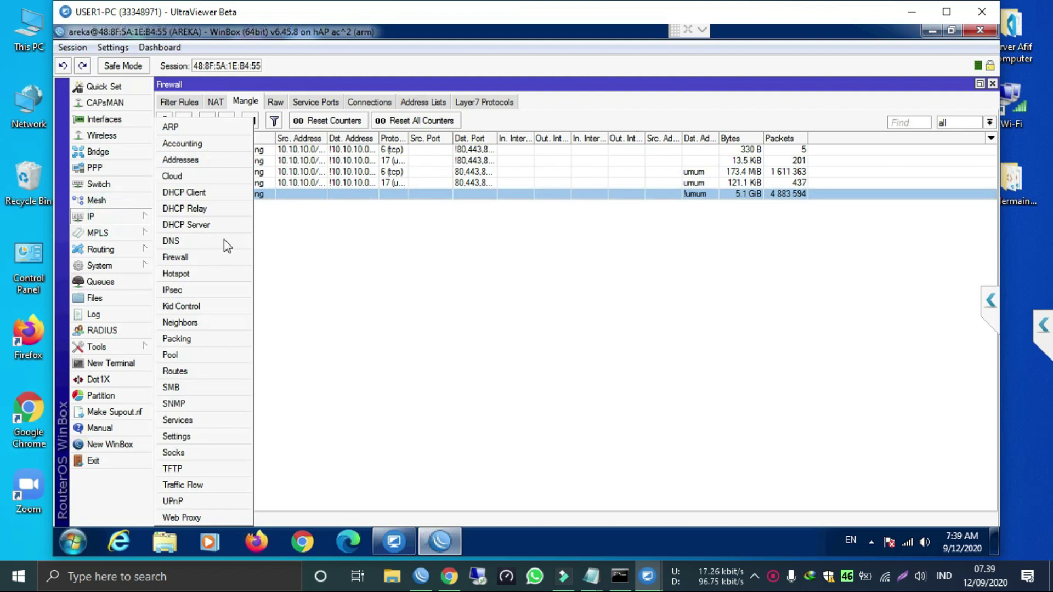
click(402, 271)
click(216, 102)
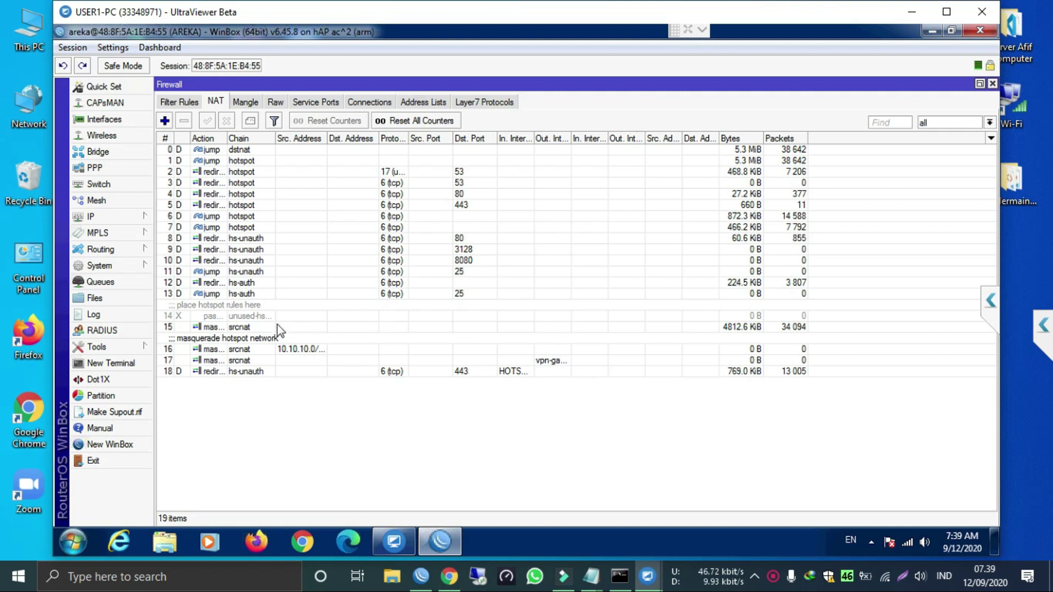
Step: Add srcnat NAT rule 19 that masquerades traffic with out-interface VPN
click(165, 120)
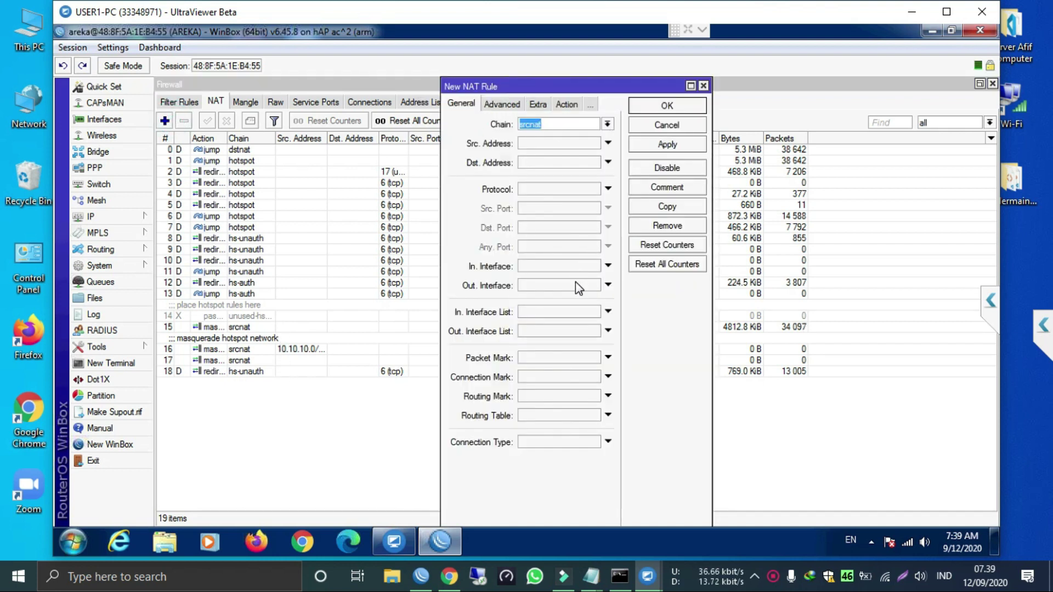
click(575, 282)
click(593, 284)
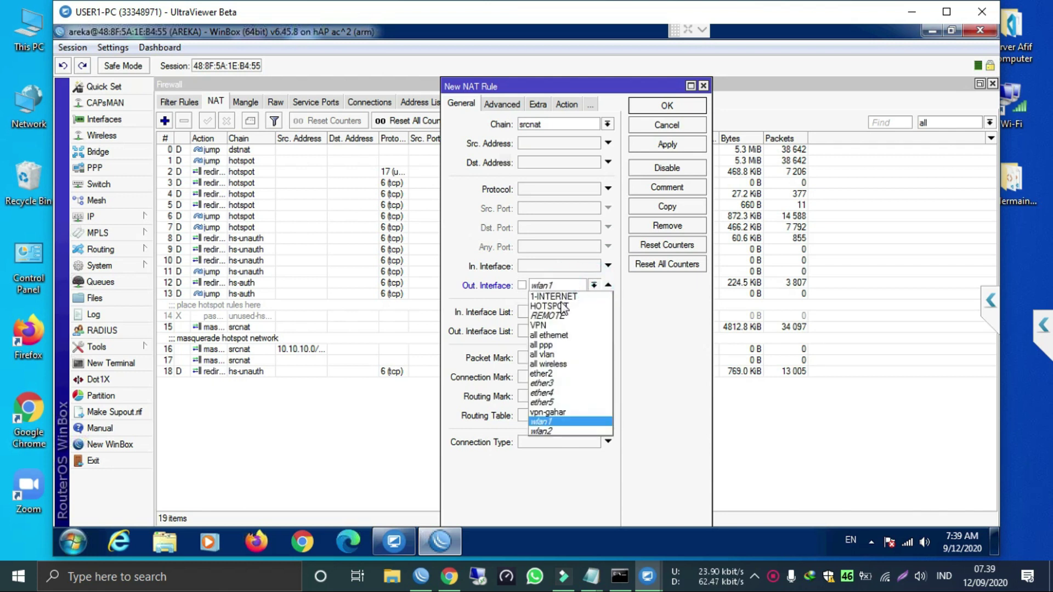
click(549, 326)
click(567, 104)
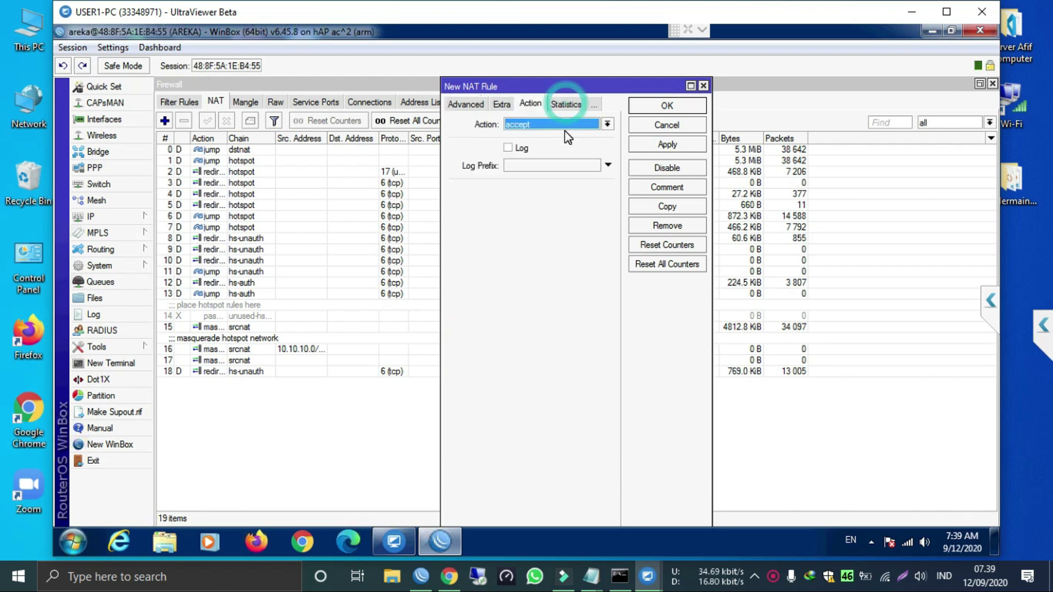
click(560, 125)
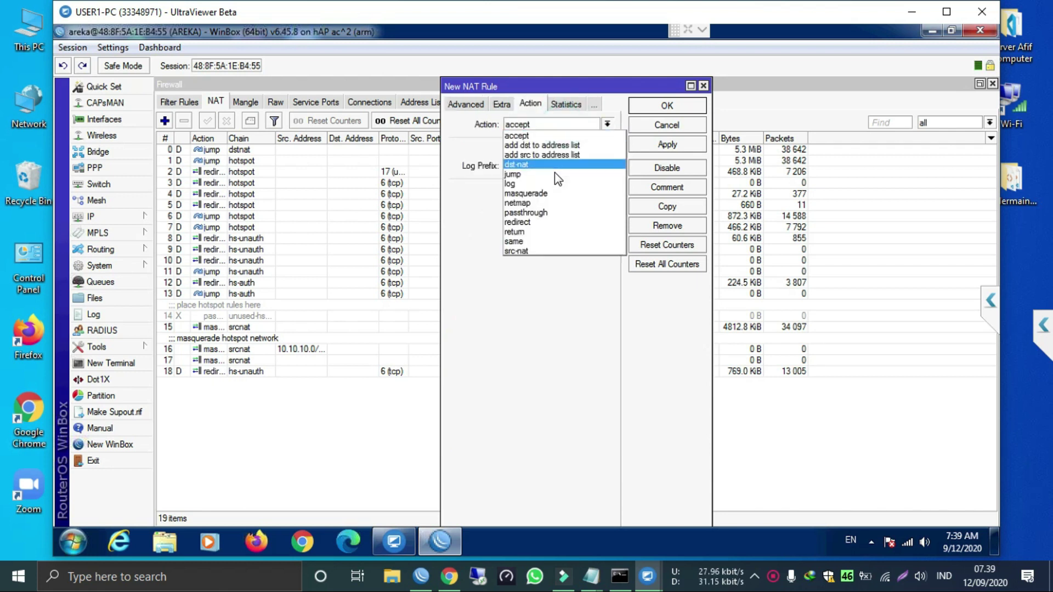
click(538, 195)
click(652, 106)
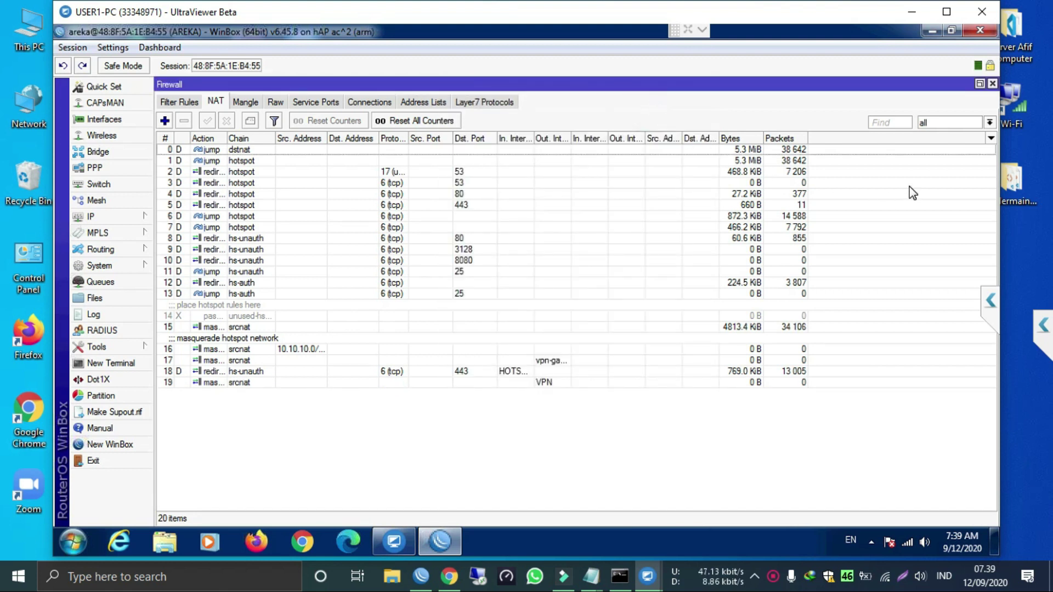
click(614, 374)
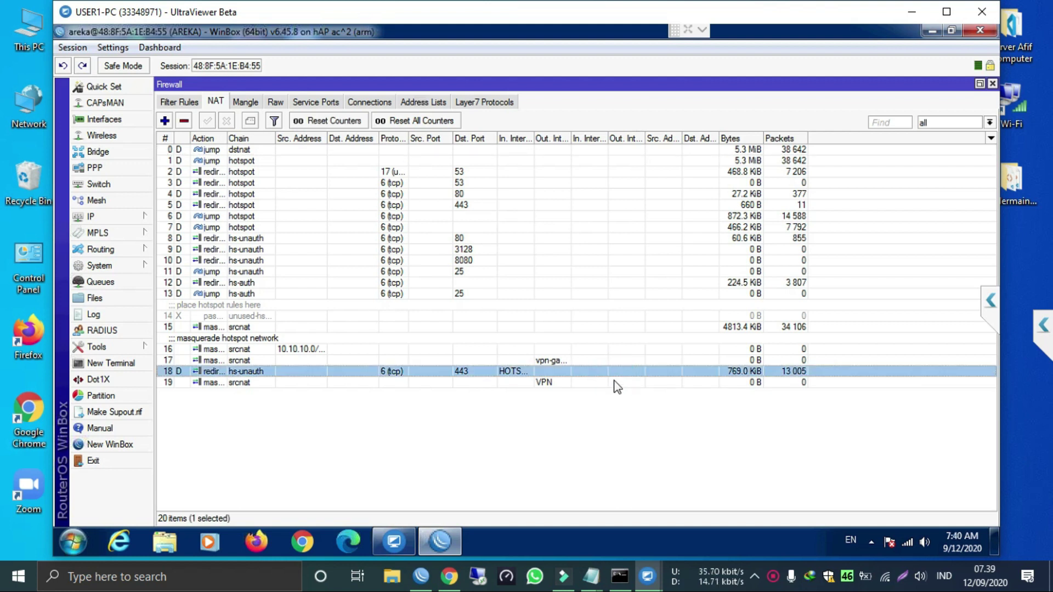
click(615, 383)
Step: Close the Firewall window and open the Route List under IP > Routes
click(993, 84)
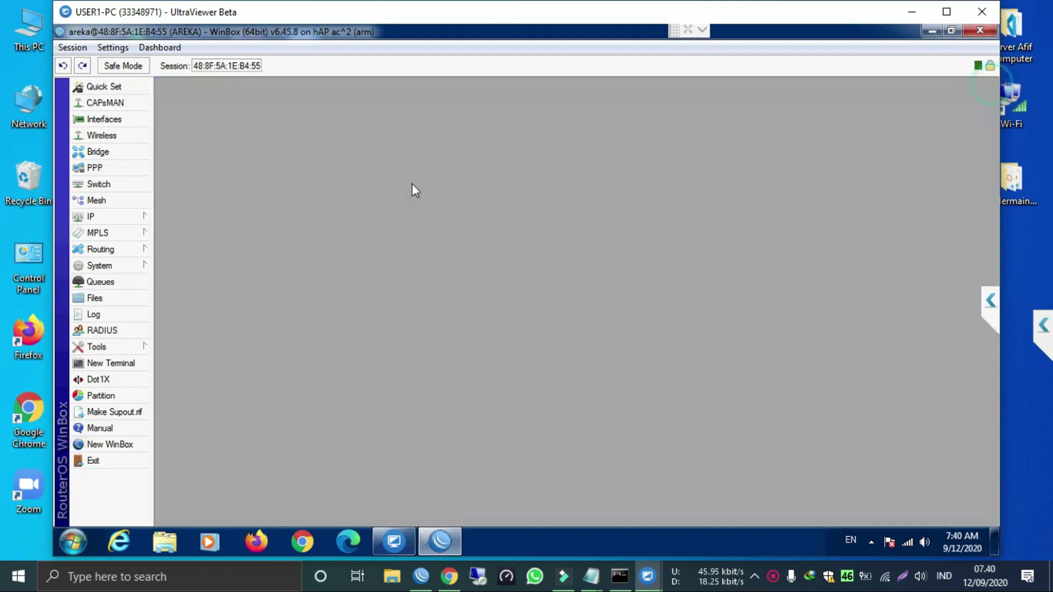
click(133, 223)
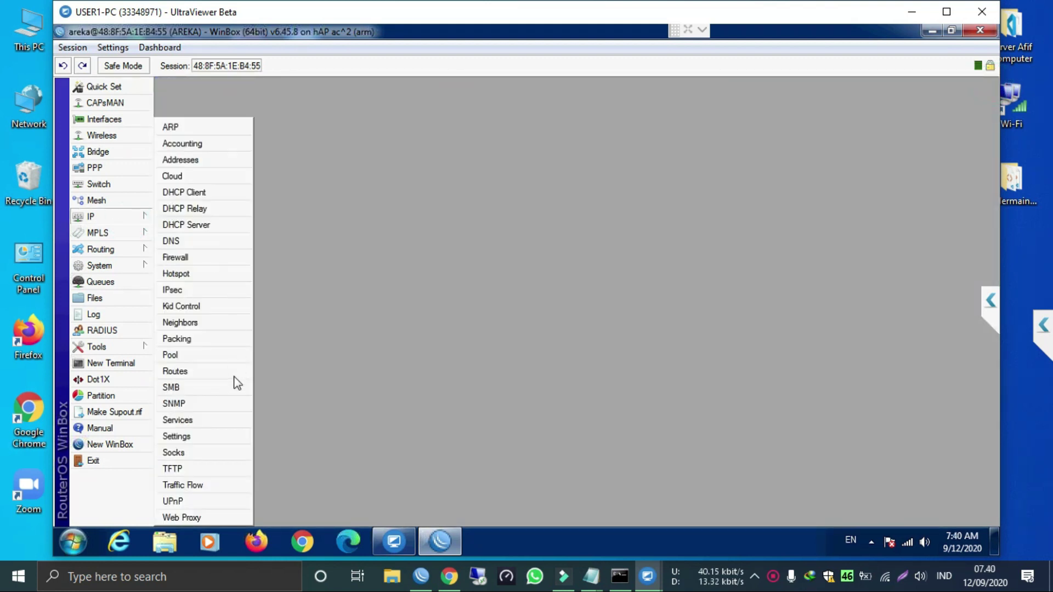
click(209, 374)
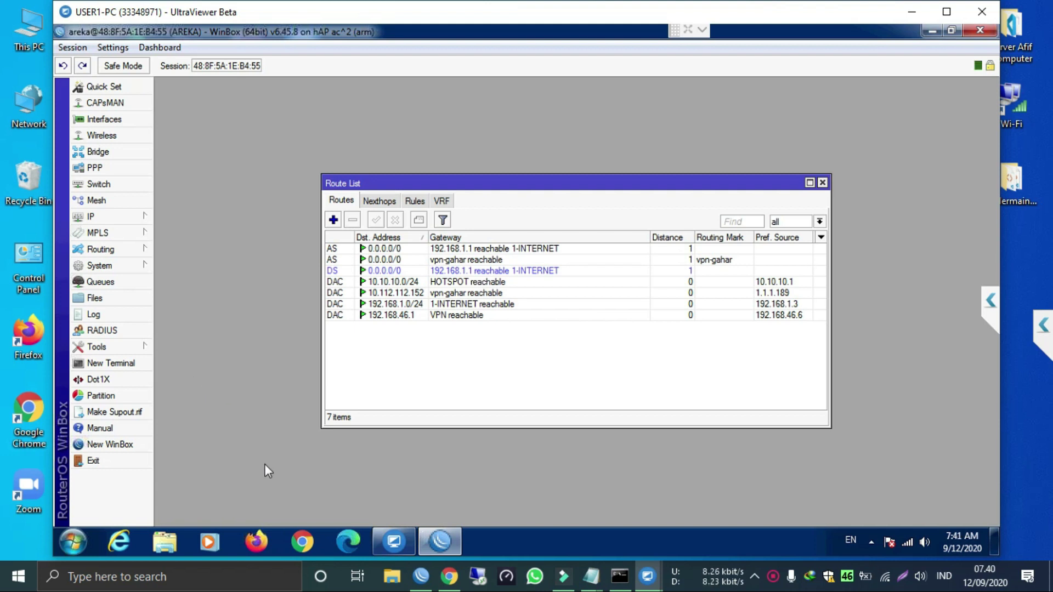
Step: Create a 0.0.0.0/0 route with gateway VPN and routing mark vpn, then close the Route List
click(333, 219)
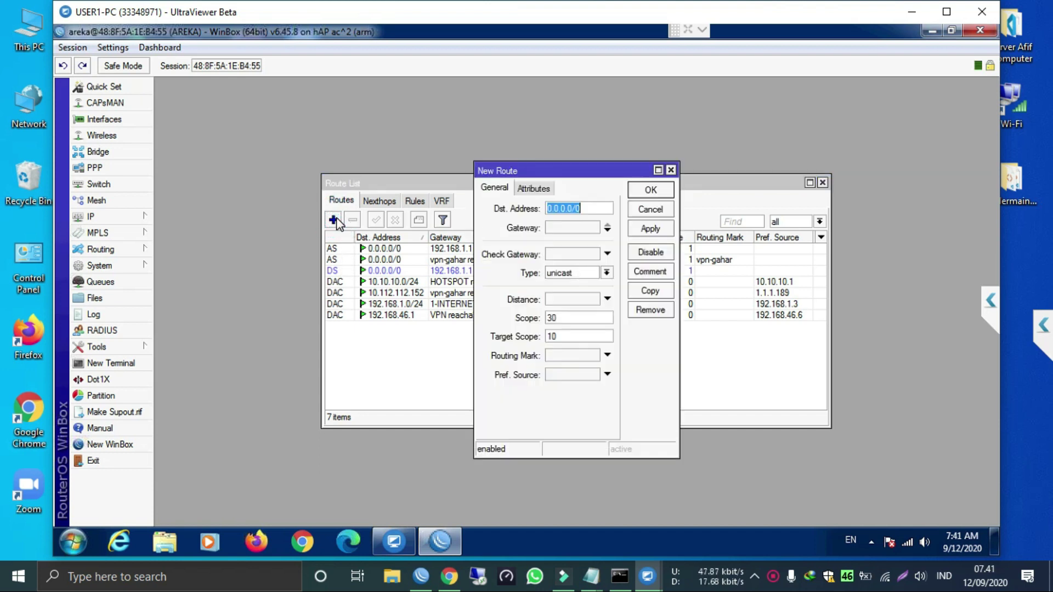
click(590, 227)
text(0.0.0.0)
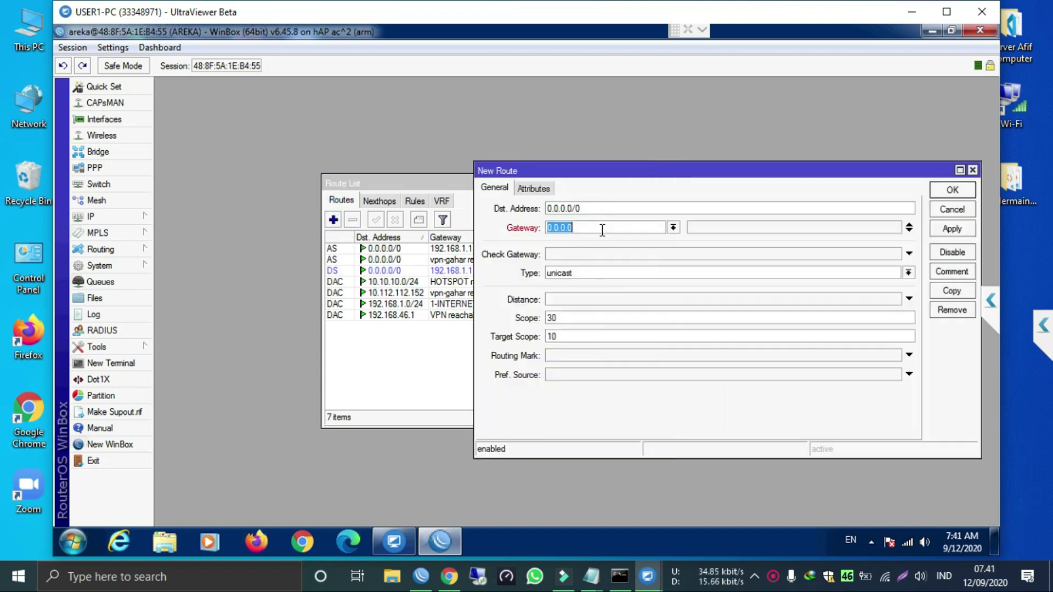
click(673, 228)
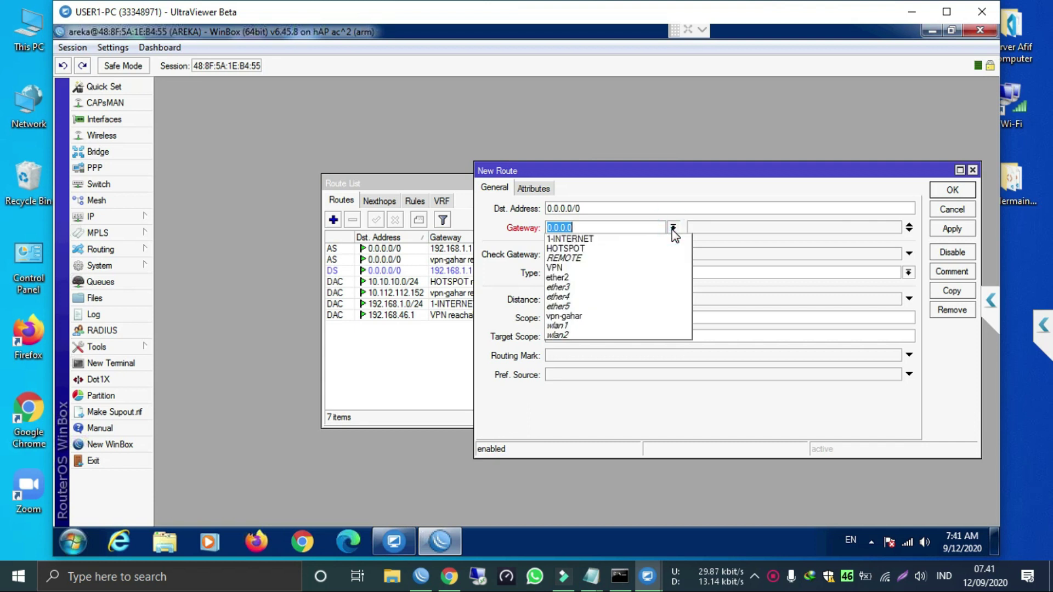
click(562, 265)
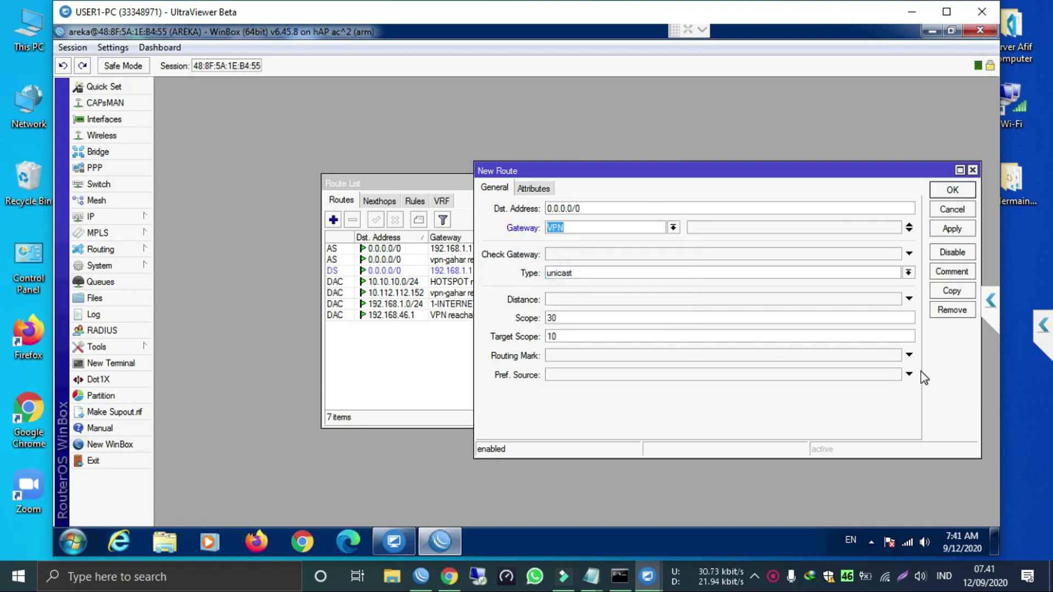
click(894, 355)
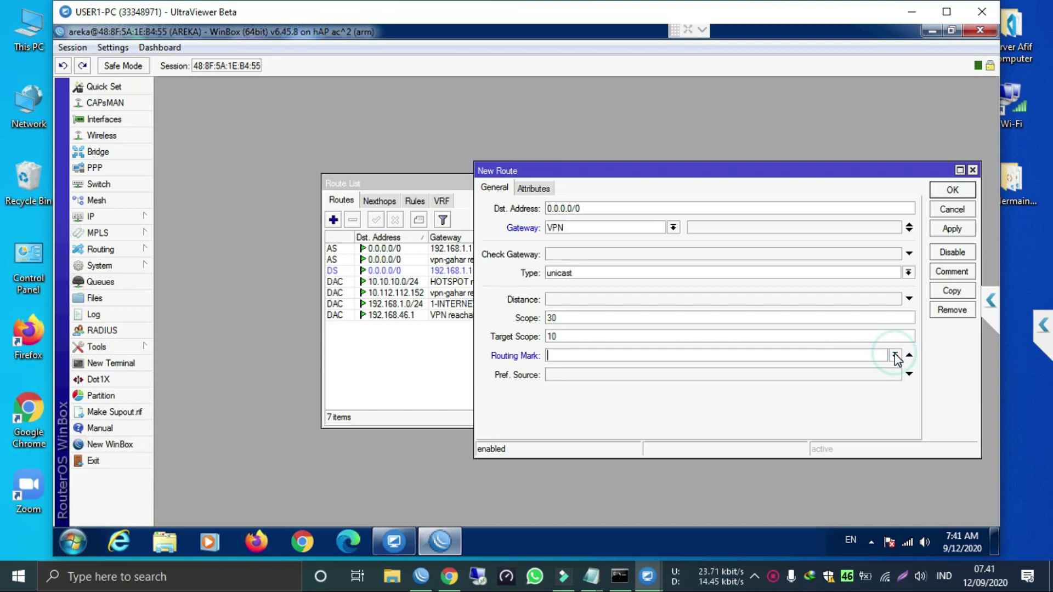
click(895, 355)
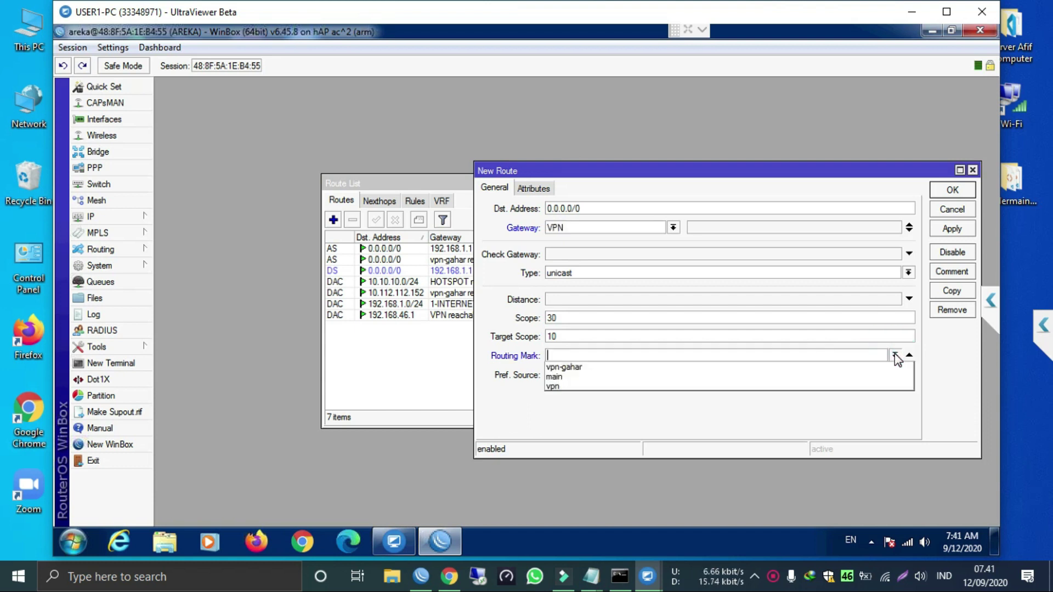
click(579, 386)
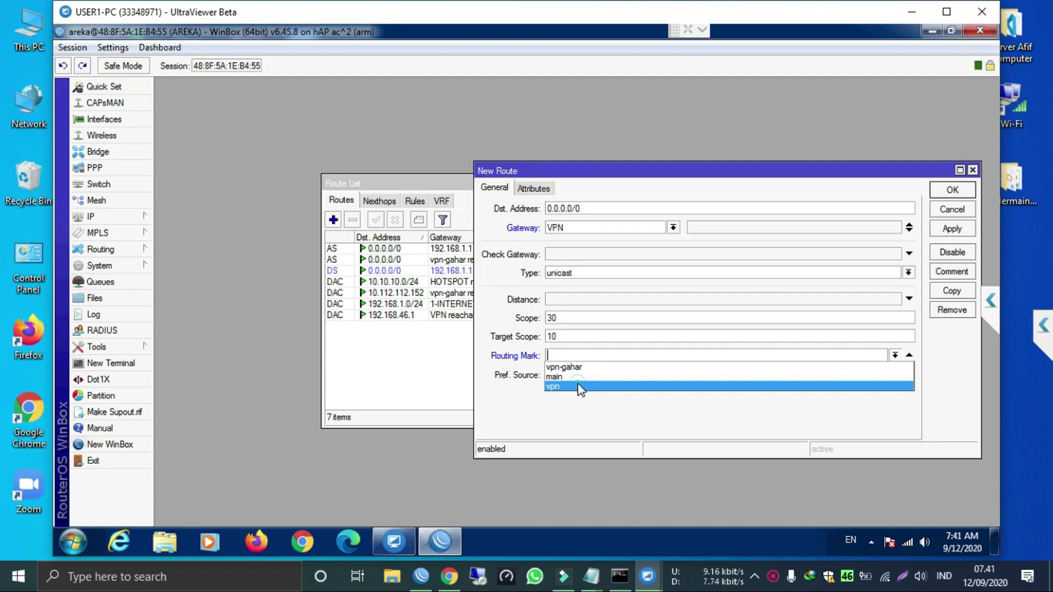
click(956, 229)
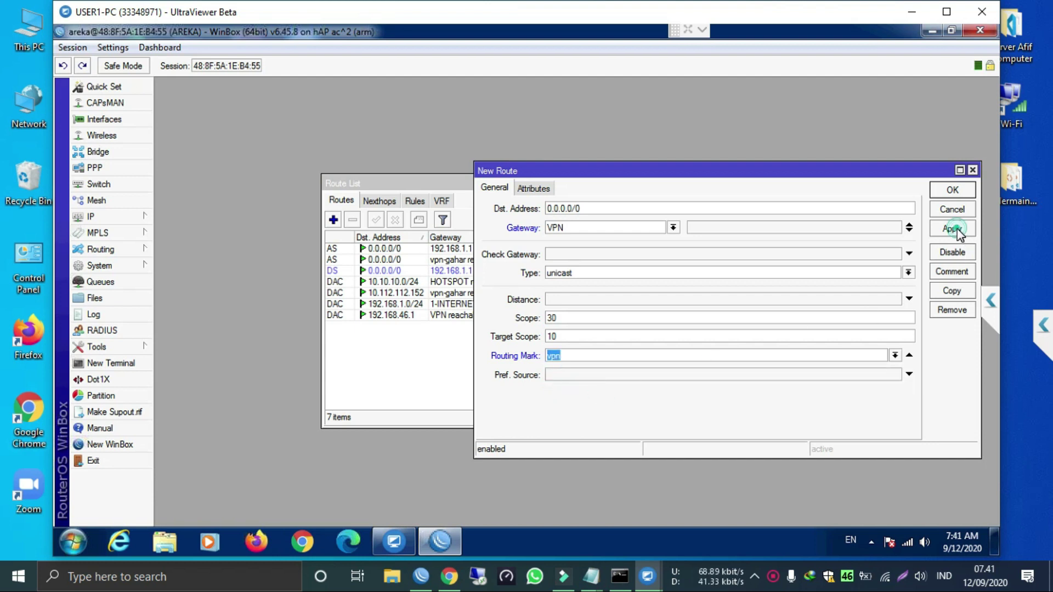
click(952, 190)
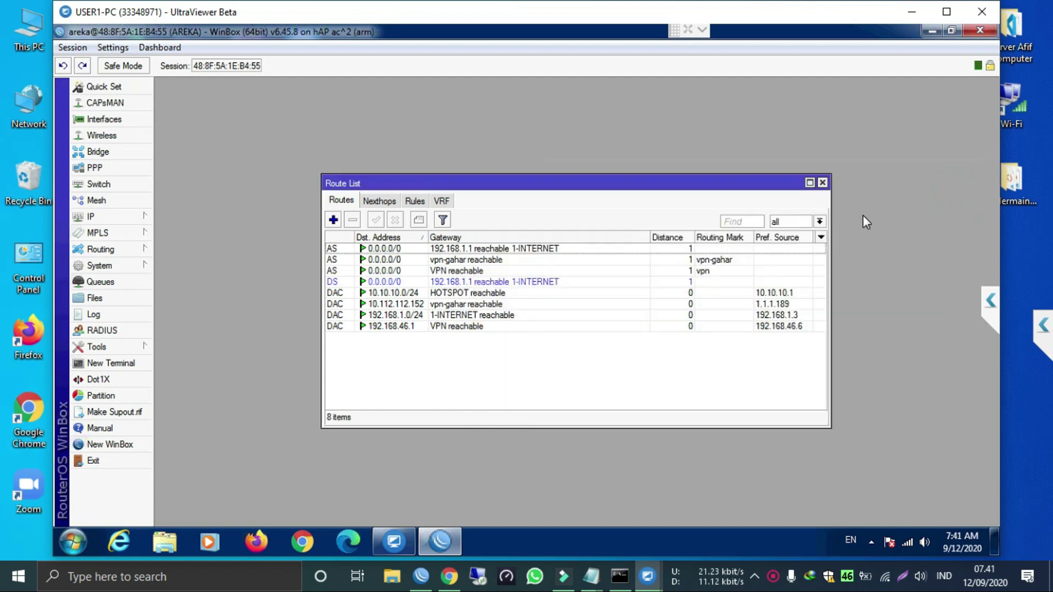
click(822, 182)
Step: Show the Interface List and select the VPN L2TP client interface
click(135, 119)
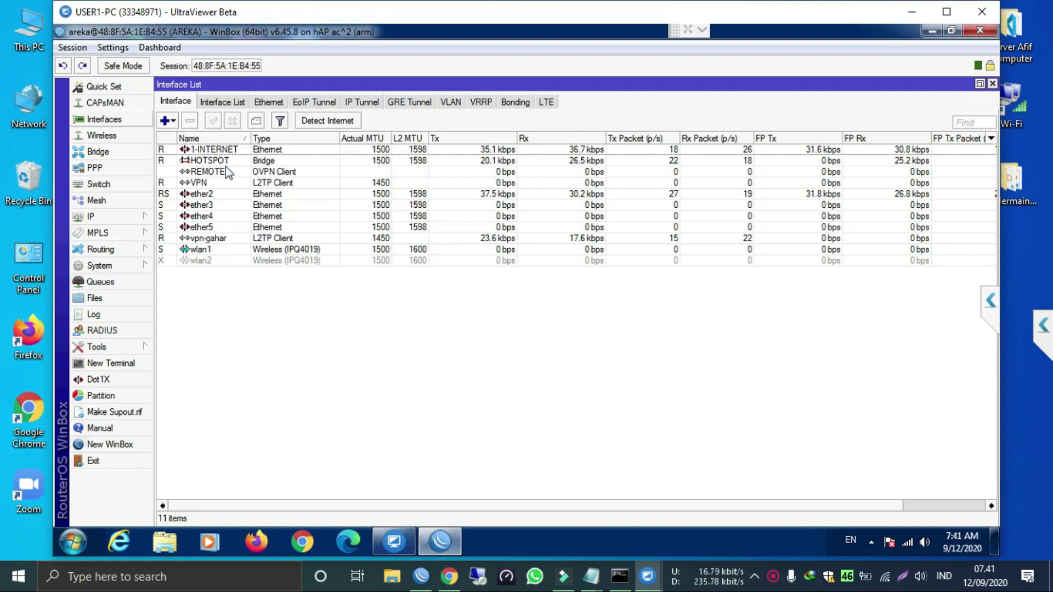
click(226, 182)
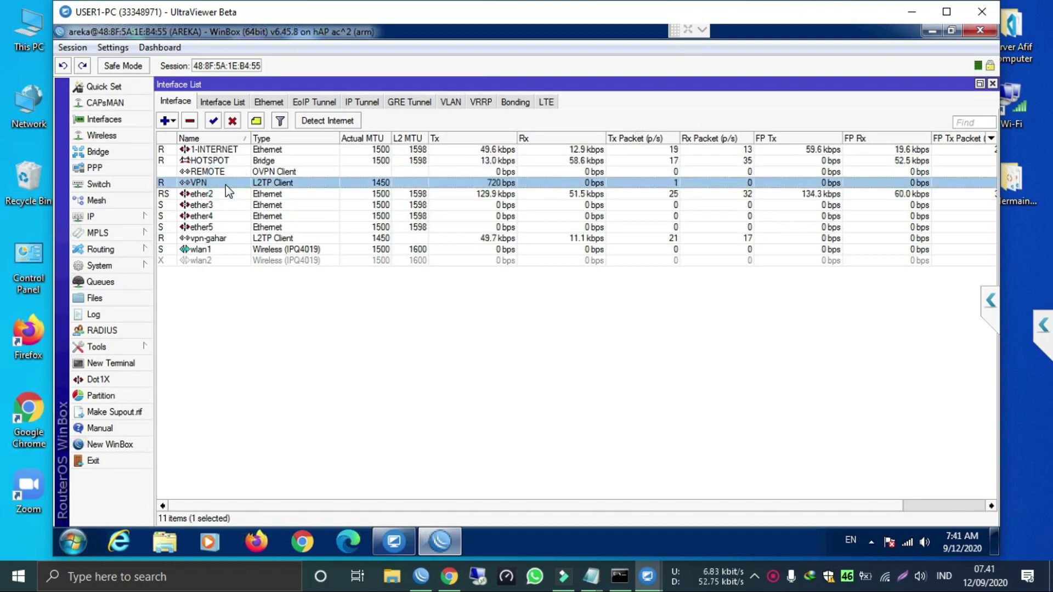
Step: Post 'oke coba cek untuk game' in the UltraViewer chat for the remote partner
click(1043, 326)
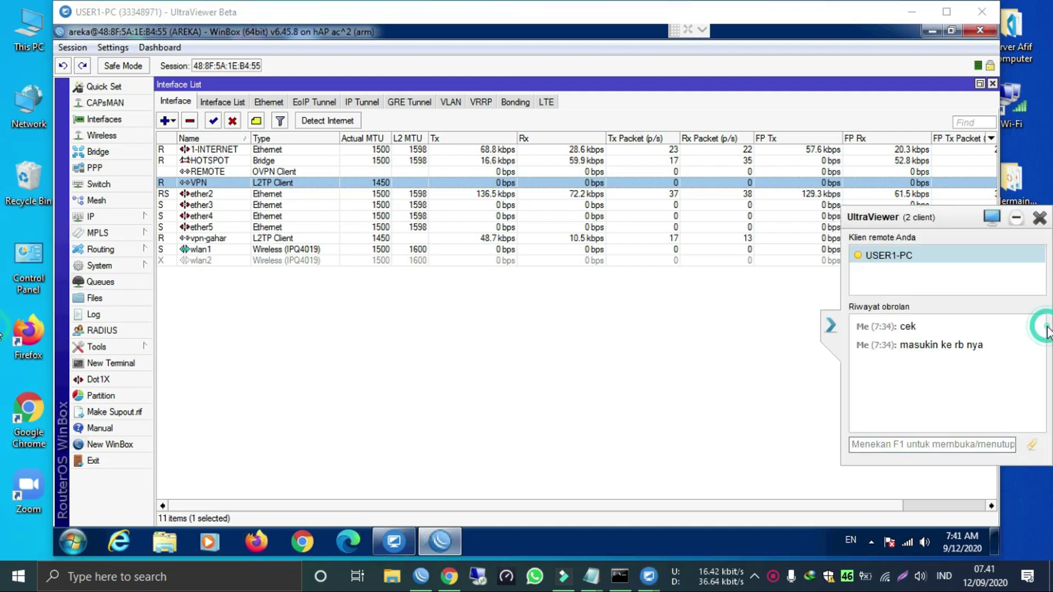
click(914, 444)
text(oke coba cek untuk game)
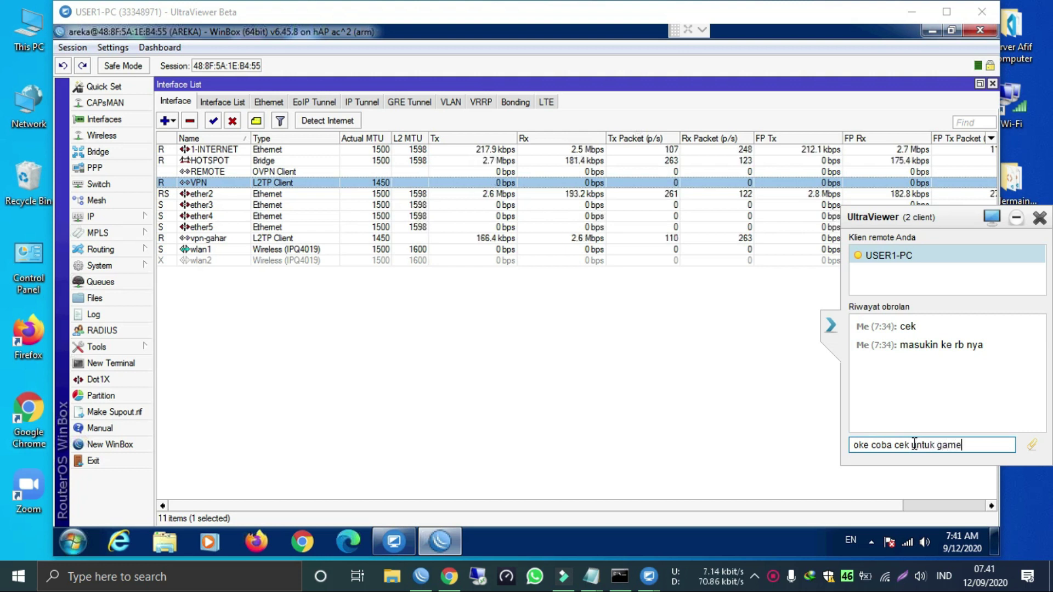
key(Return)
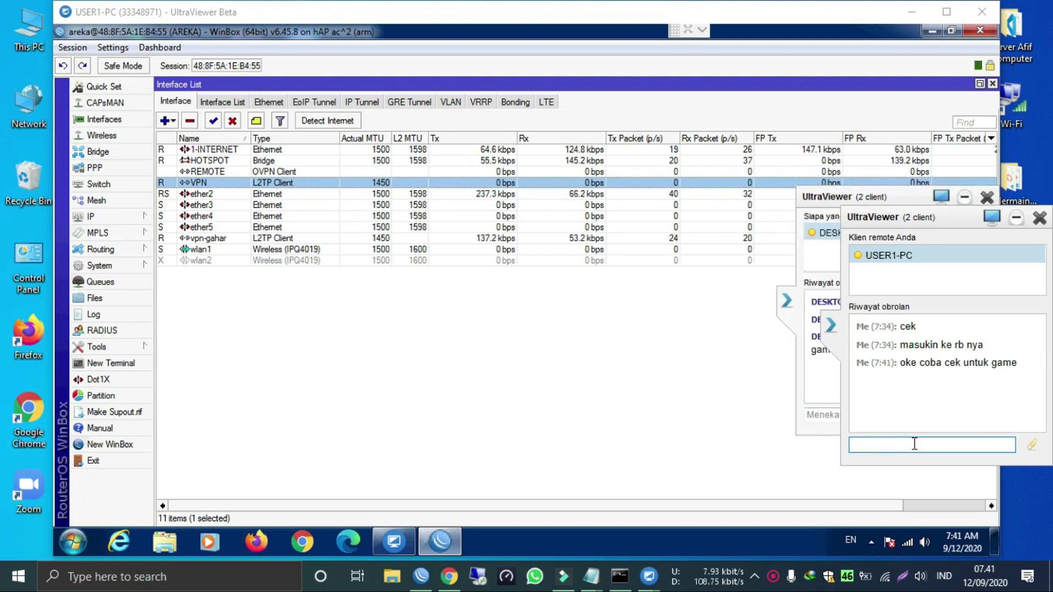